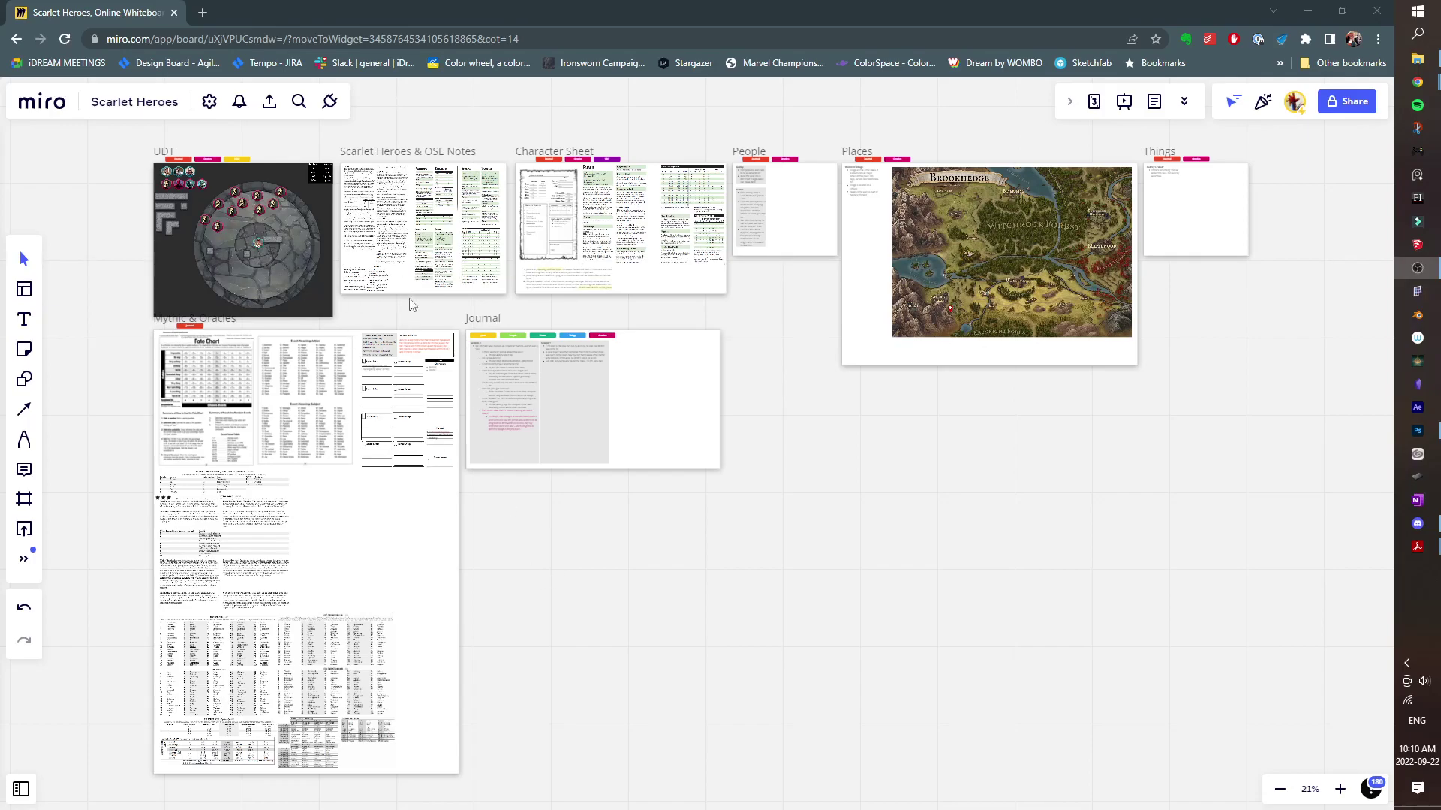
Examine the UDT frame with its round stone battle map, character tokens and die-roll damage table.
scroll(411, 306, "up", 5)
left_click_drag(415, 300, 943, 572)
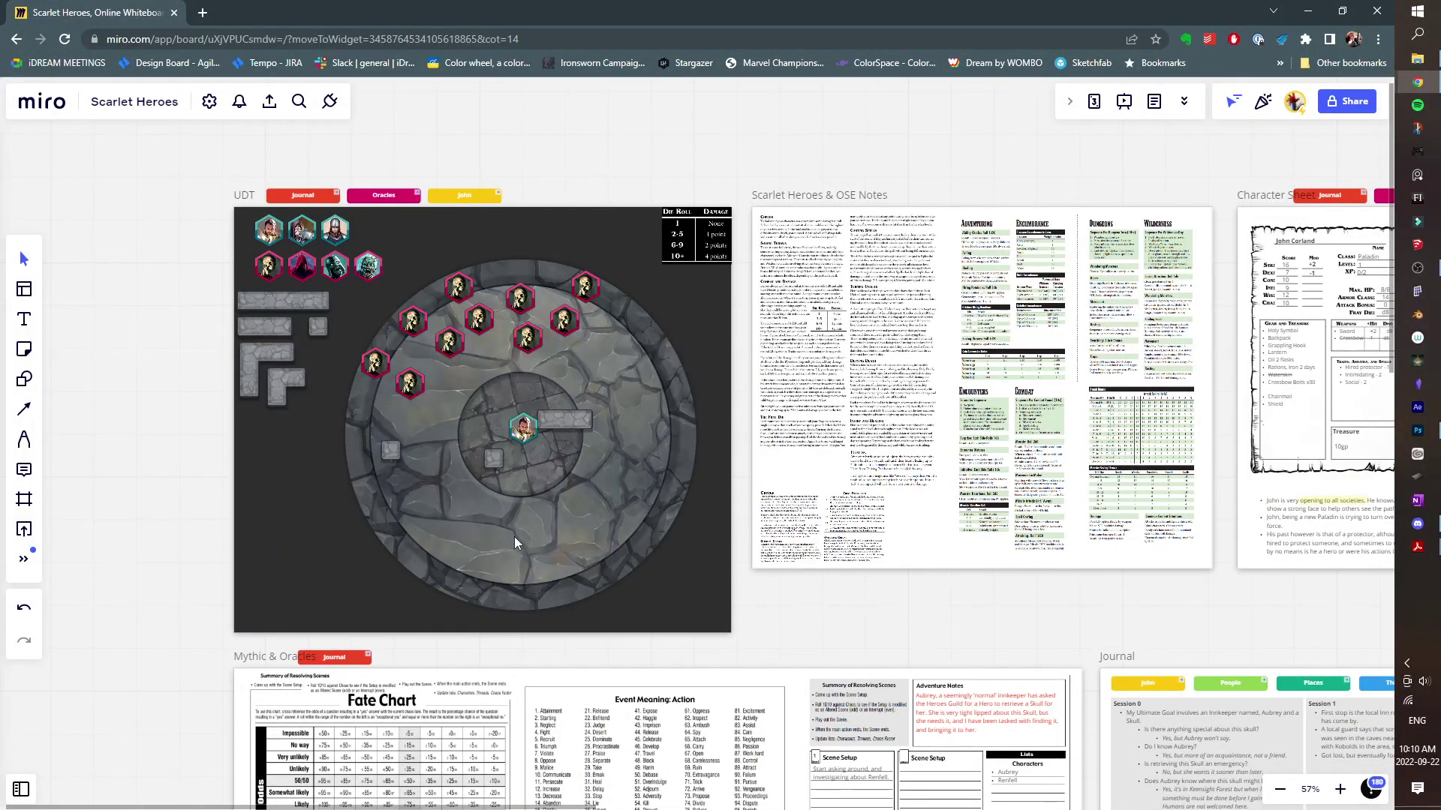
scroll(514, 537, "up", 3)
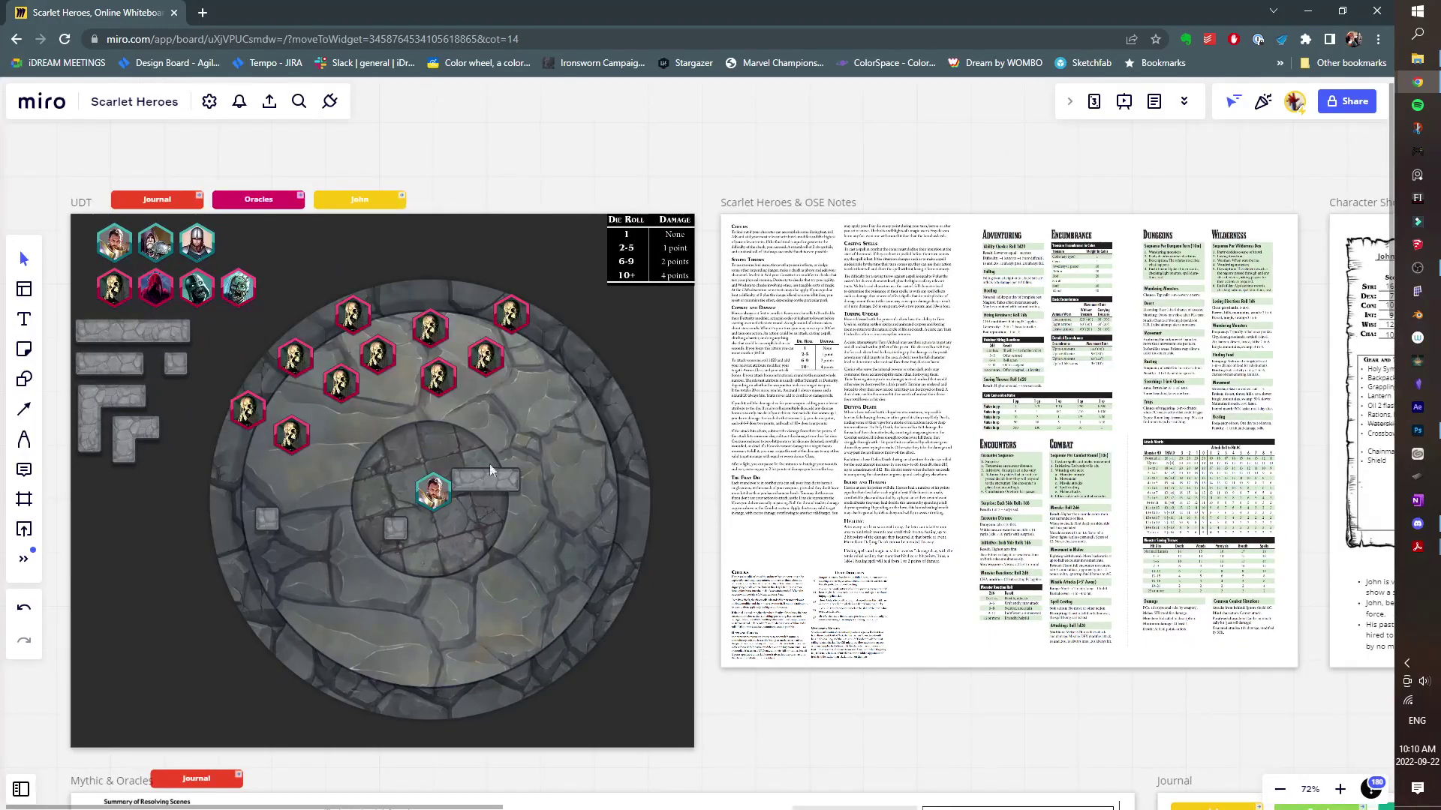
scroll(517, 601, "up", 3)
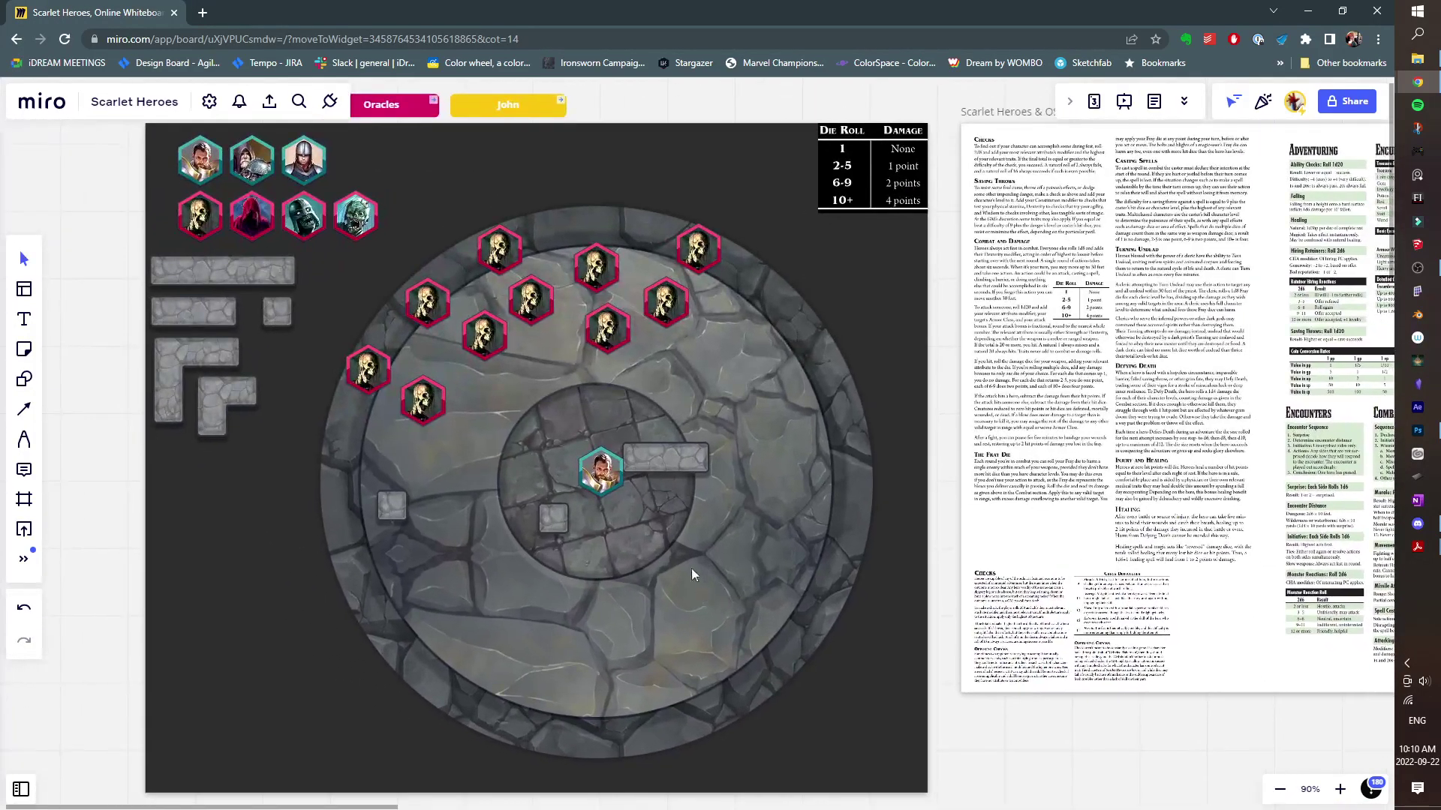
left_click_drag(670, 544, 633, 577)
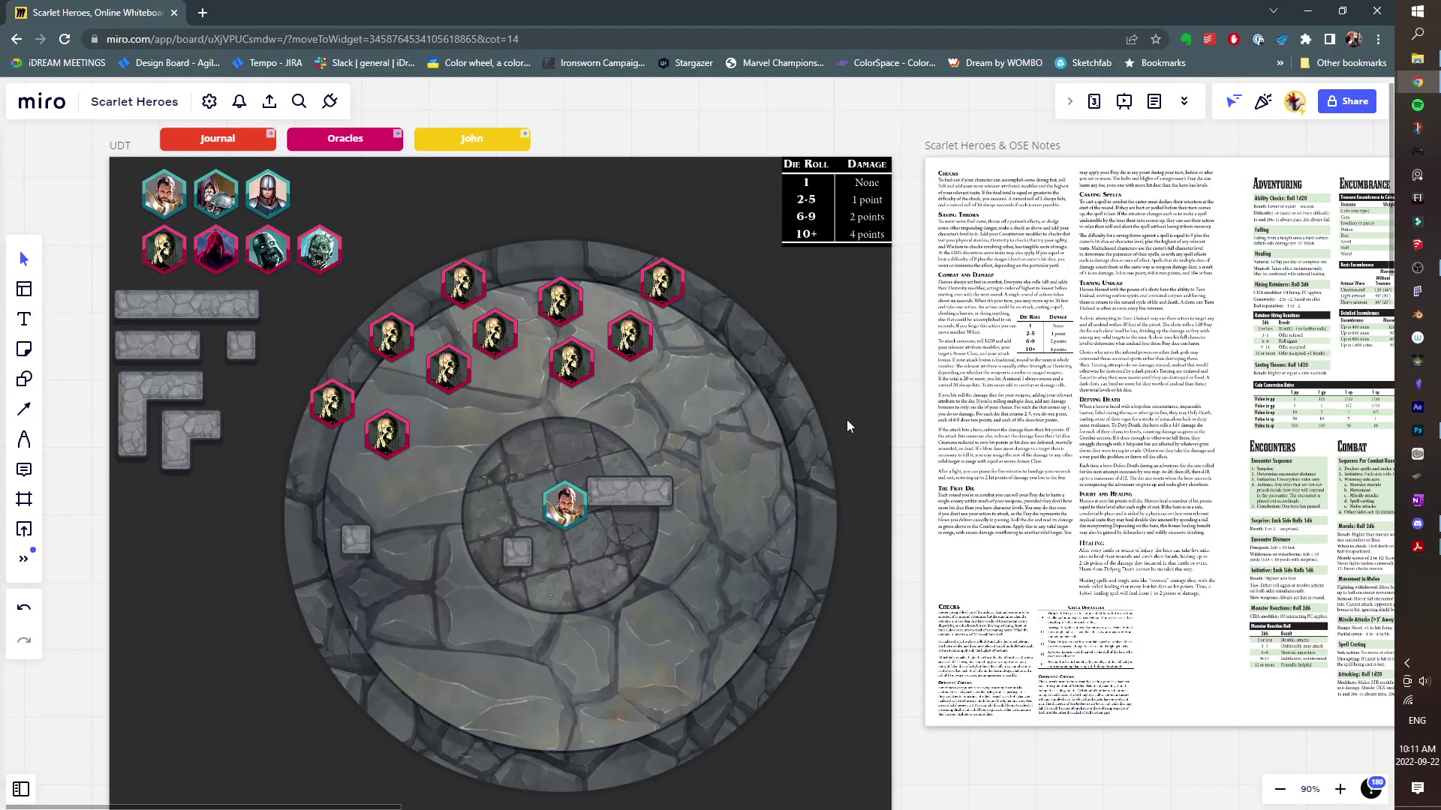
left_click_drag(847, 421, 844, 421)
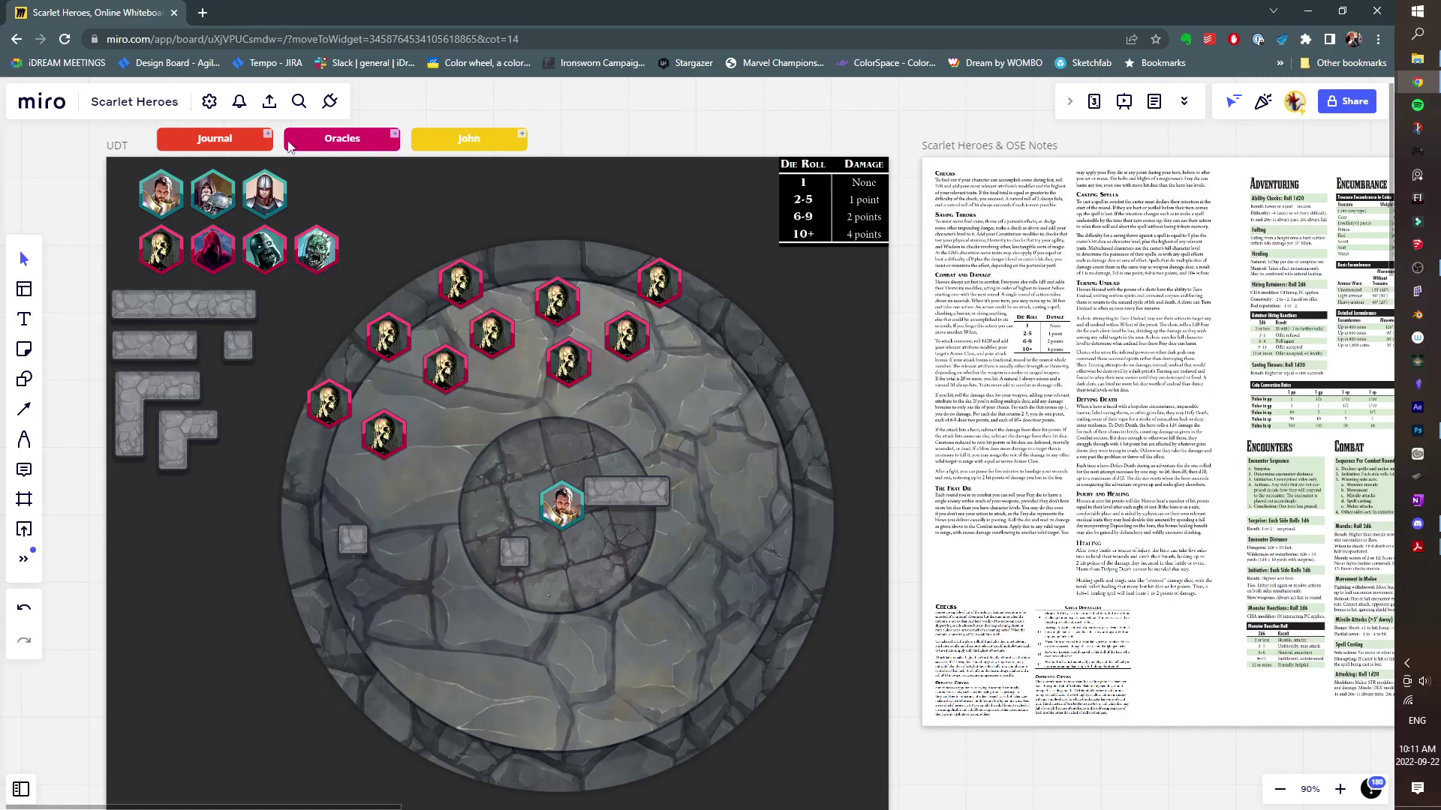
Look over the Scarlet Heroes & OSE Notes frame and the Paladin's Character Sheet frame.
left_click_drag(932, 394, 175, 406)
scroll(409, 285, "up", 2)
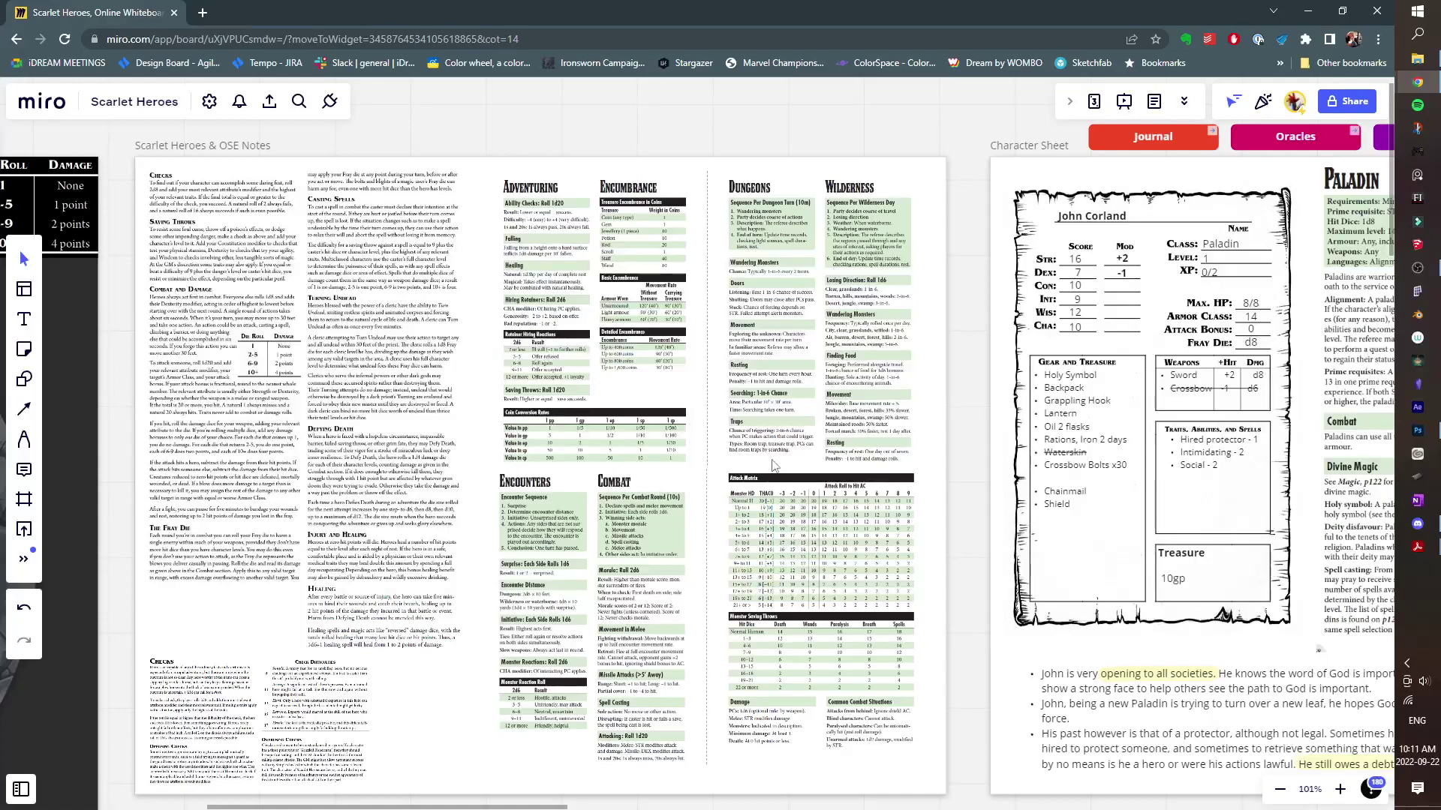
left_click_drag(840, 509, 373, 494)
left_click_drag(793, 484, 409, 500)
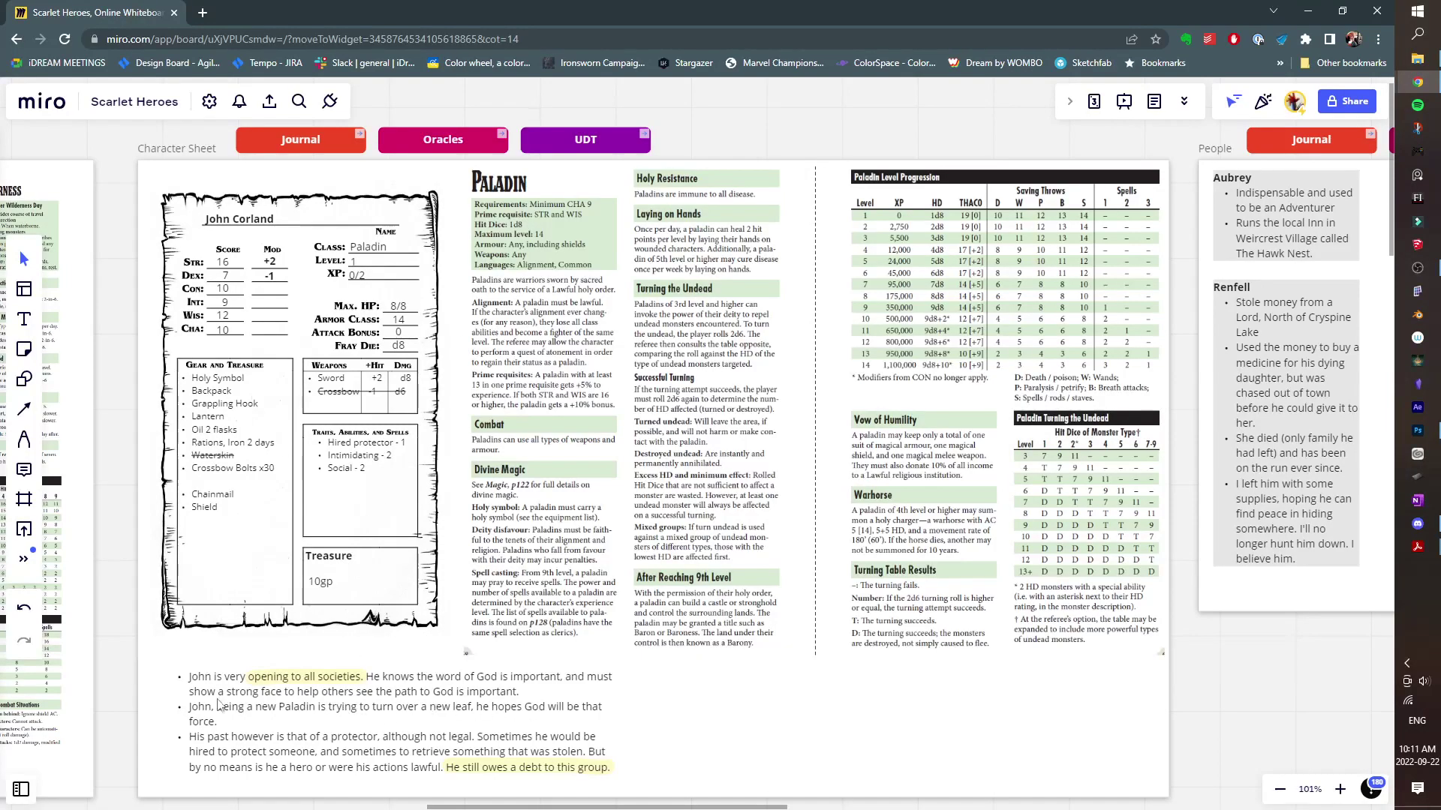
Look over the character notes in the People frame and the Brookhedge map in the Places frame.
left_click_drag(946, 387, 309, 398)
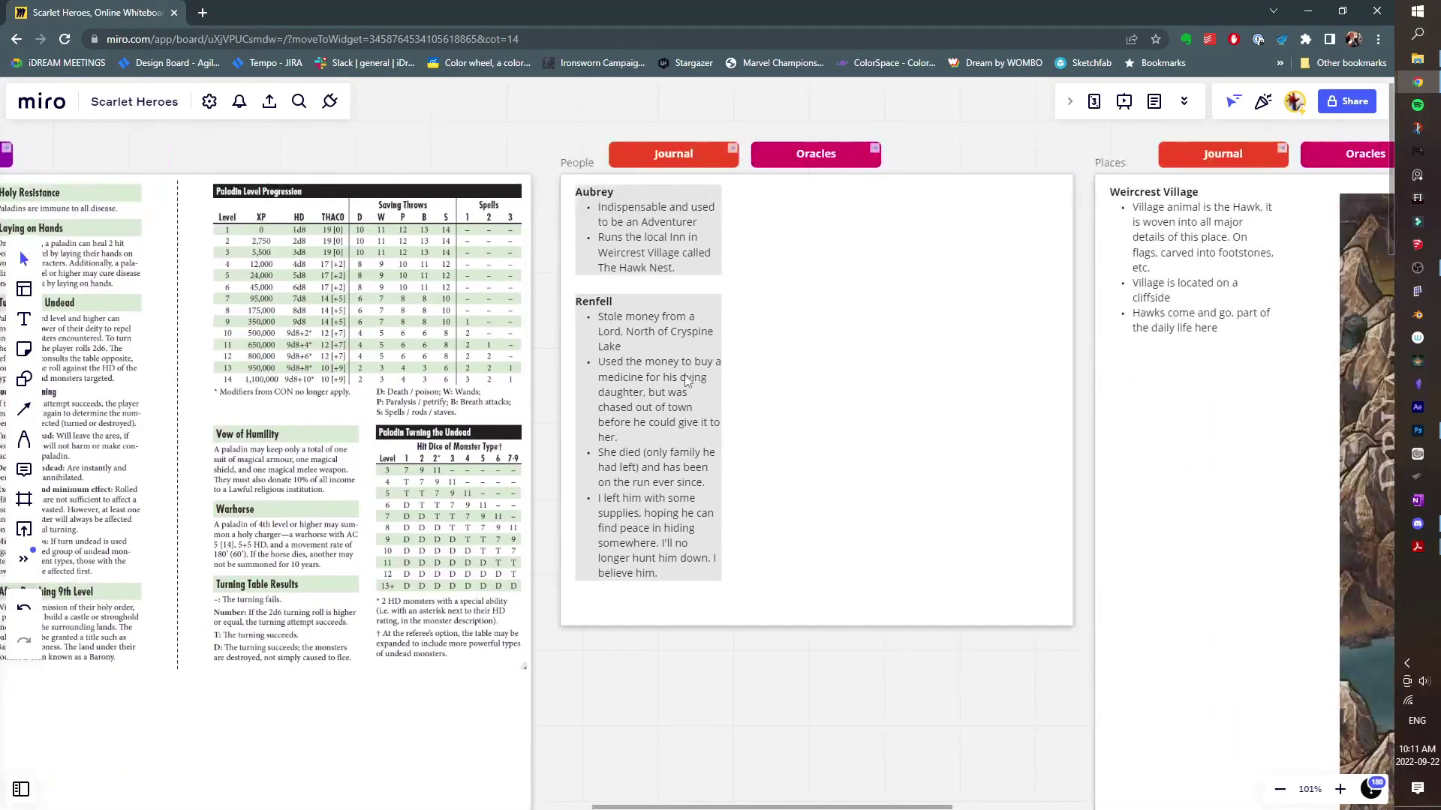
left_click_drag(689, 381, 295, 411)
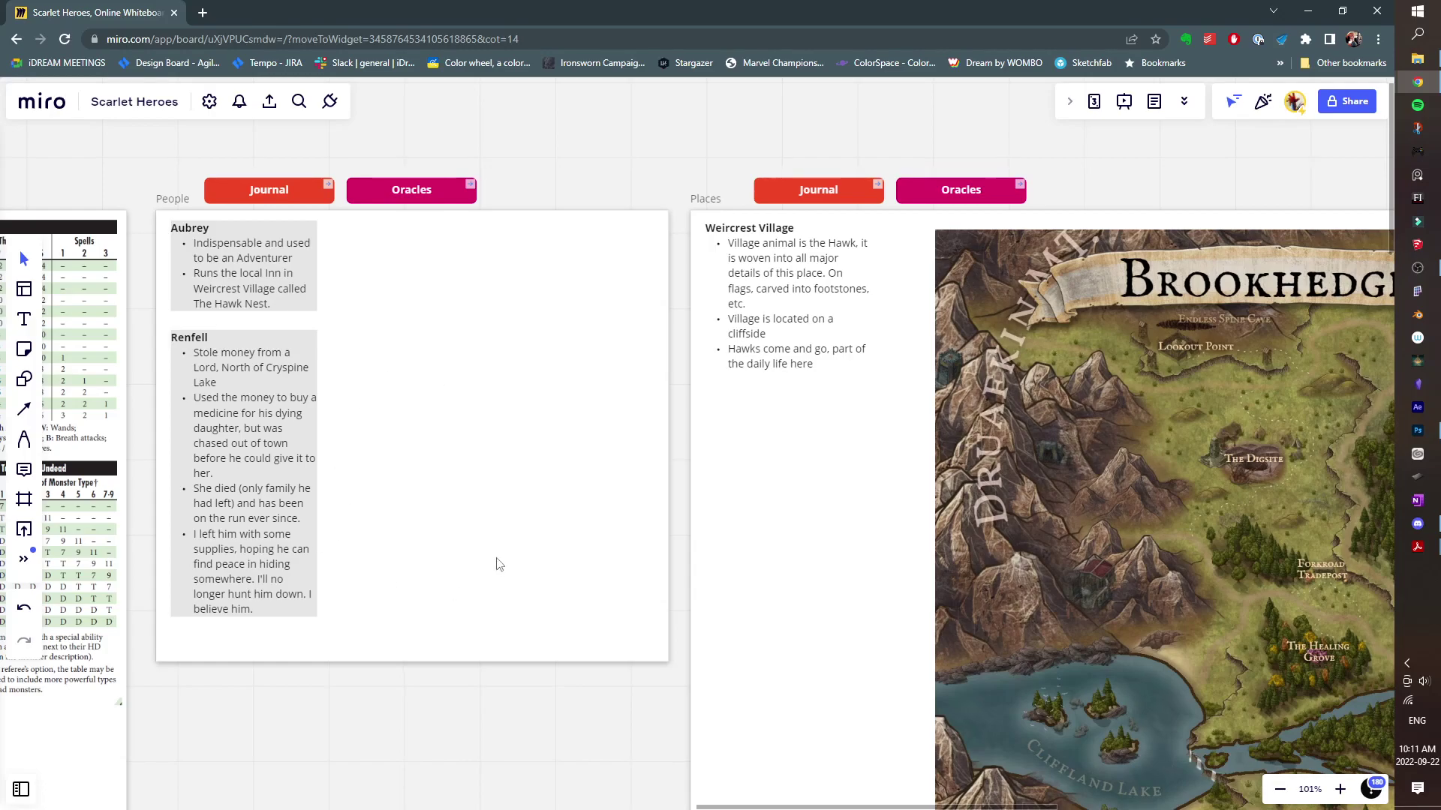
left_click_drag(499, 566, 180, 510)
scroll(678, 529, "down", 3)
left_click_drag(678, 528, 380, 418)
left_click_drag(537, 480, 605, 487)
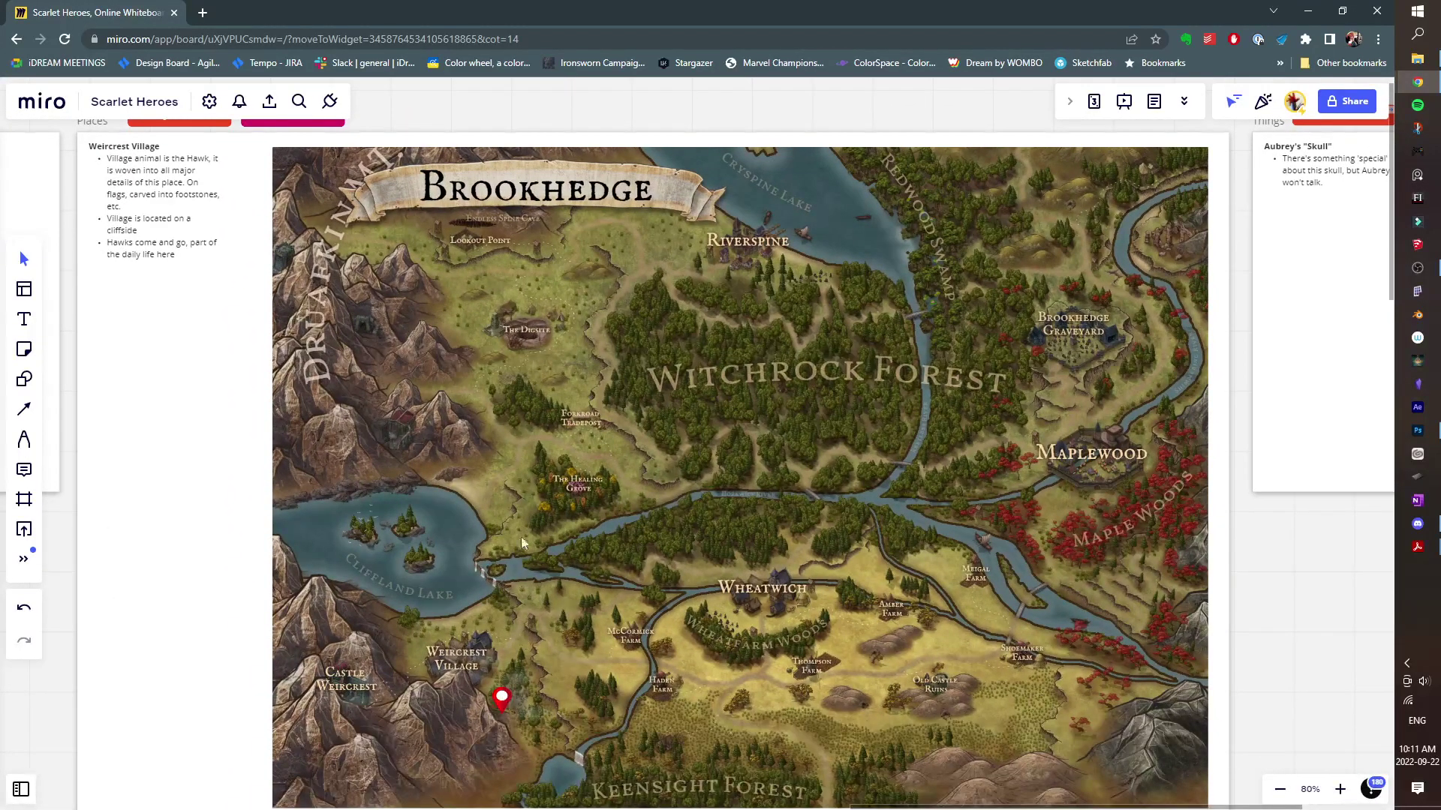
mouse_move(501, 699)
left_mouse_down()
mouse_move(521, 675)
mouse_move(503, 700)
left_mouse_up()
View the Things frame and follow its link to the Journal frame to view the session notes.
scroll(408, 299, "right", 7)
scroll(409, 300, "up", 2)
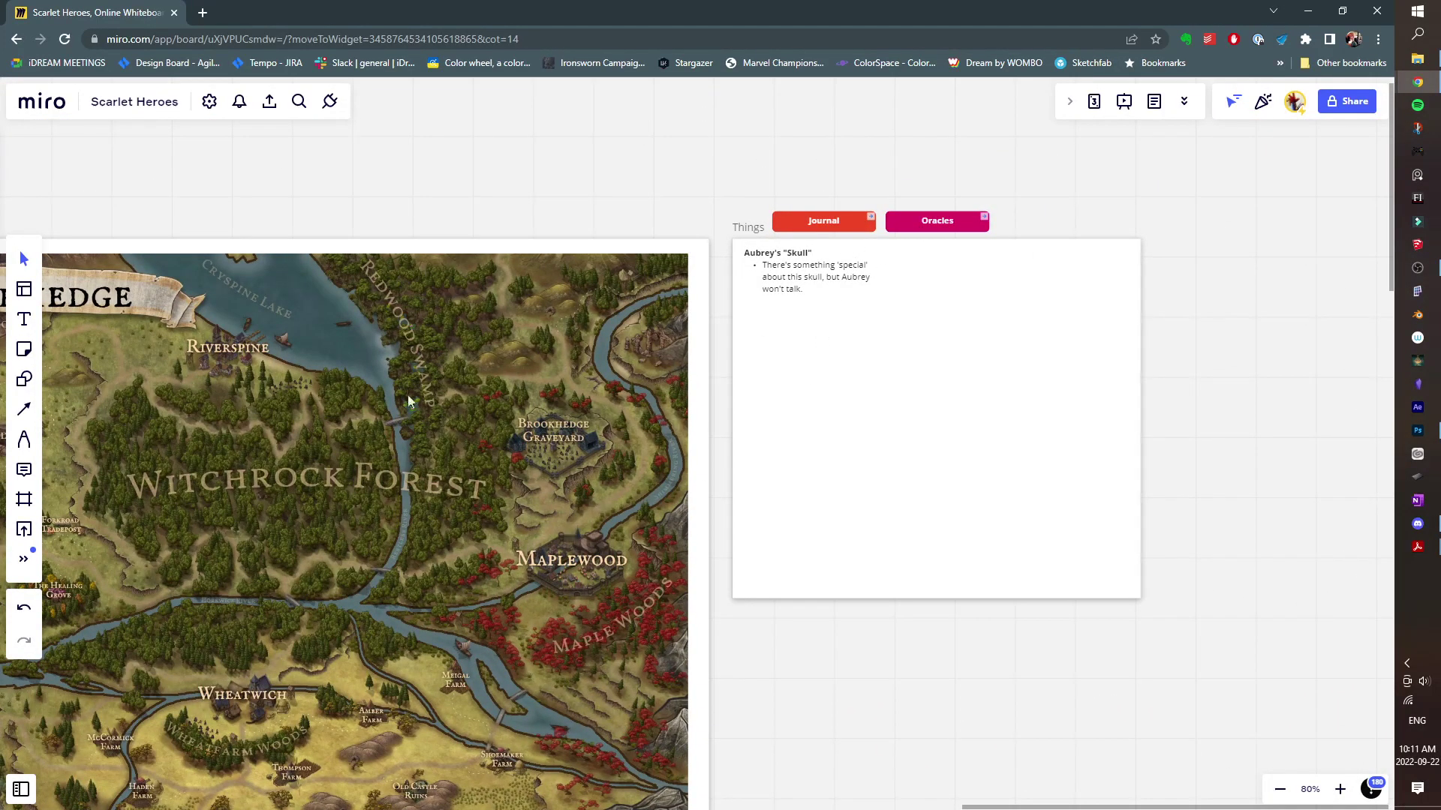
left_click(823, 220)
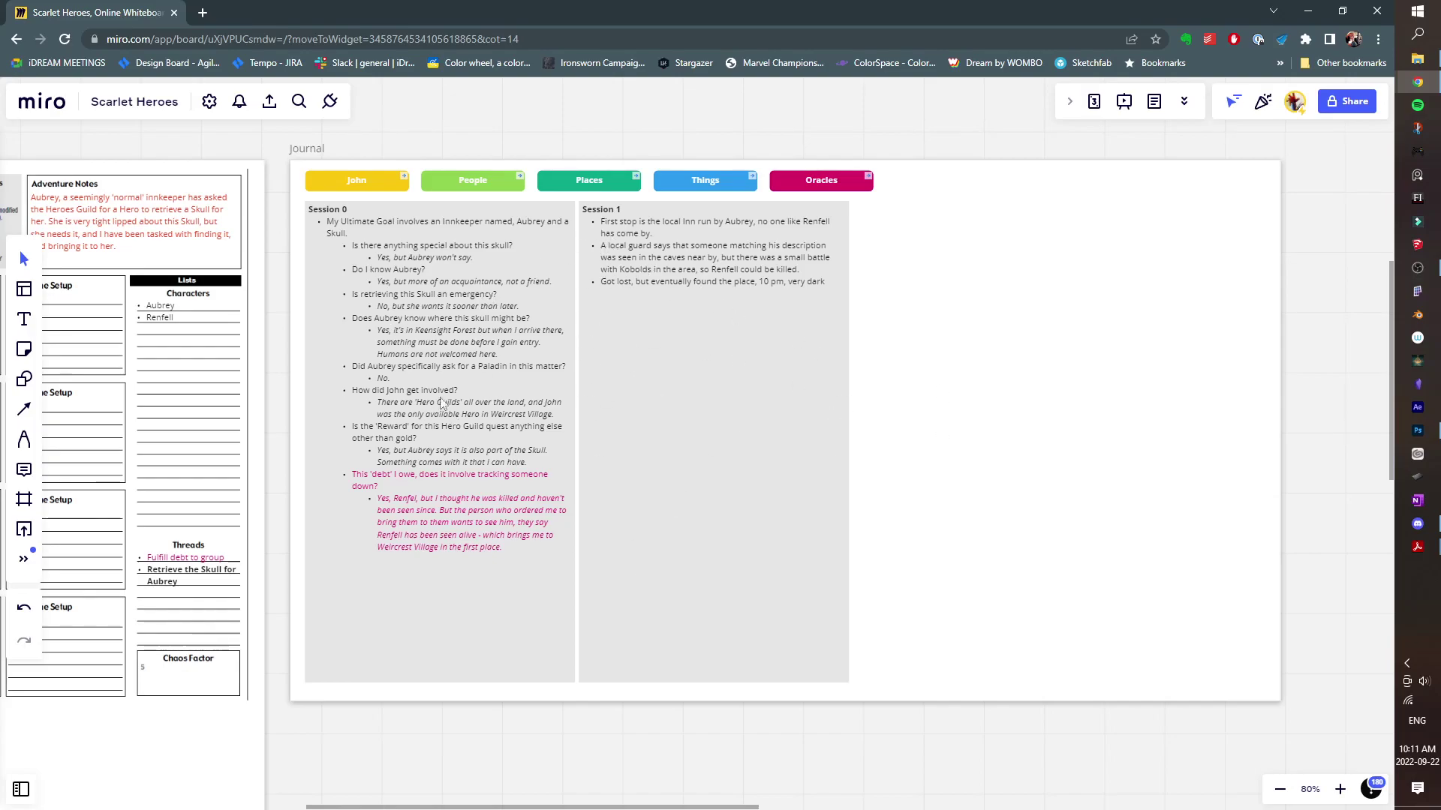
left_click_drag(448, 367, 481, 434)
Follow the Journal's link to Mythic & Oracles and examine the Fate Chart, Event Meaning tables and scene tracking sheet.
left_click(853, 262)
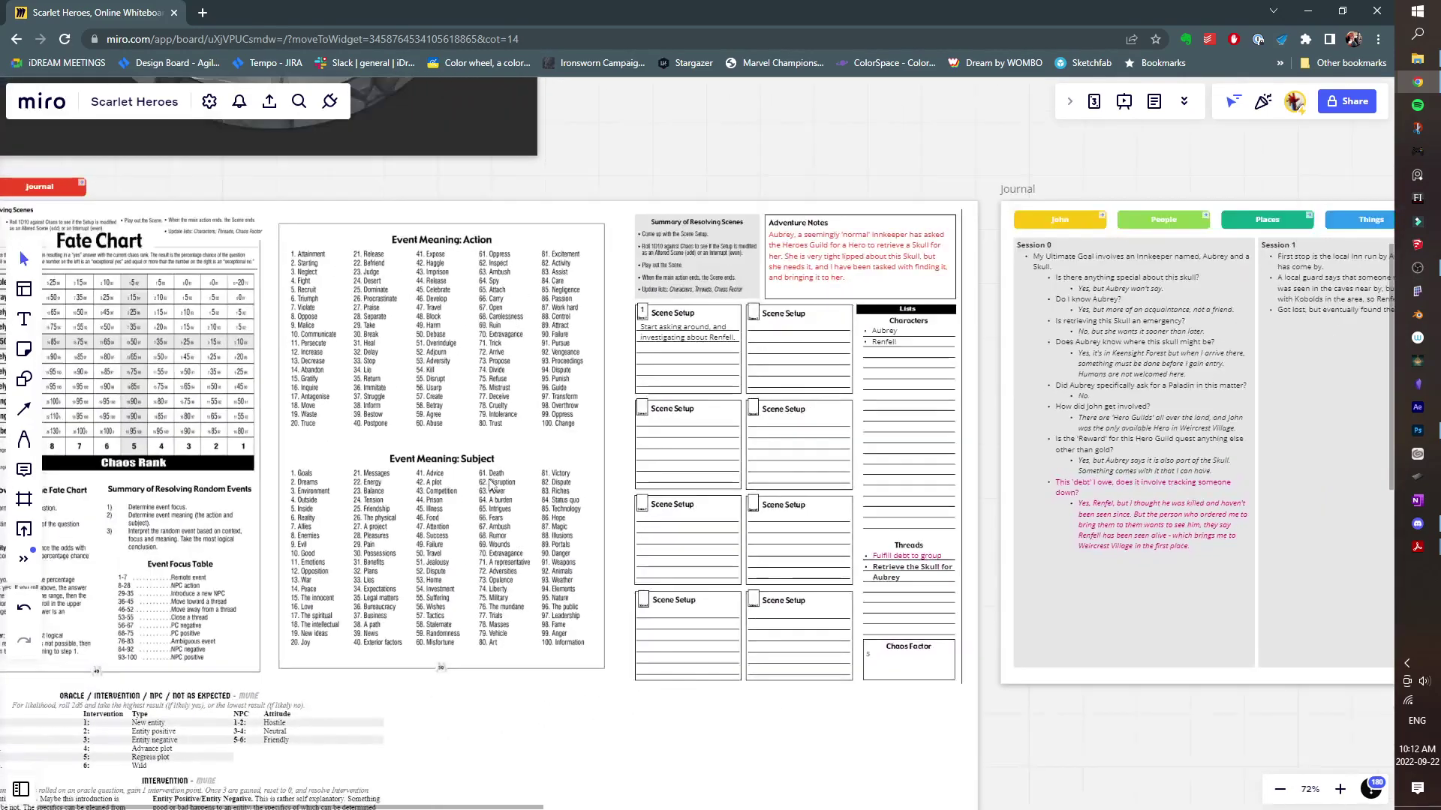
left_click_drag(489, 484, 672, 474)
scroll(672, 474, "up", 1)
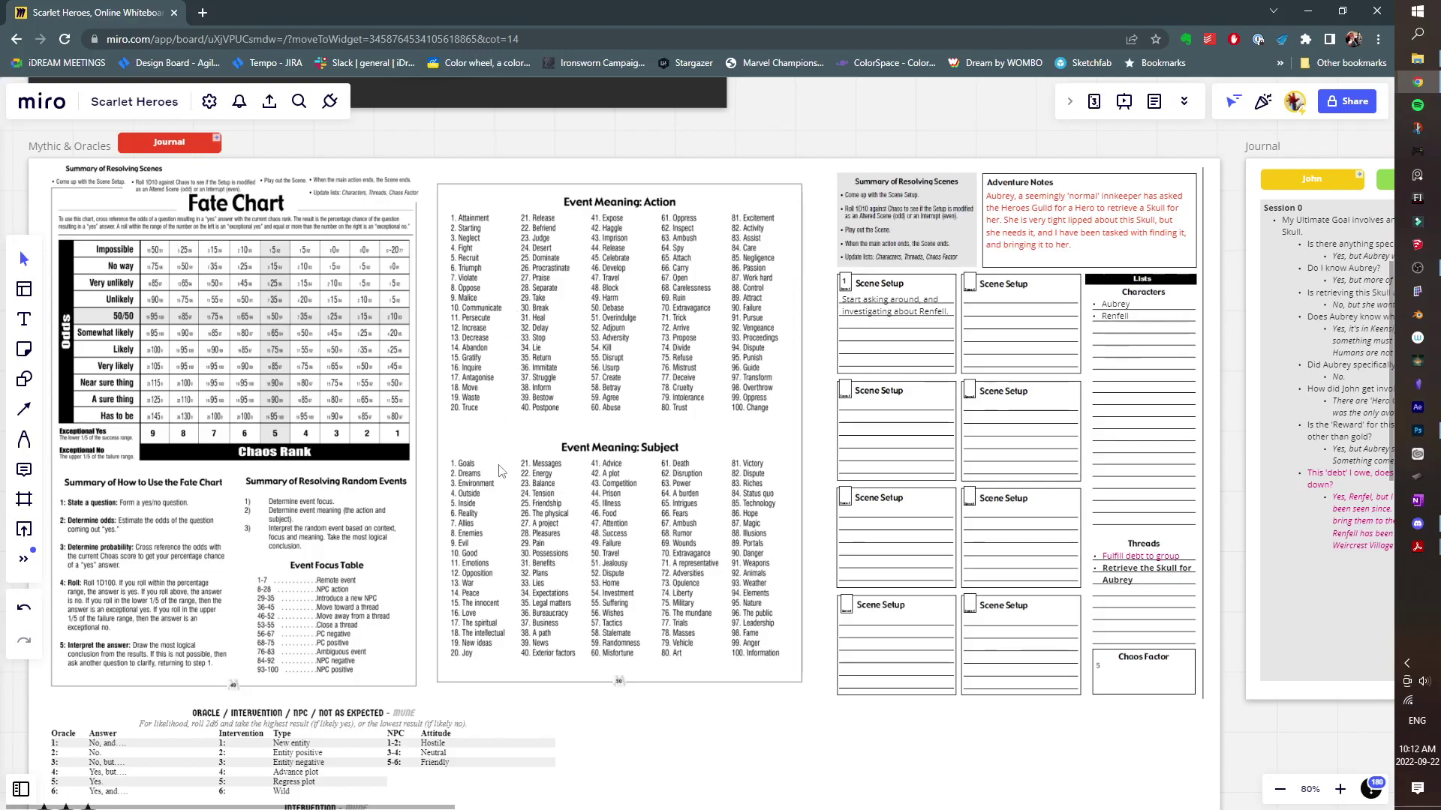
scroll(552, 480, "left", 2)
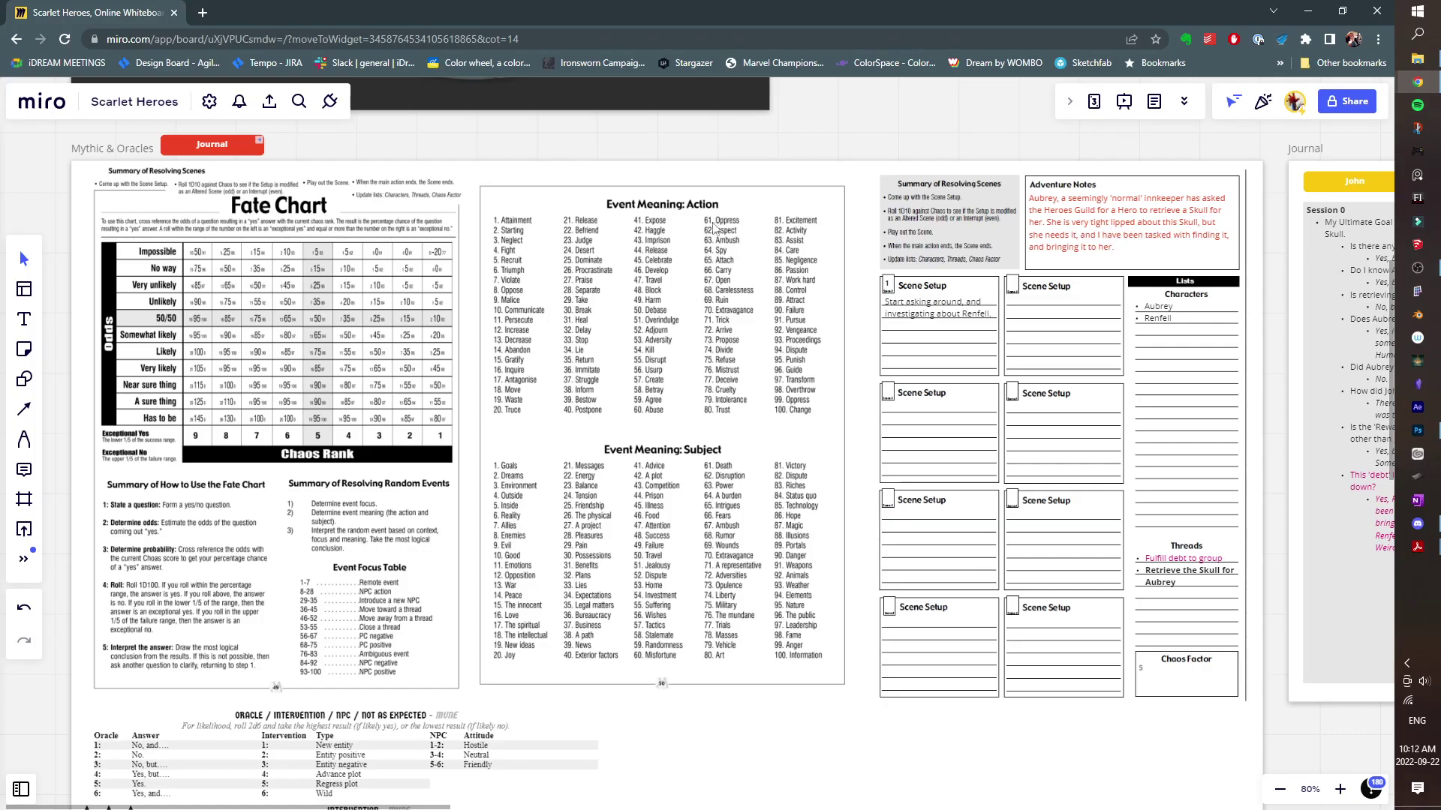
scroll(624, 345, "down", 3)
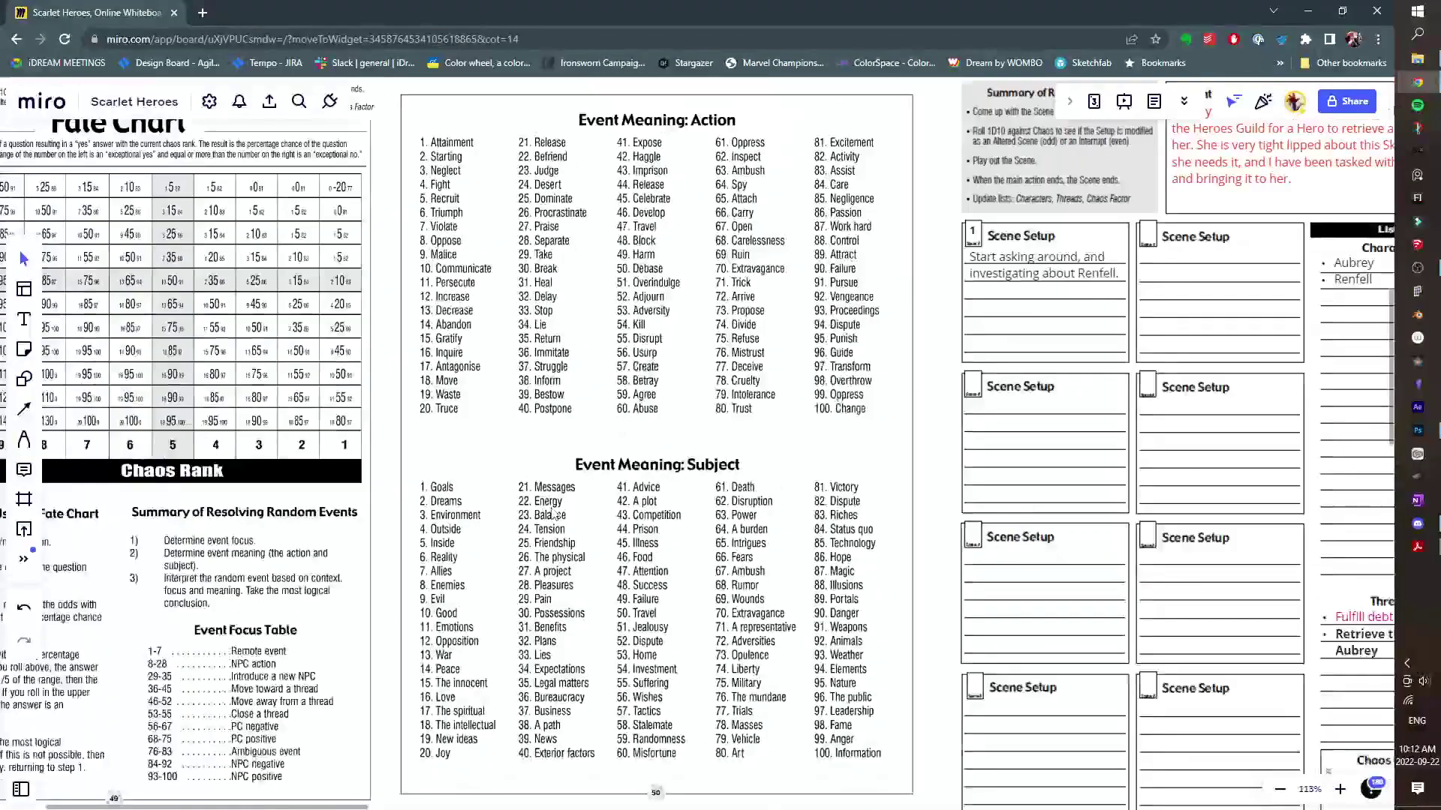
scroll(441, 475, "up", 1)
scroll(717, 259, "right", 3)
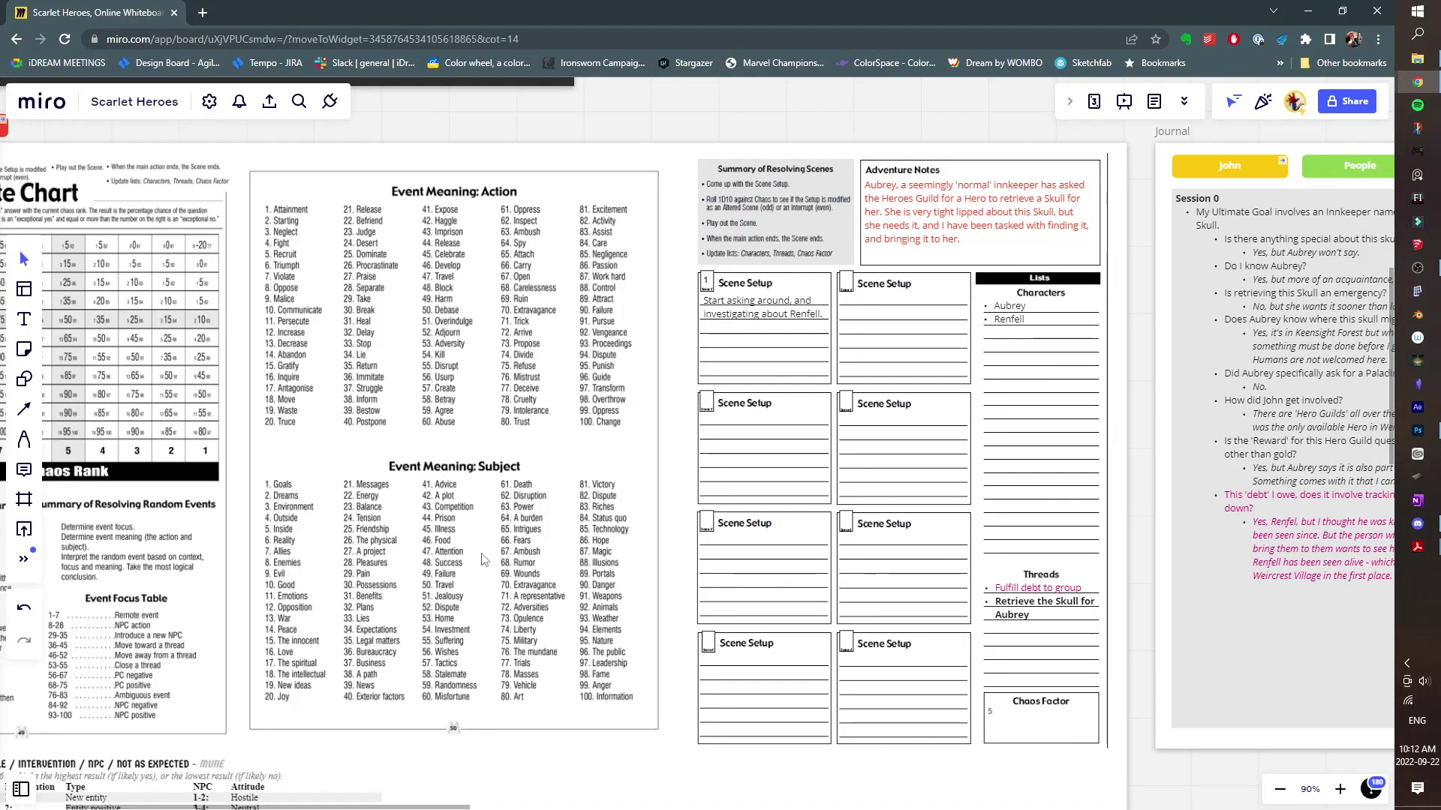
Examine the intervention rules and the NPC modifier, motivation and conversation tables further down the Mythic & Oracles frame.
scroll(1111, 595, "down", 4)
scroll(1112, 595, "left", 4)
scroll(558, 300, "down", 5)
scroll(558, 301, "down", 3)
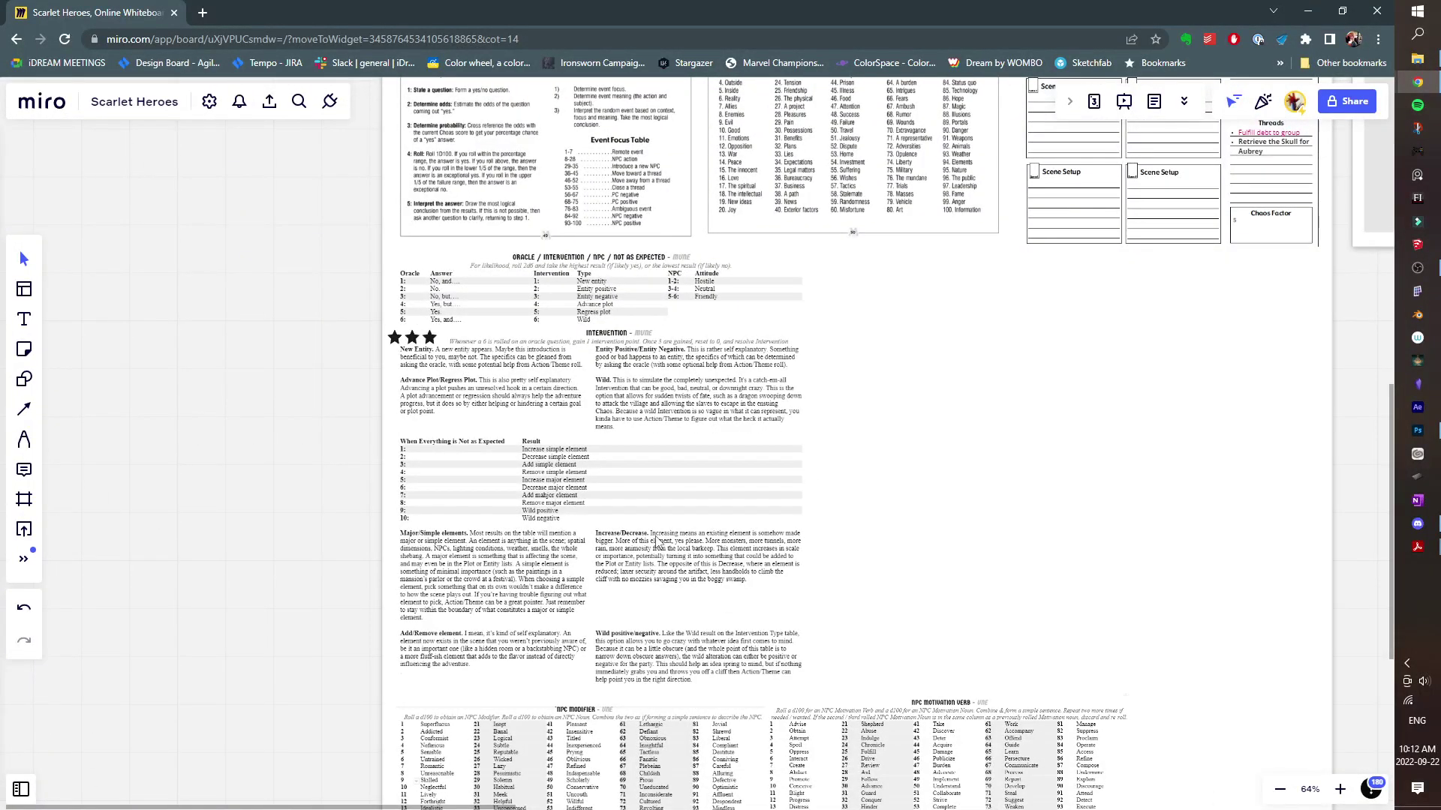
scroll(662, 585, "down", 6)
scroll(662, 584, "right", 3)
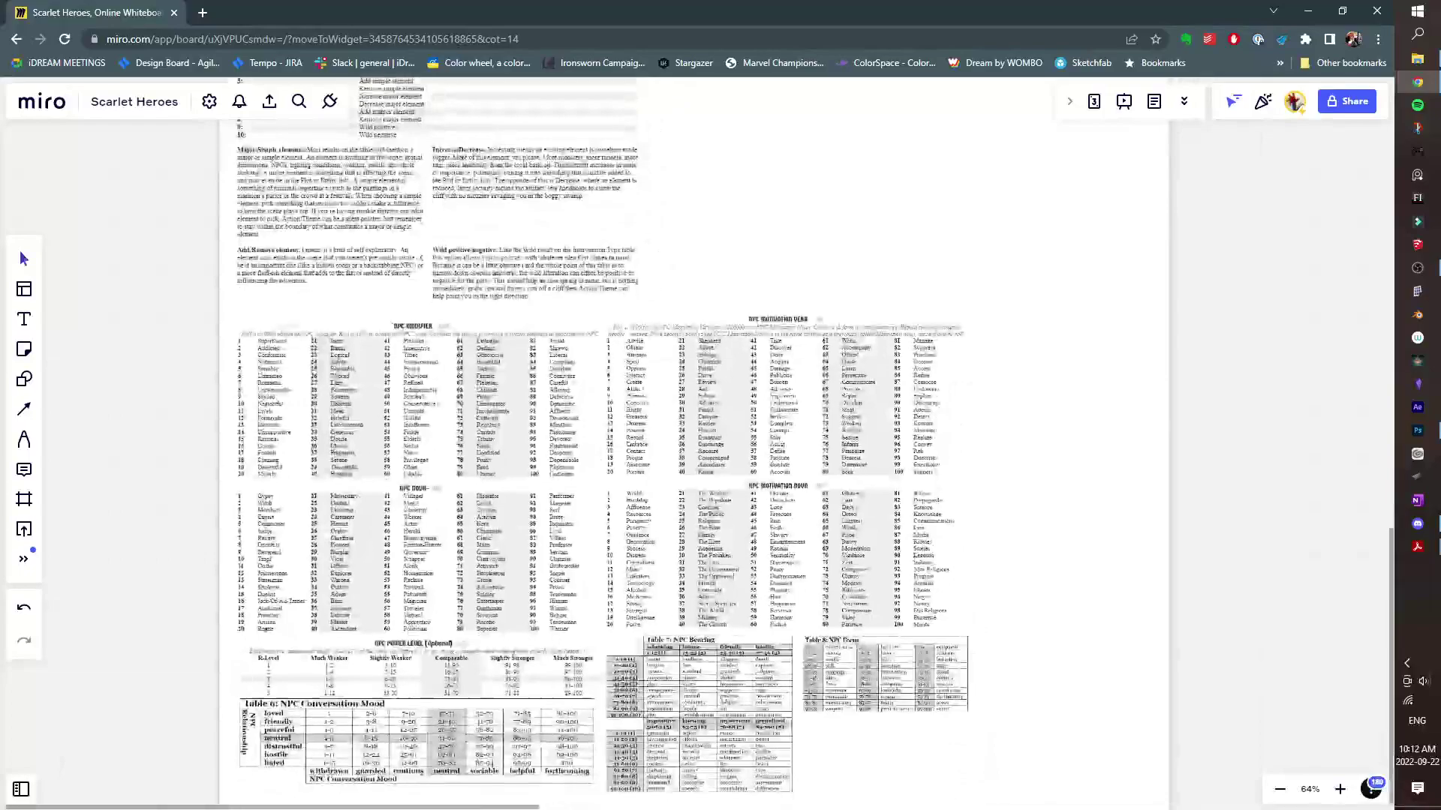
scroll(530, 366, "up", 3)
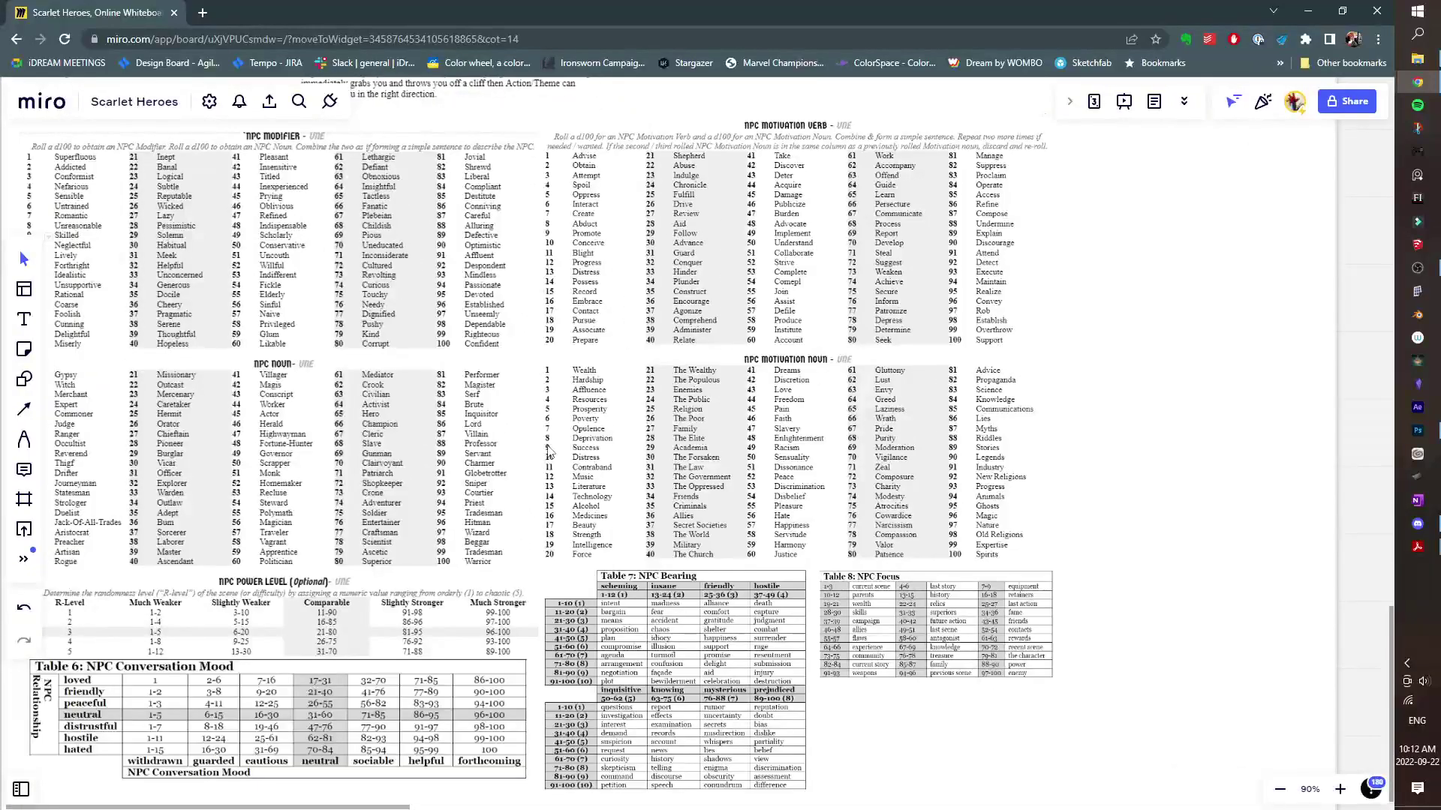
left_click_drag(549, 451, 622, 465)
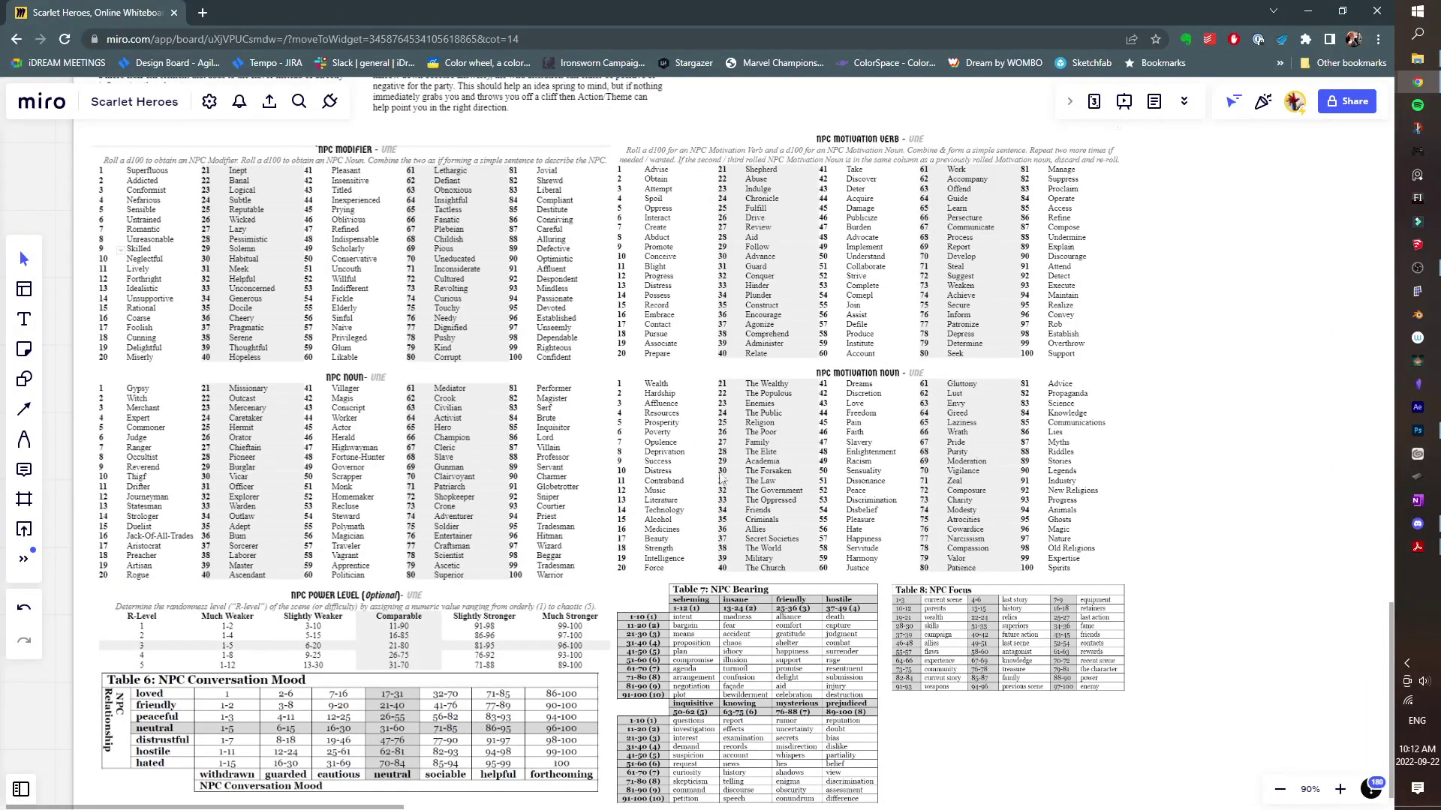
Survey the layout of all the frames across the whole board, ending around the Journal frame.
scroll(713, 489, "down", 5)
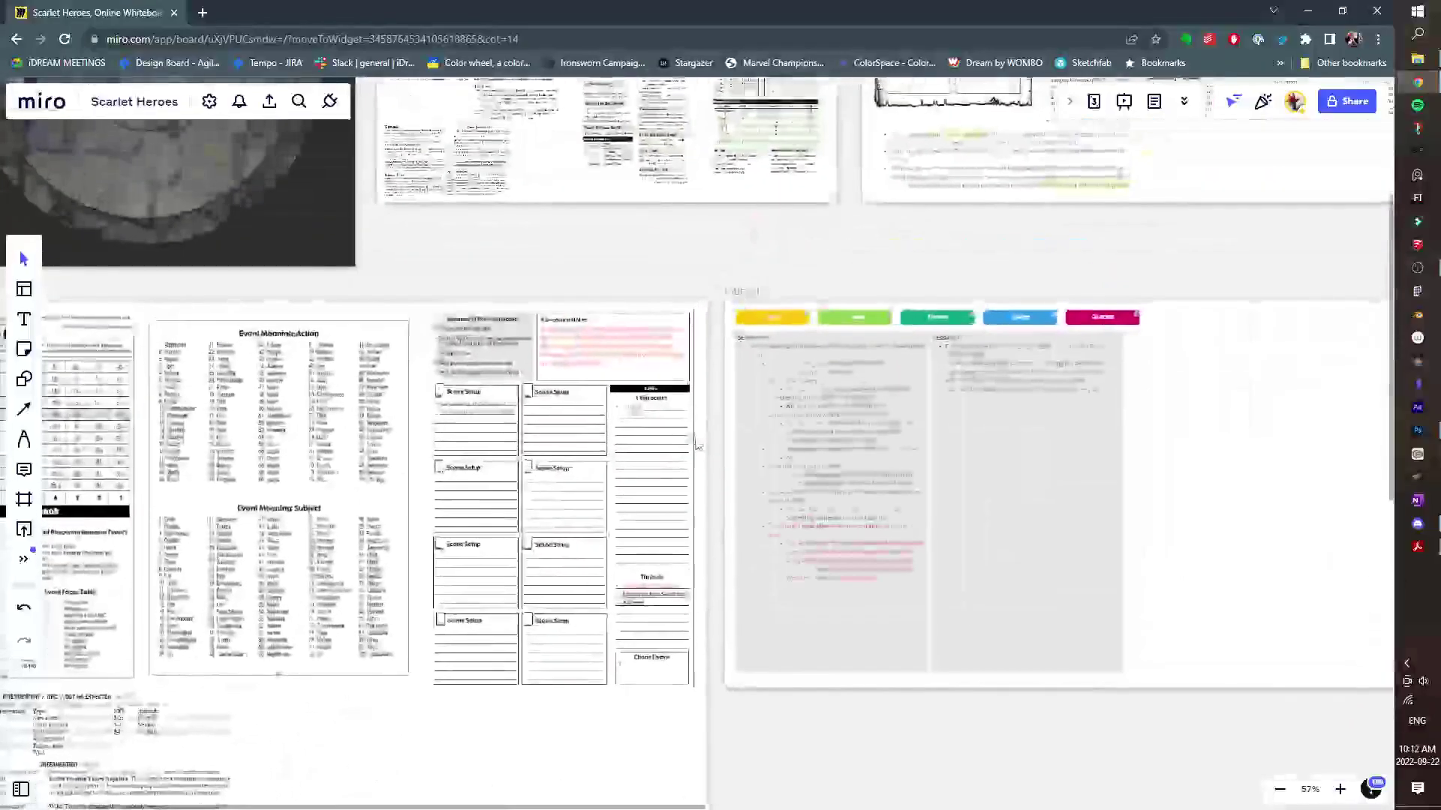
left_click_drag(619, 440, 887, 612)
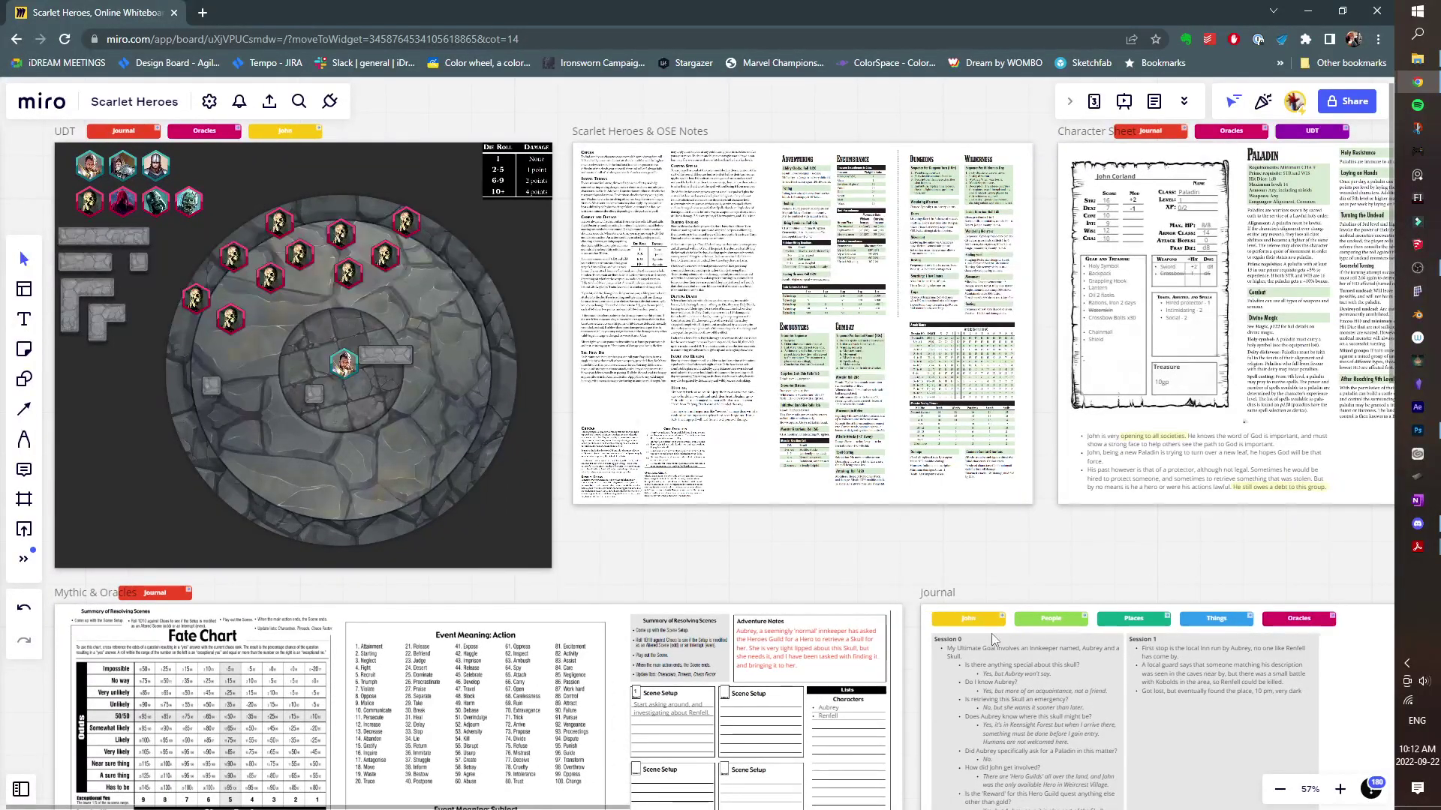
left_click_drag(811, 566, 679, 508)
scroll(850, 469, "down", 3)
left_click_drag(888, 482, 640, 460)
scroll(646, 461, "down", 3)
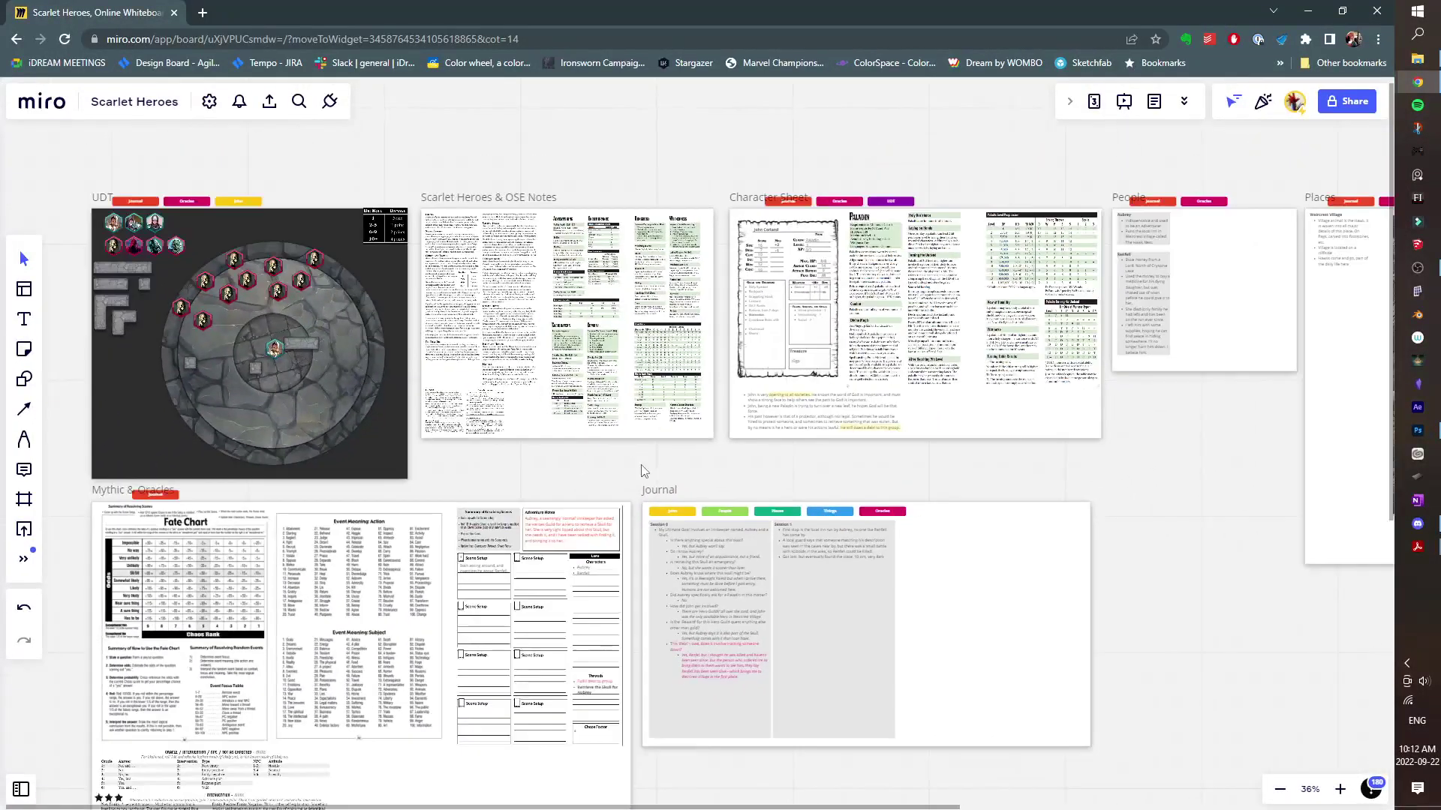
scroll(650, 460, "down", 1)
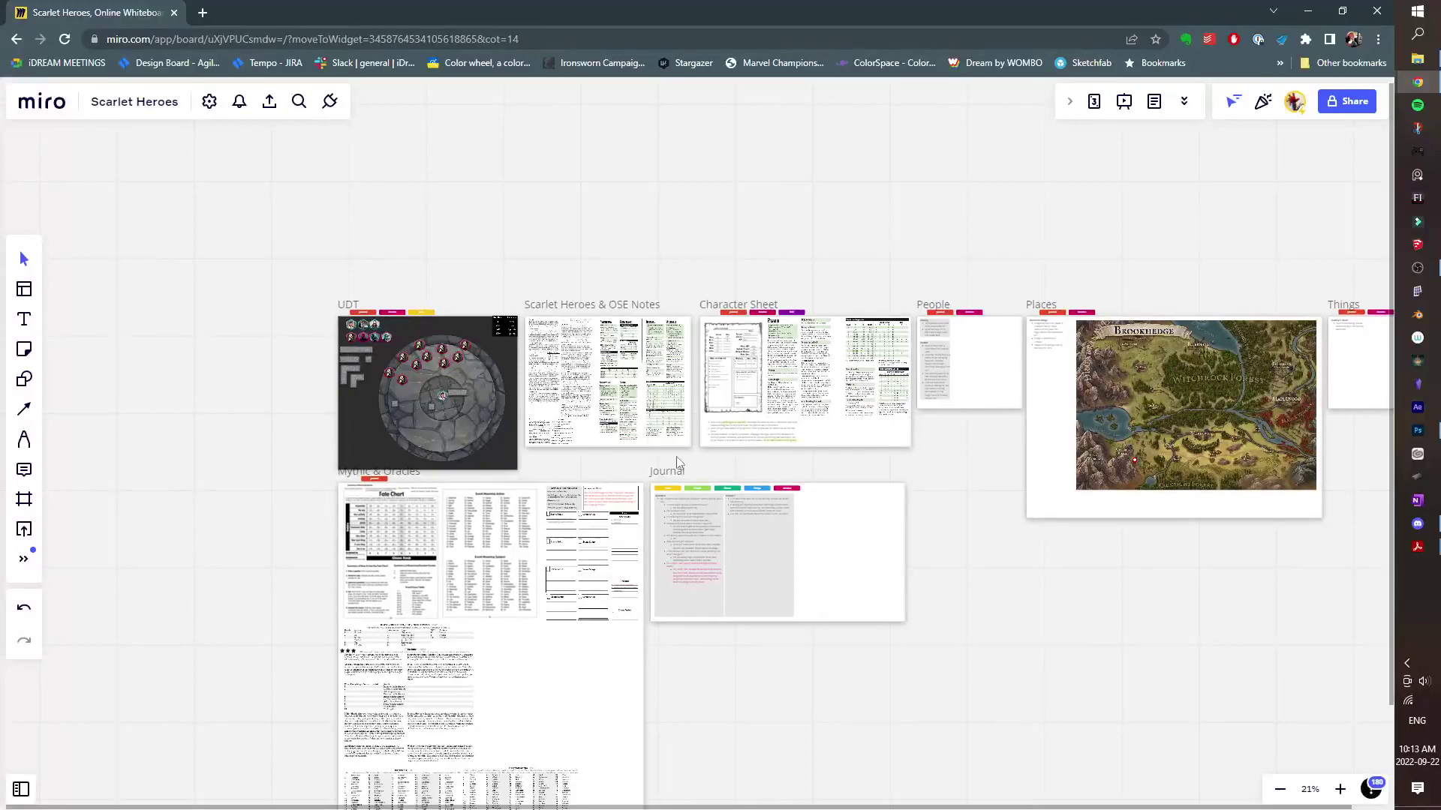
scroll(674, 460, "up", 3)
scroll(524, 346, "up", 2)
left_click_drag(524, 347, 570, 319)
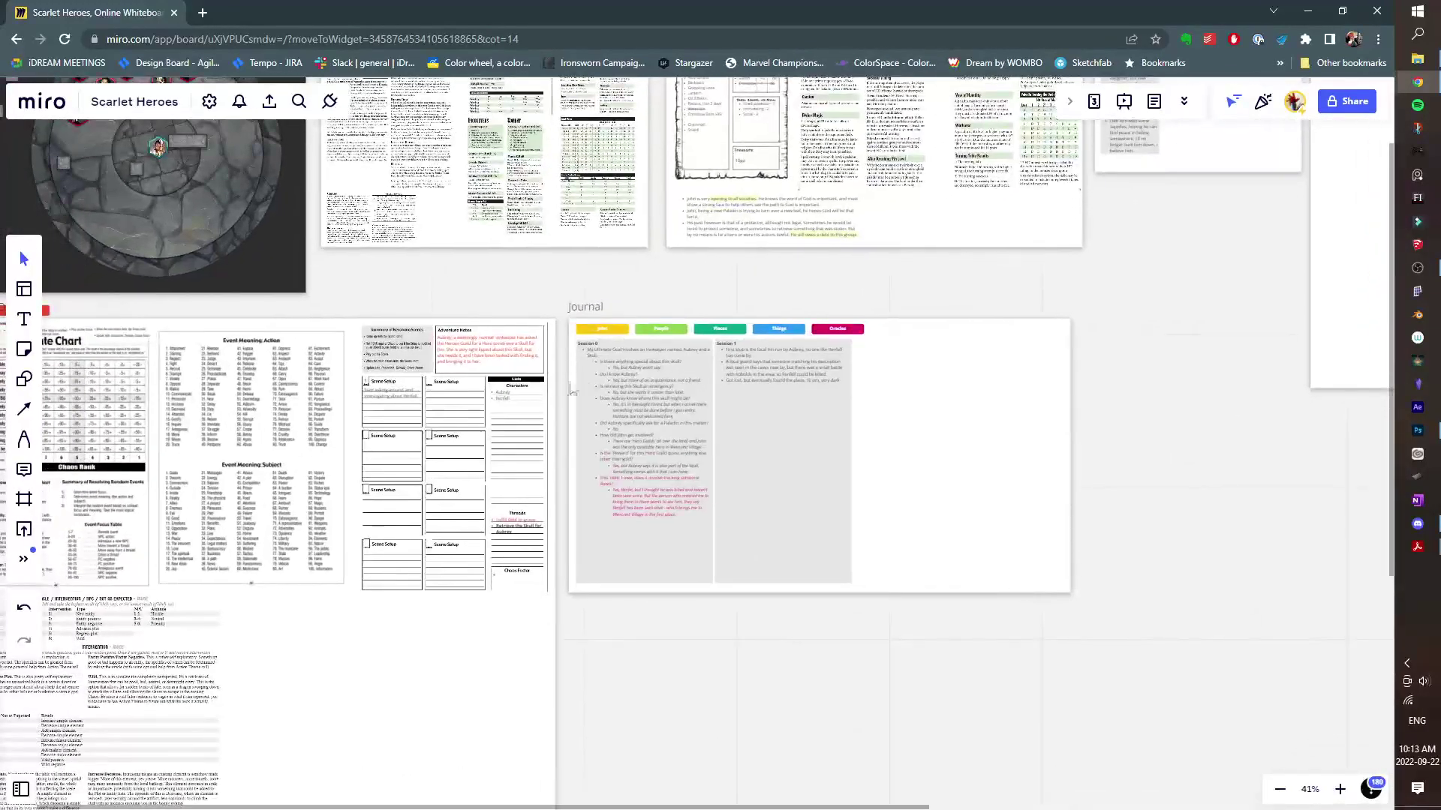
Open the list of frames, visit Character Sheet, UDT, Character Sheet again and Places from it, and close the list.
left_click(21, 787)
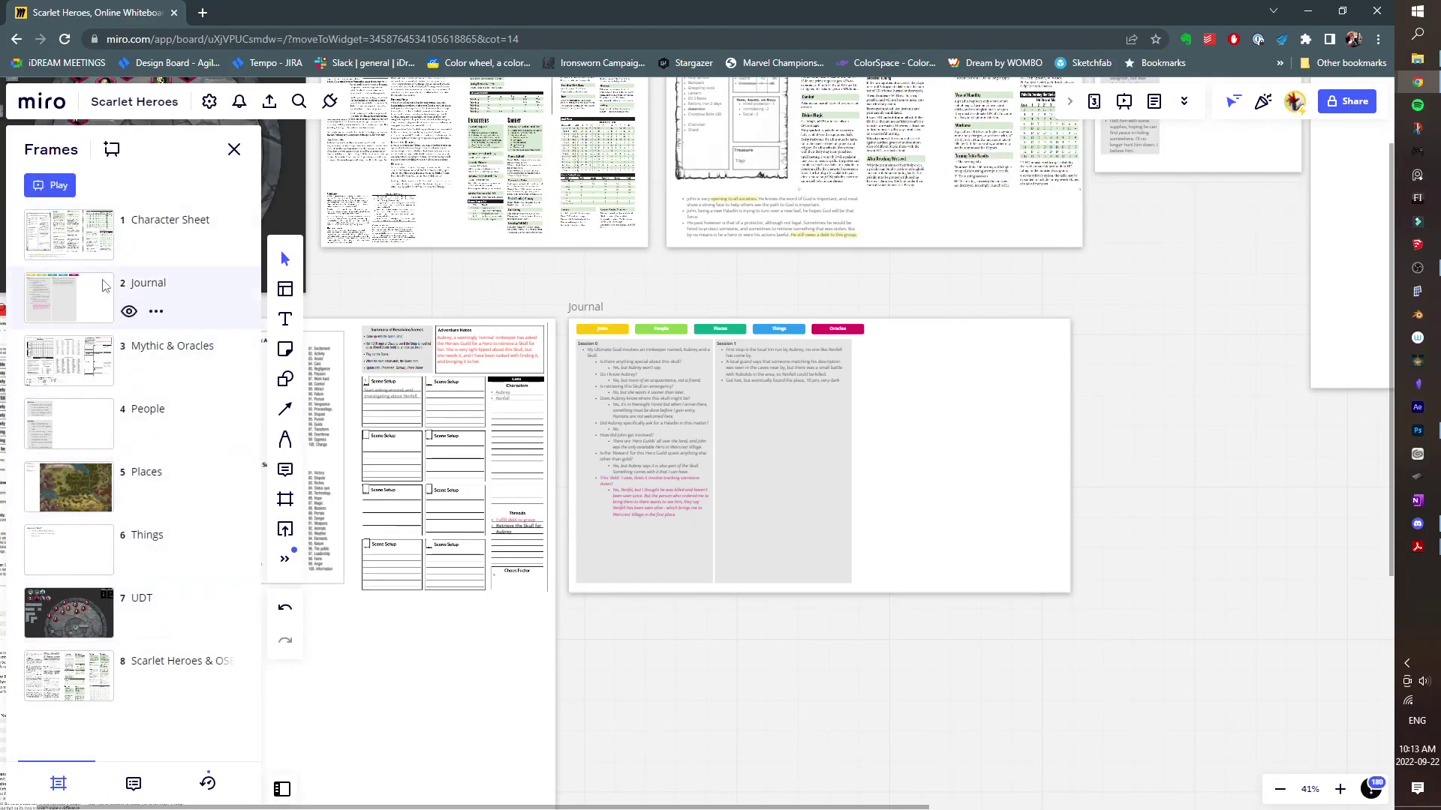
left_click(106, 246)
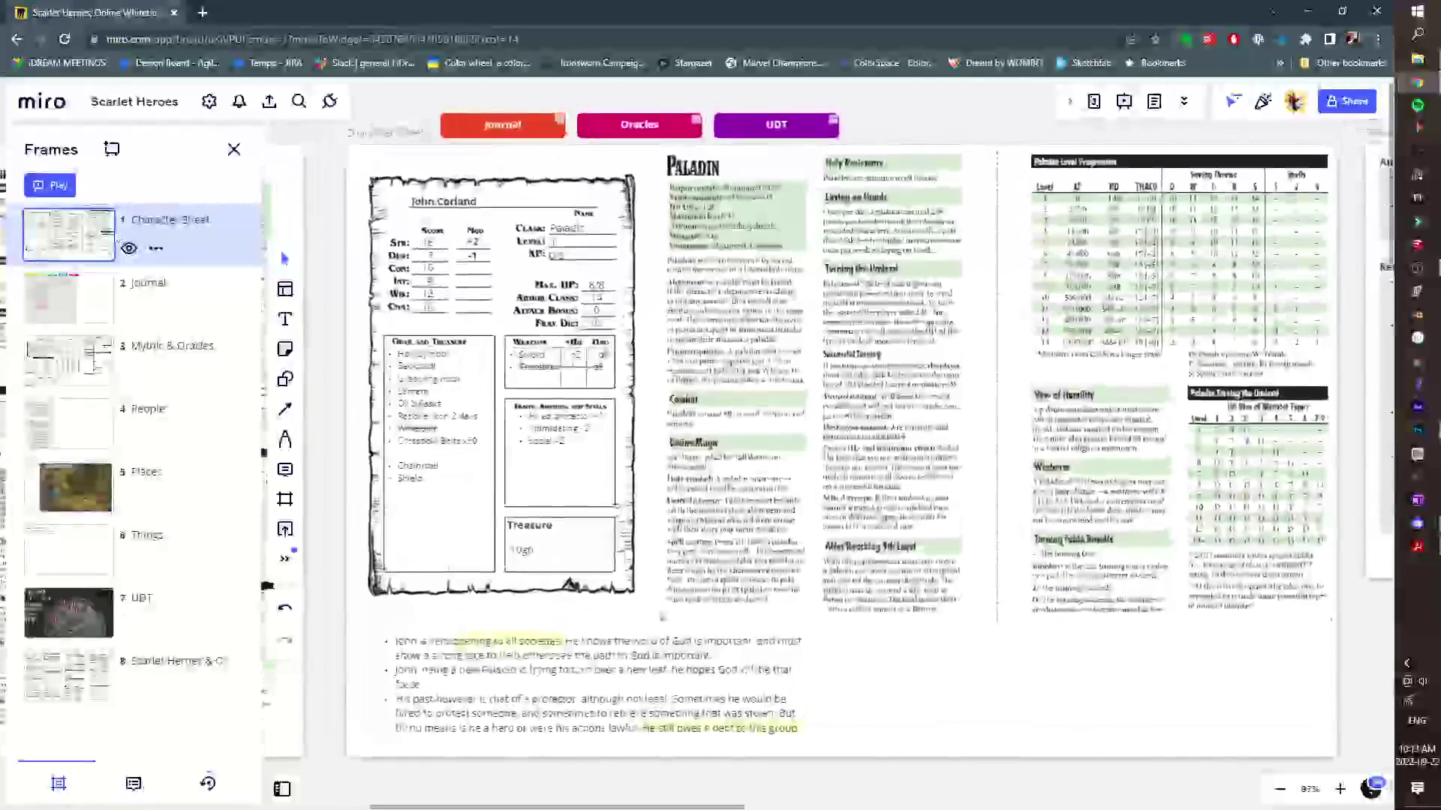
left_click(69, 613)
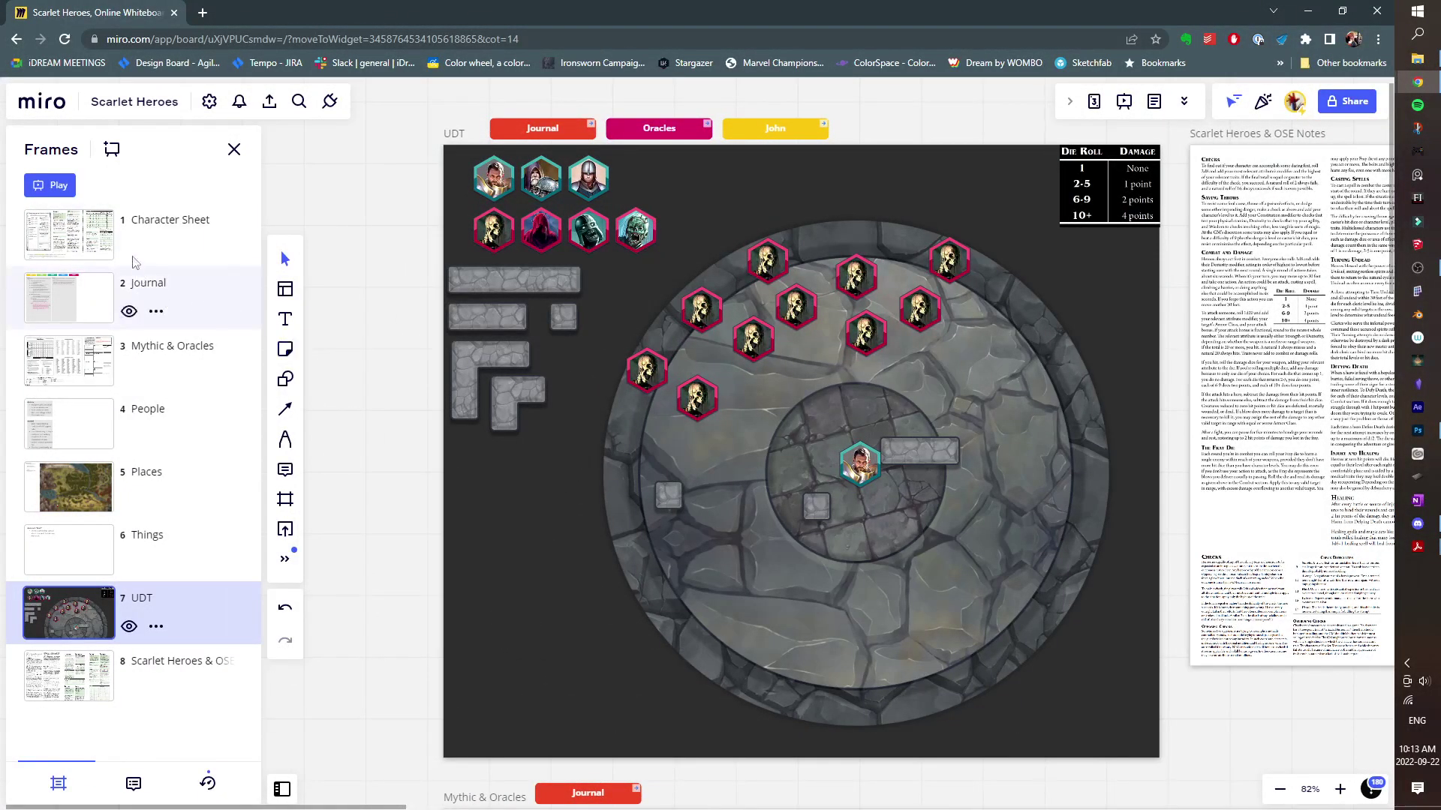
left_click(169, 225)
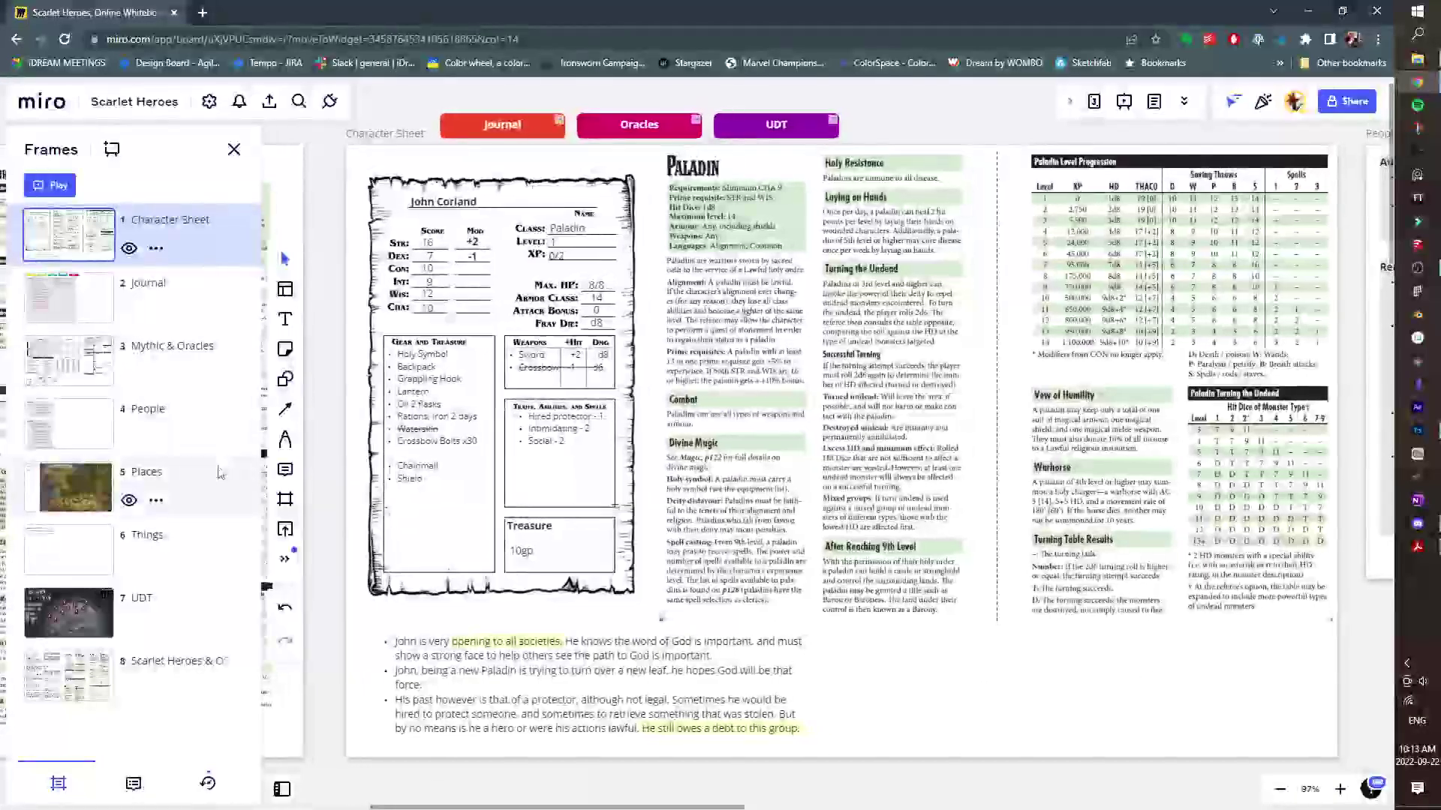
left_click(229, 504)
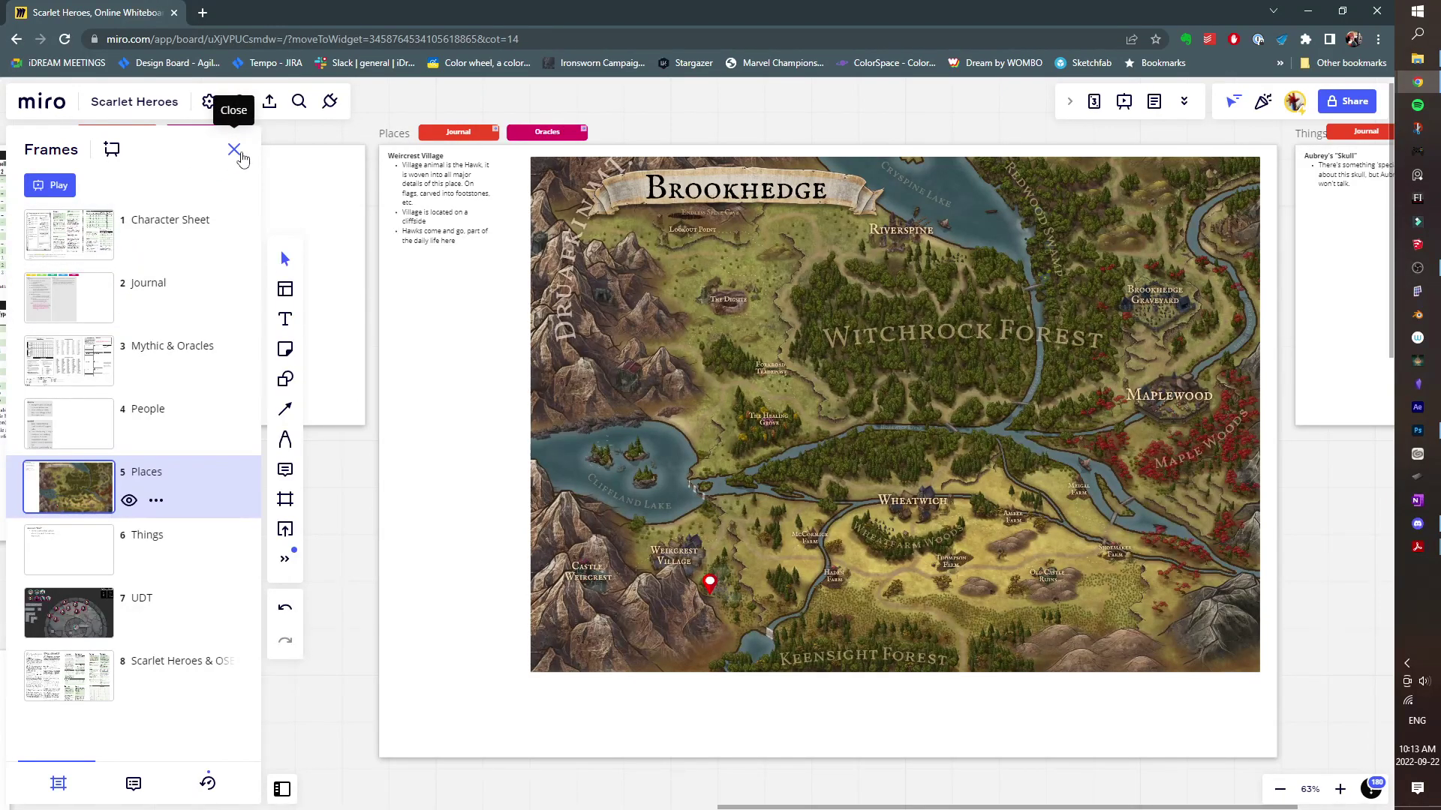
left_click(234, 150)
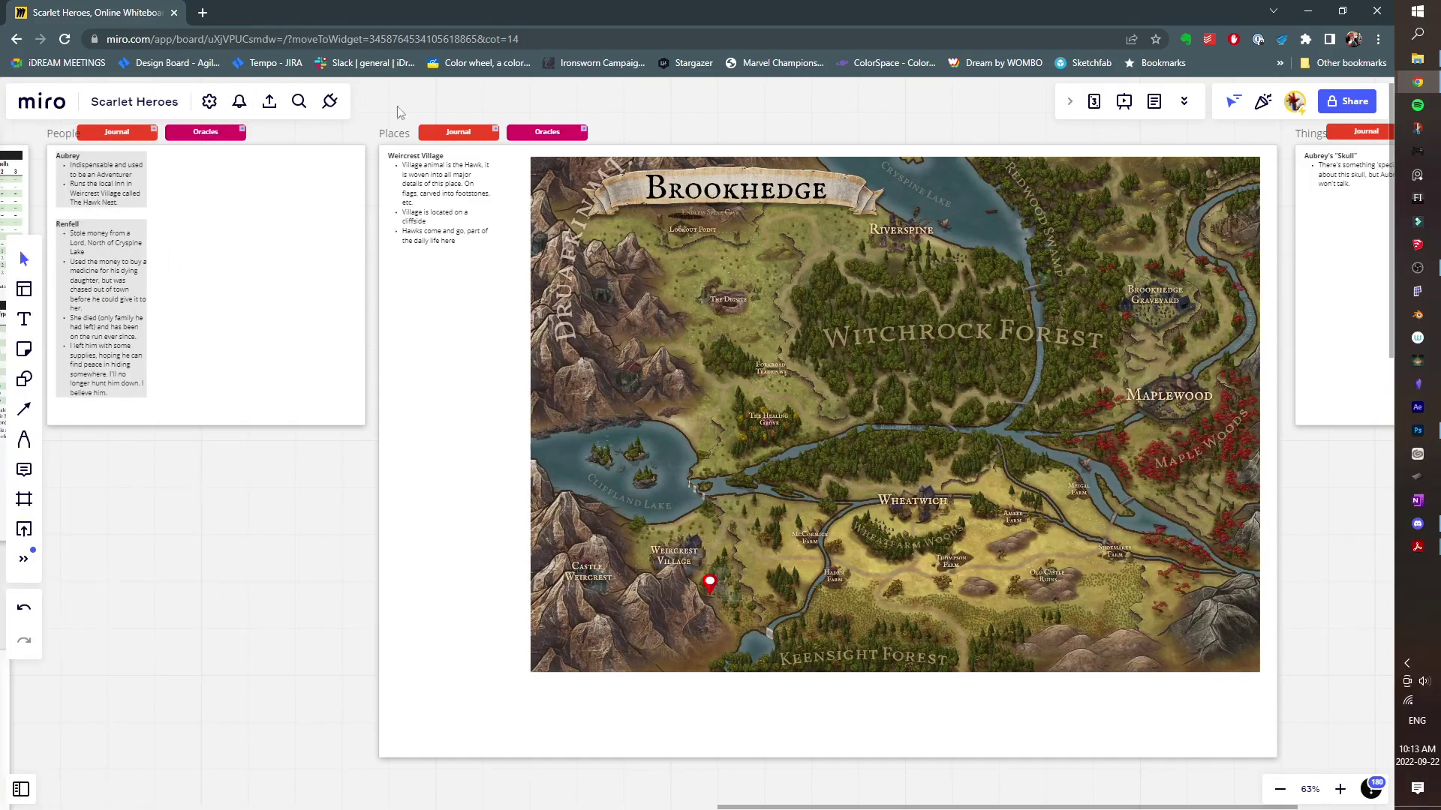
Follow the links above the frames from Places through the Journal and Character Sheet to the UDT frame.
left_click(496, 135)
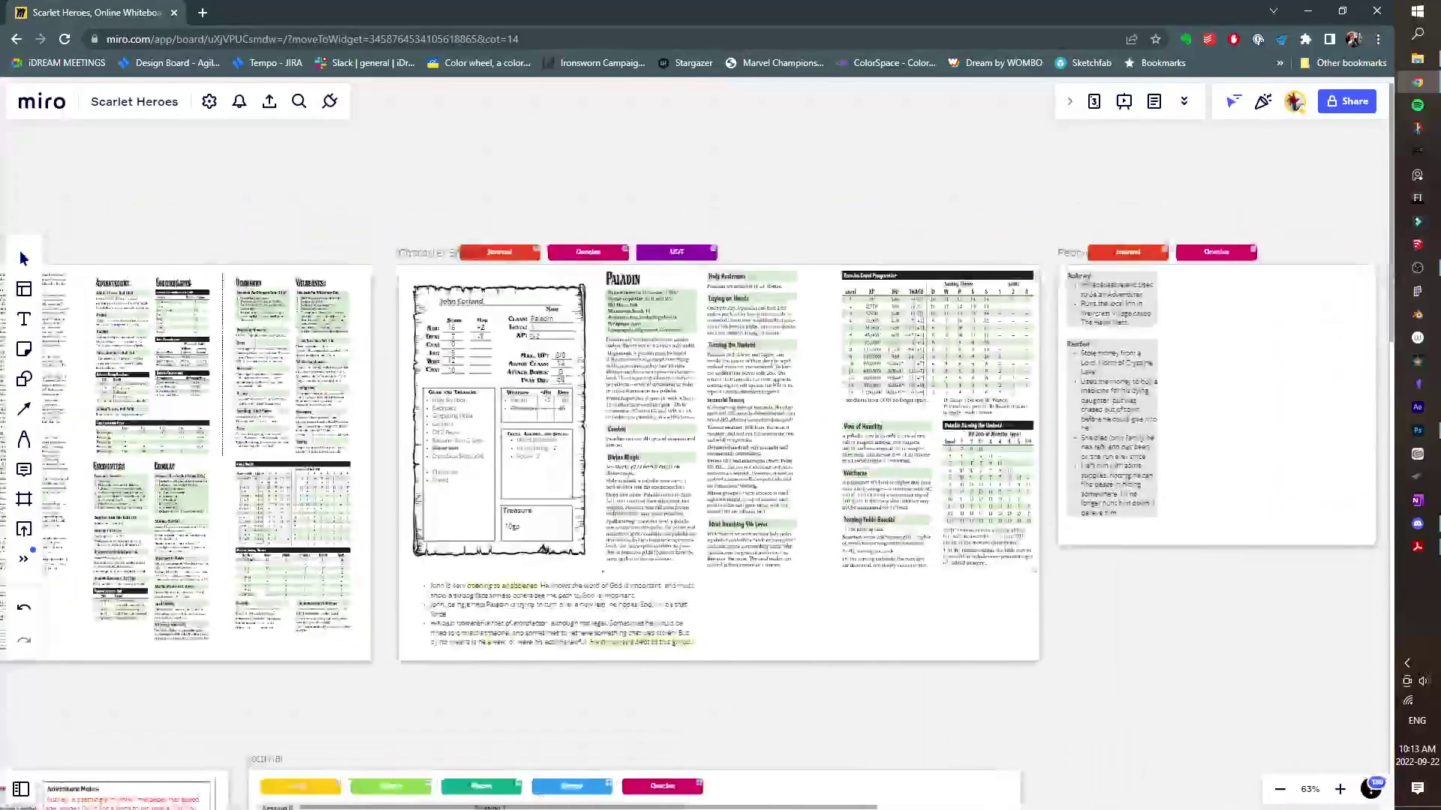
scroll(556, 257, "down", 1)
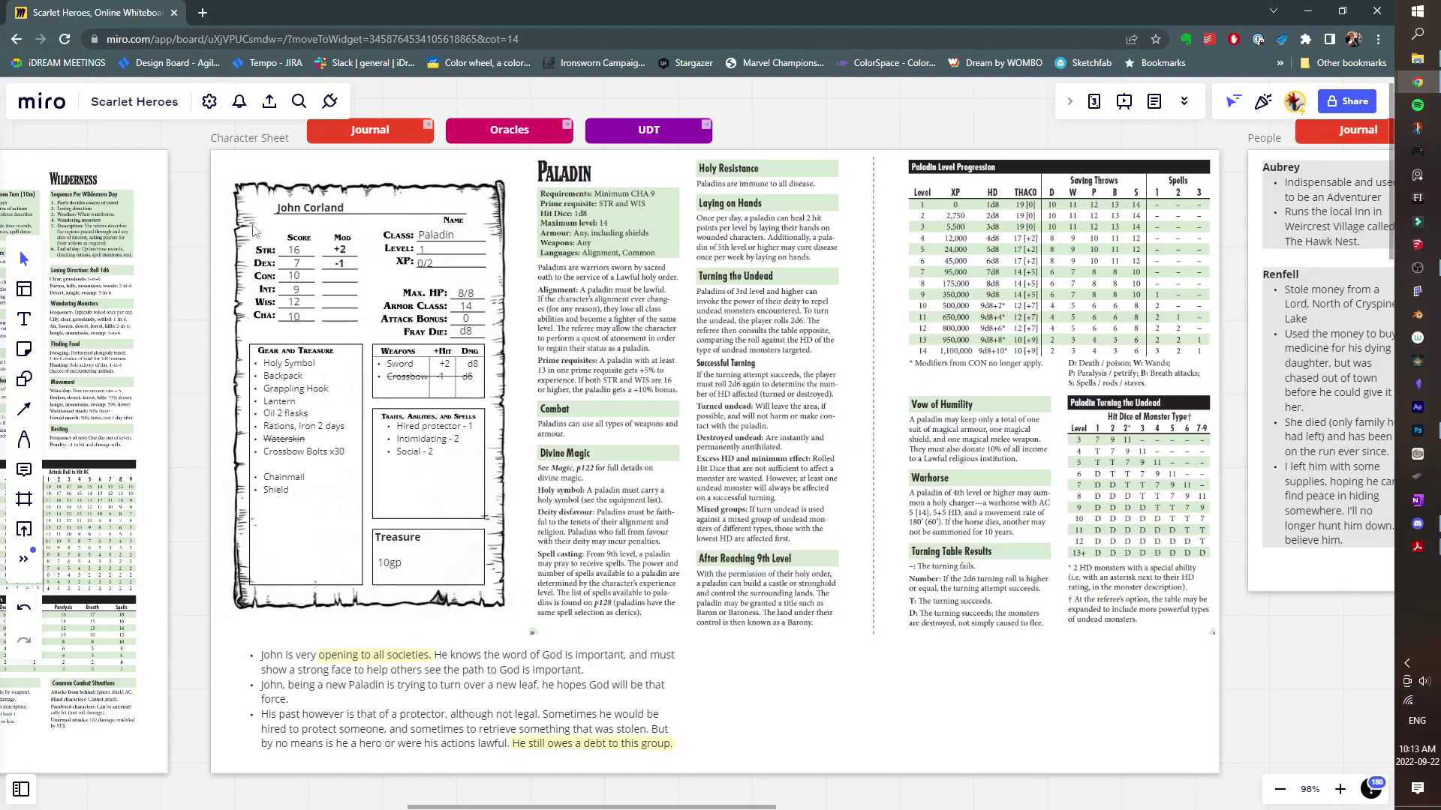
left_click(706, 128)
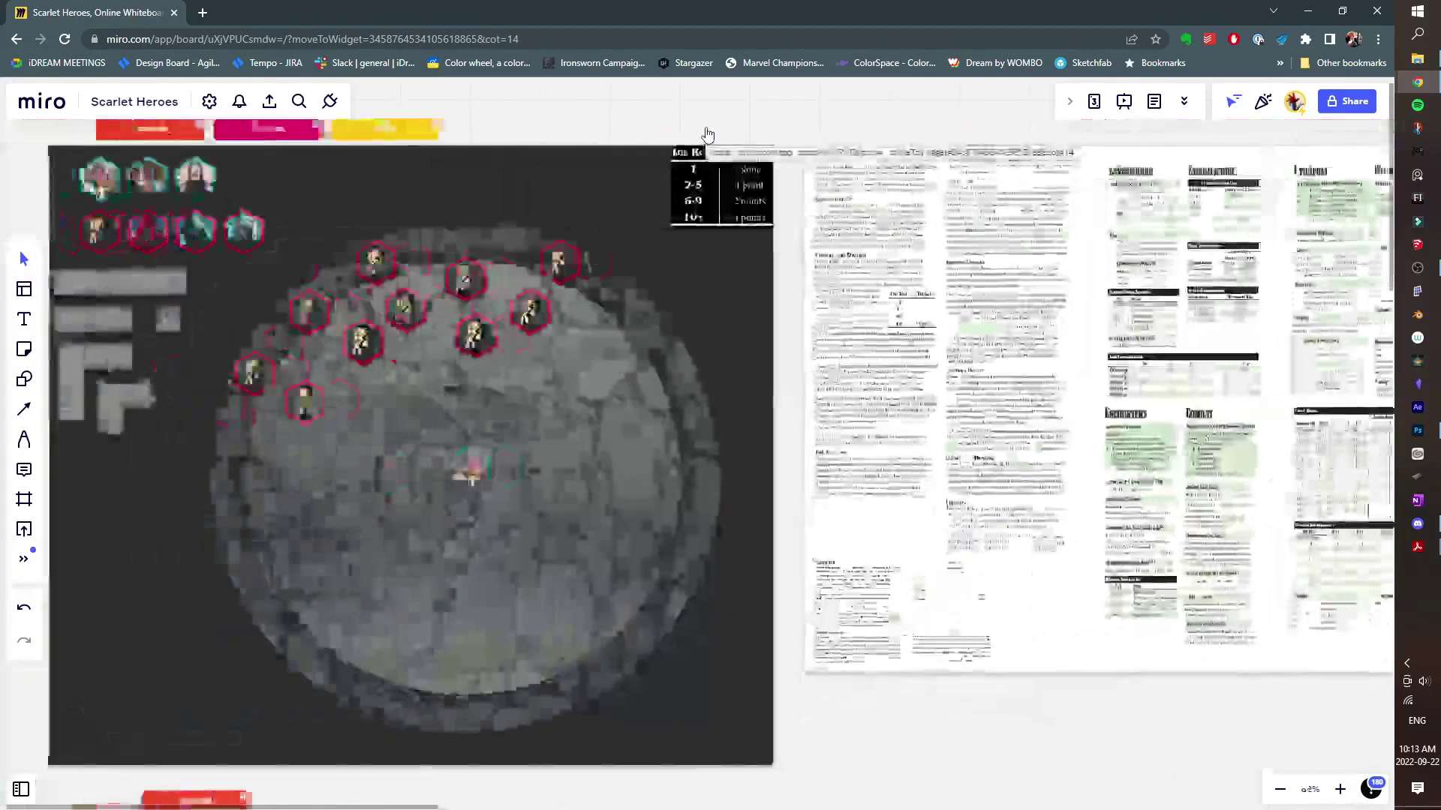
Follow the link from the UDT frame to the Character Sheet and look over the sheet and its neighbouring frames.
left_click(716, 129)
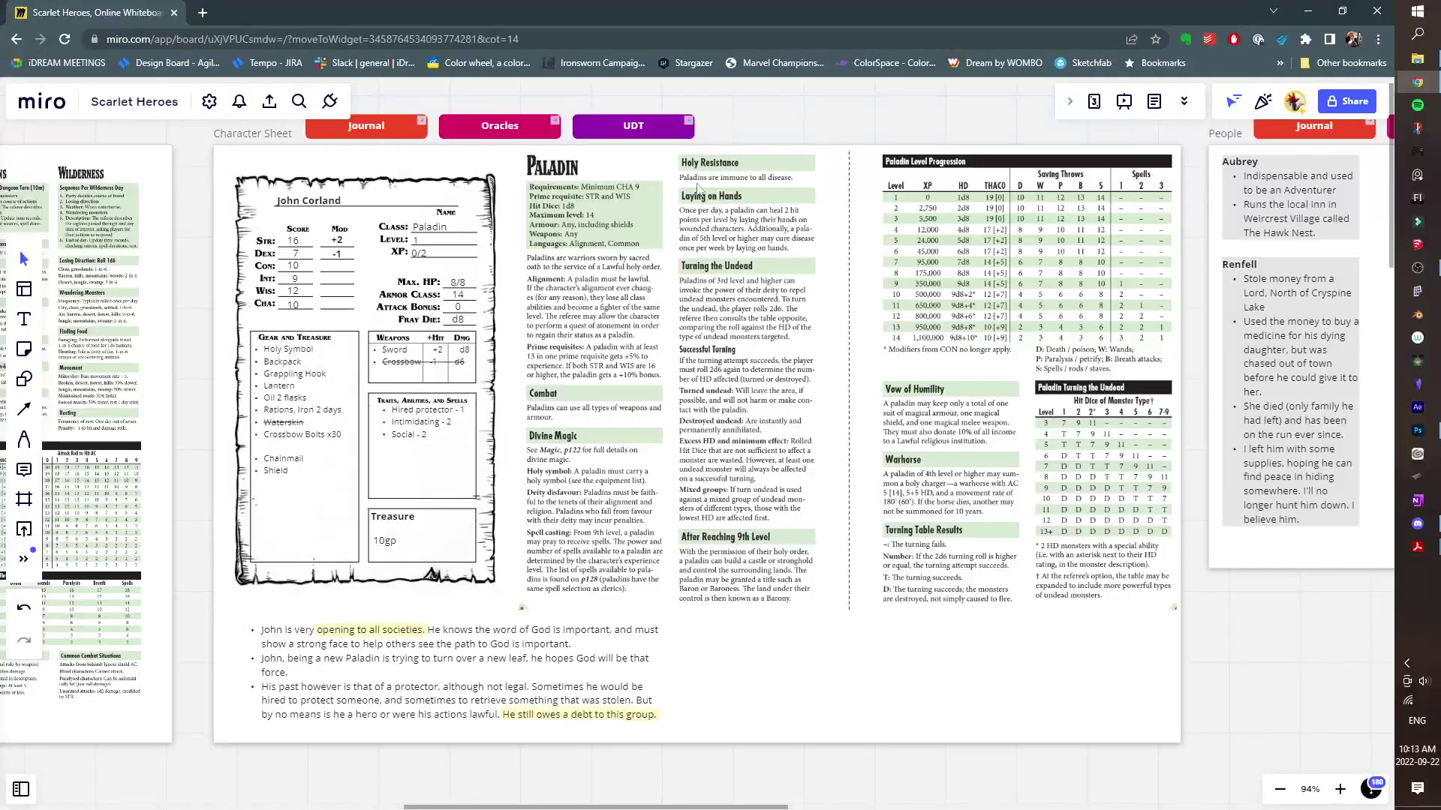
left_click_drag(681, 230, 677, 280)
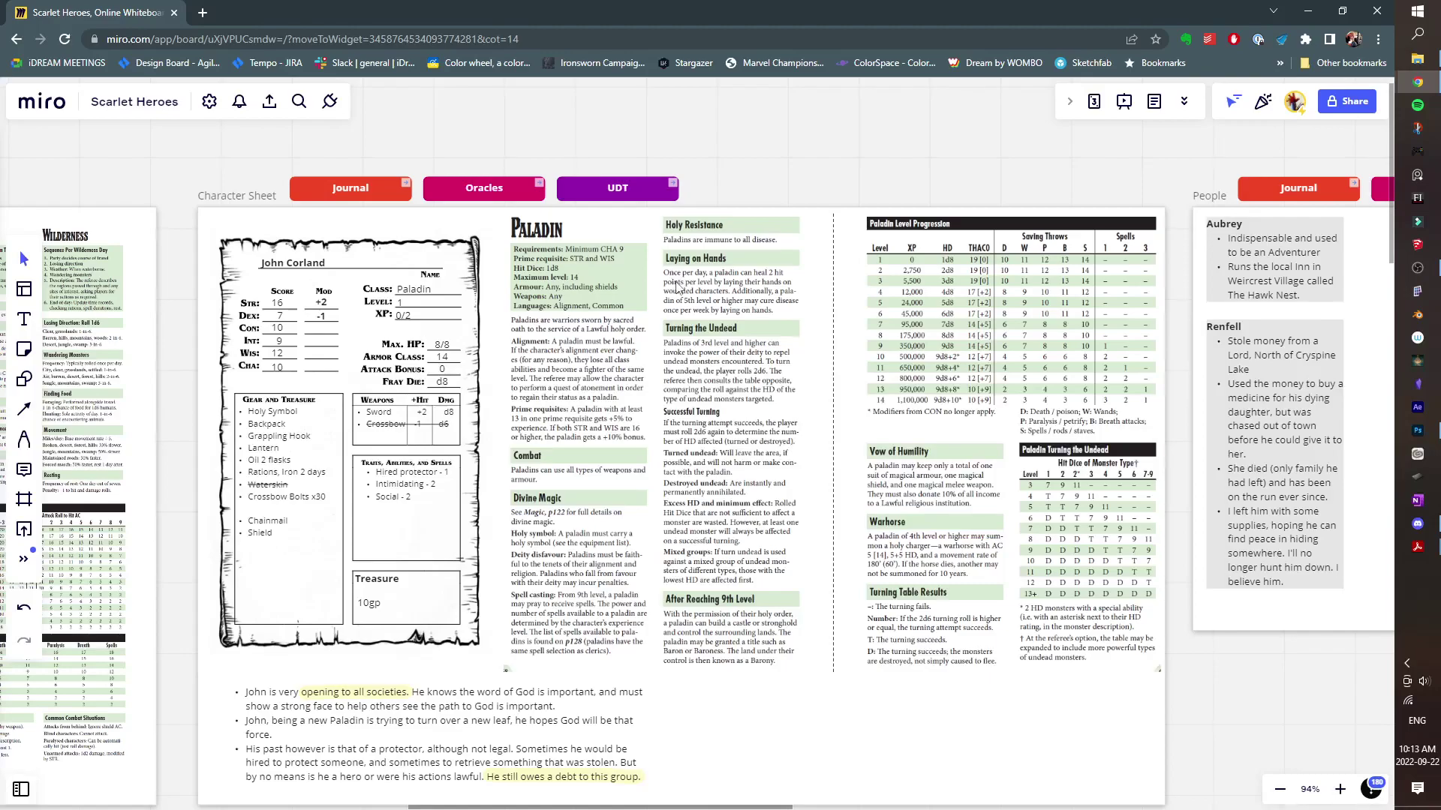
scroll(705, 394, "down", 5)
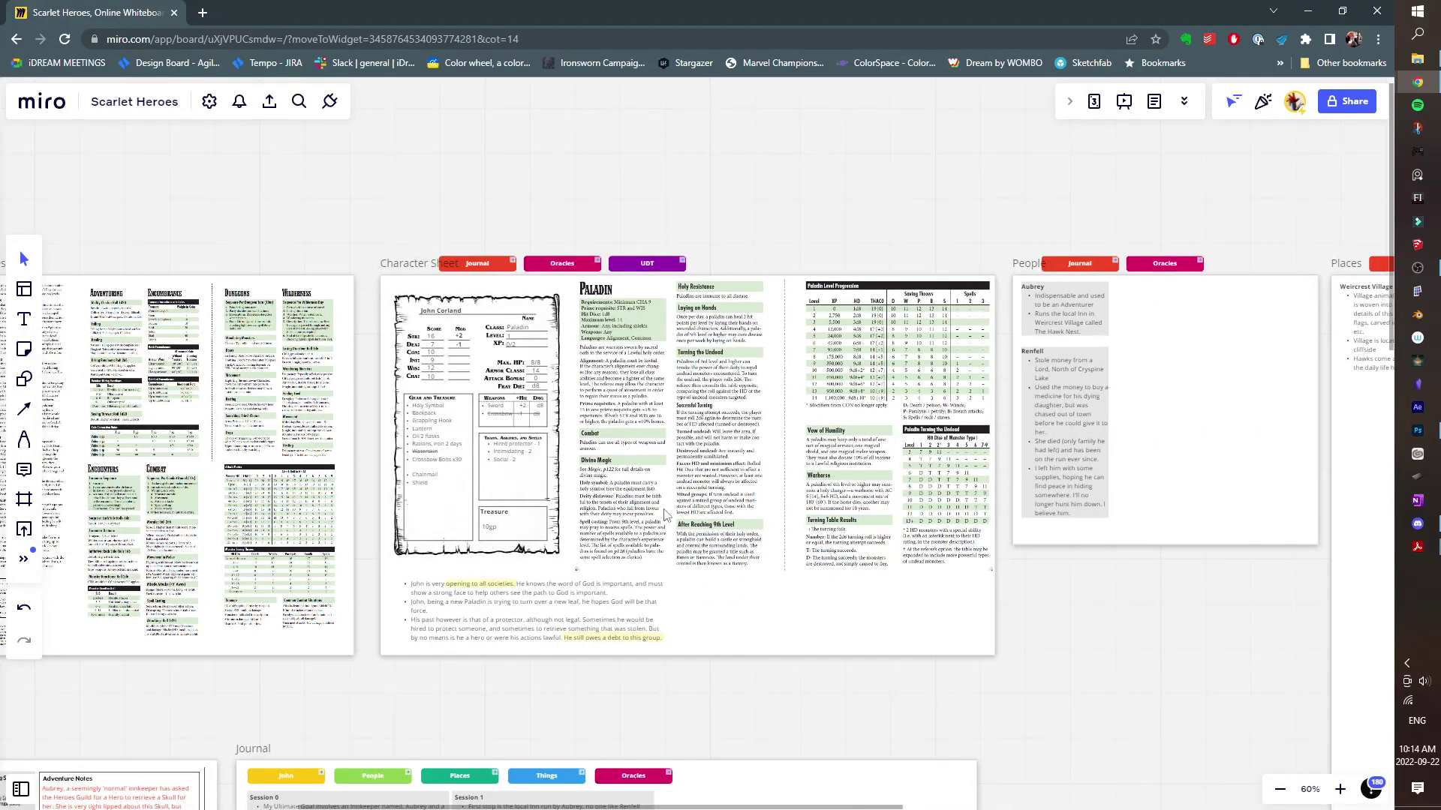
scroll(661, 517, "down", 3)
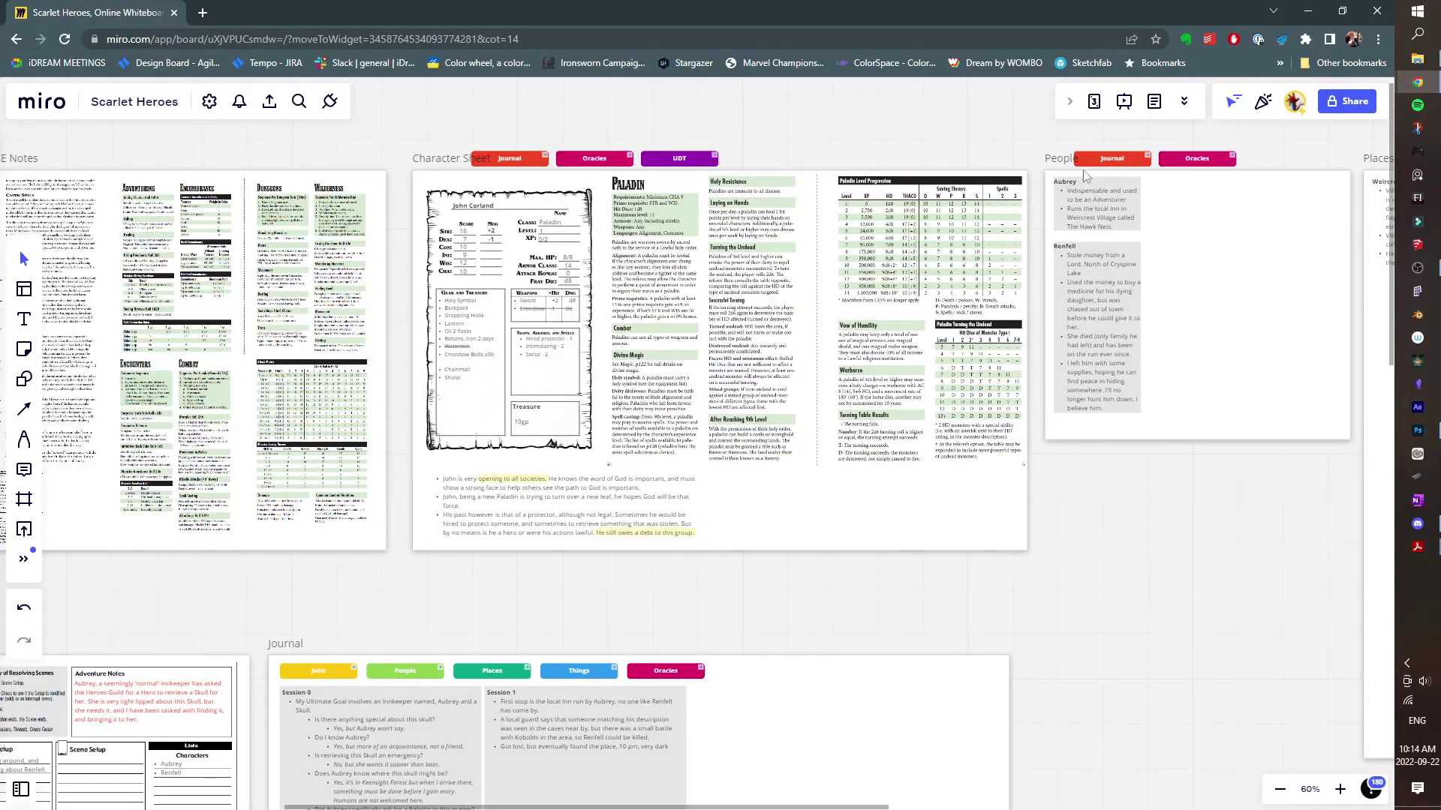
View the People frame, follow its link to the Journal, and follow the link from there back to the Character Sheet.
scroll(1126, 229, "up", 5)
left_click_drag(1126, 229, 728, 337)
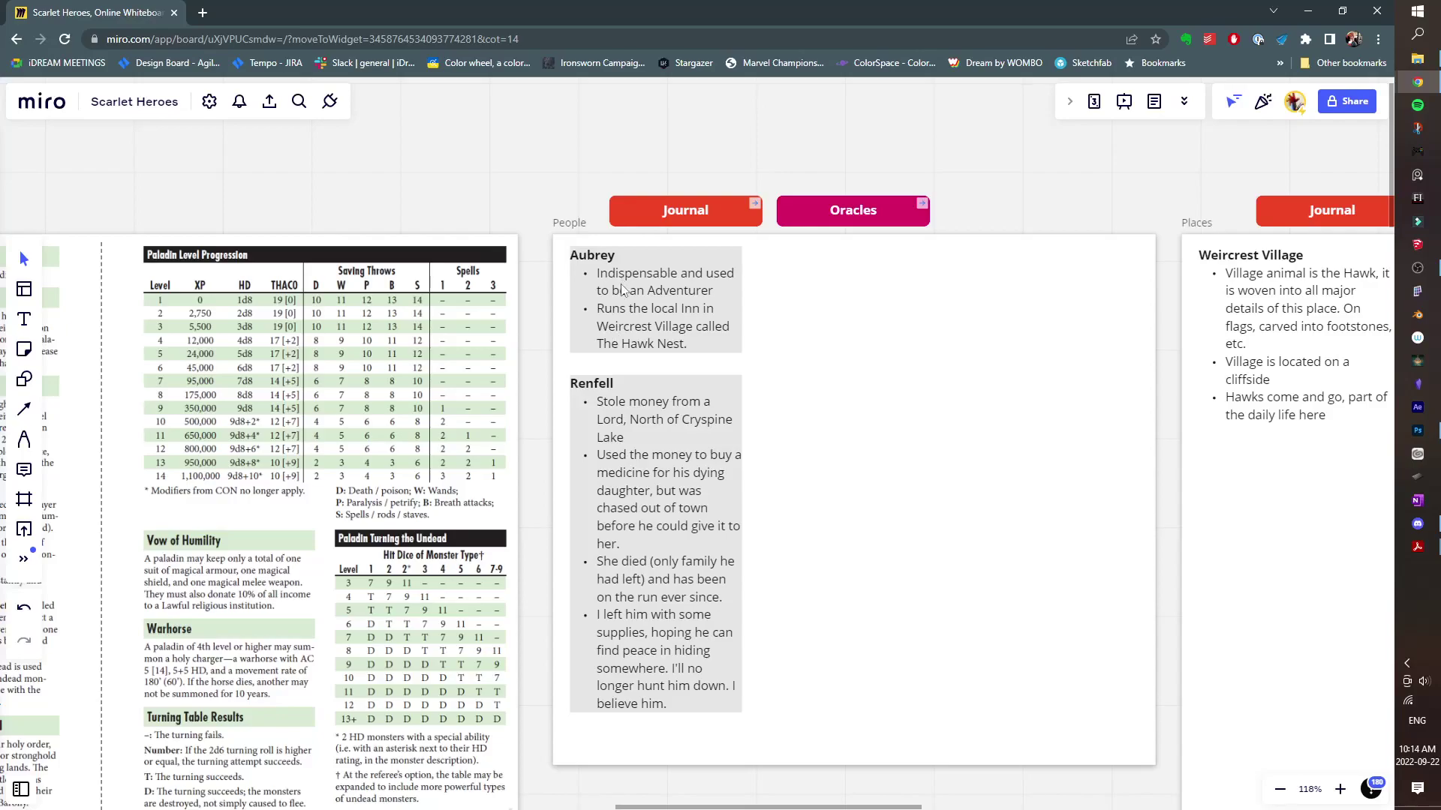
left_click(755, 207)
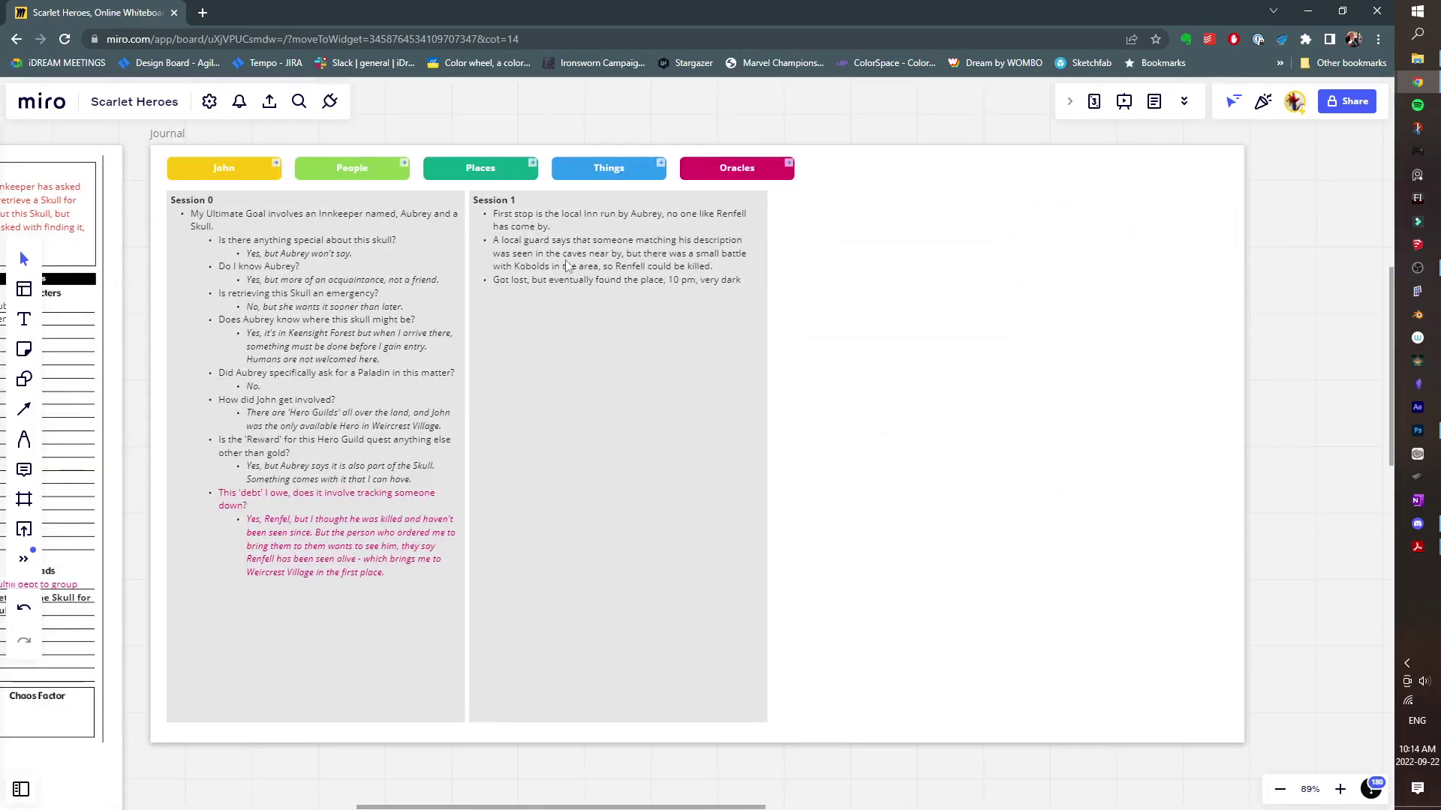
left_click(274, 166)
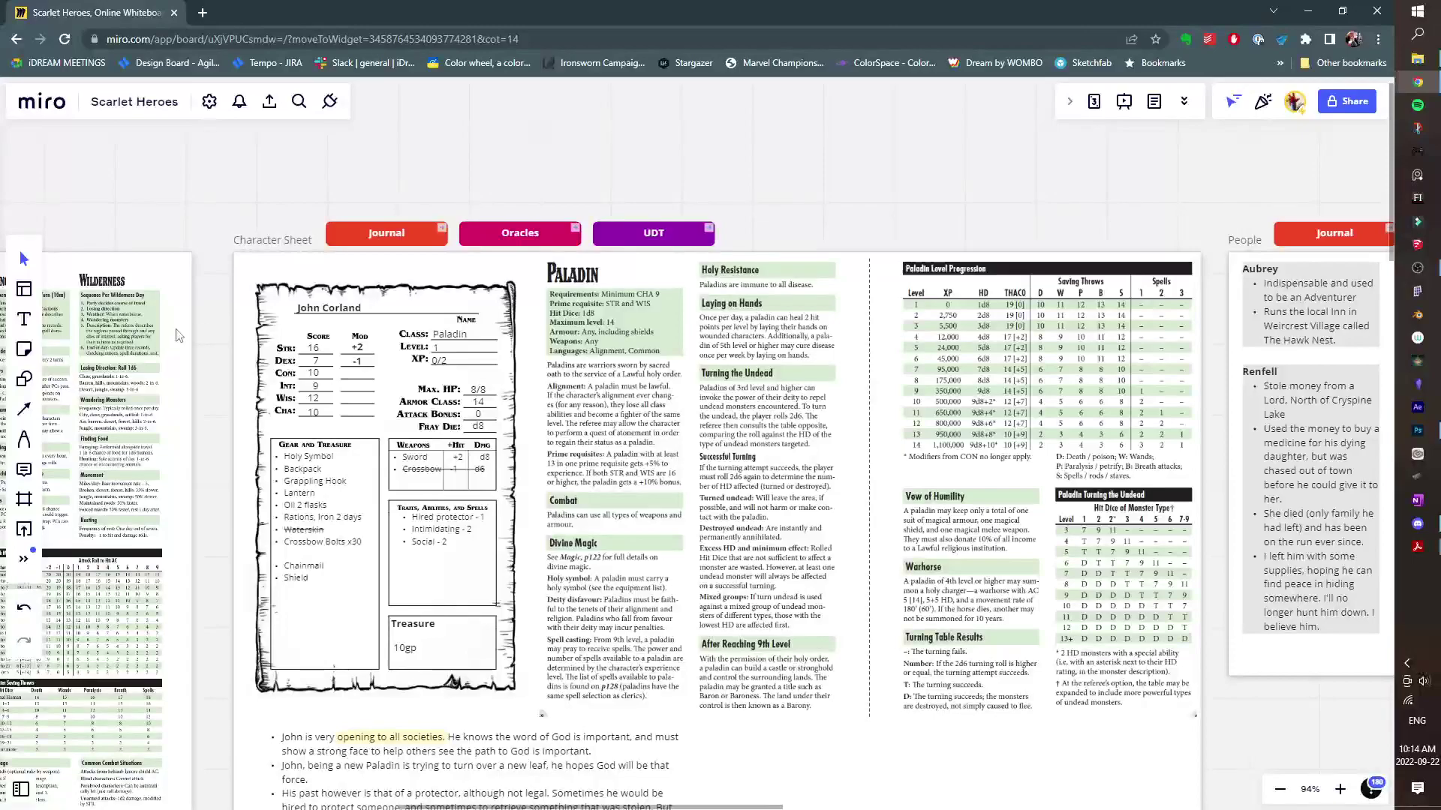
Add a blue rounded rectangle beside the UDT link above the Character Sheet frame and label it asdasdasdasd.
left_click(22, 383)
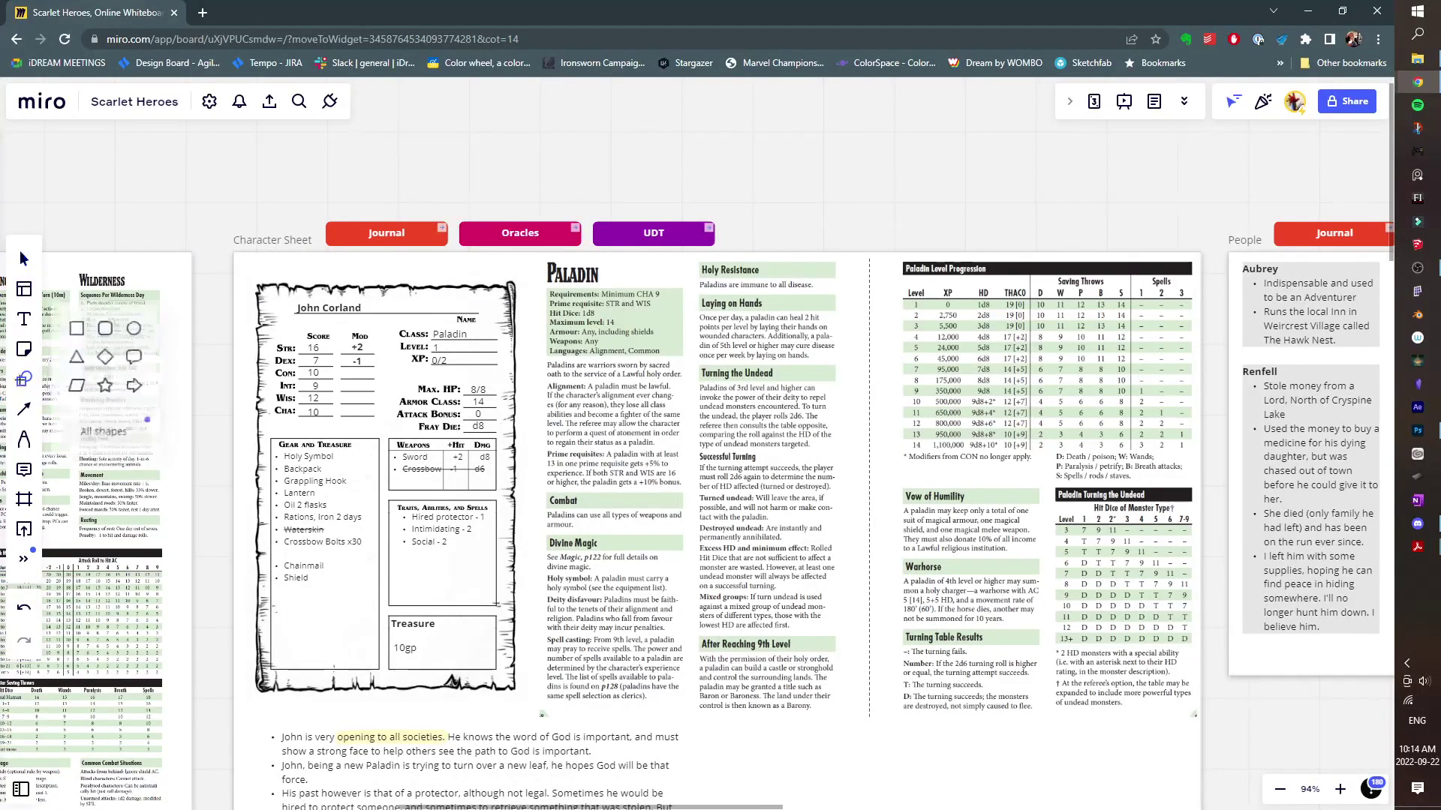
left_click(108, 328)
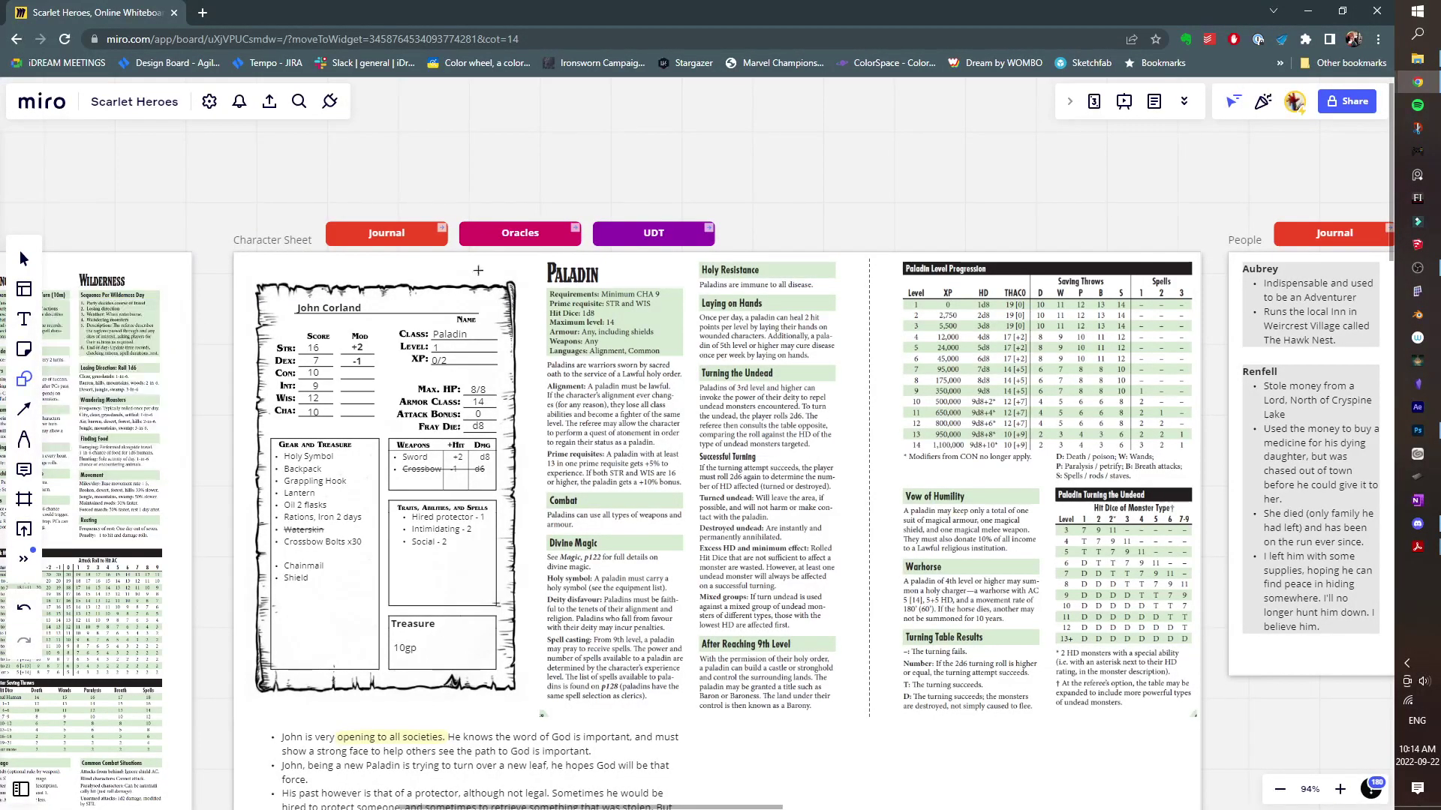
left_click_drag(732, 223, 858, 247)
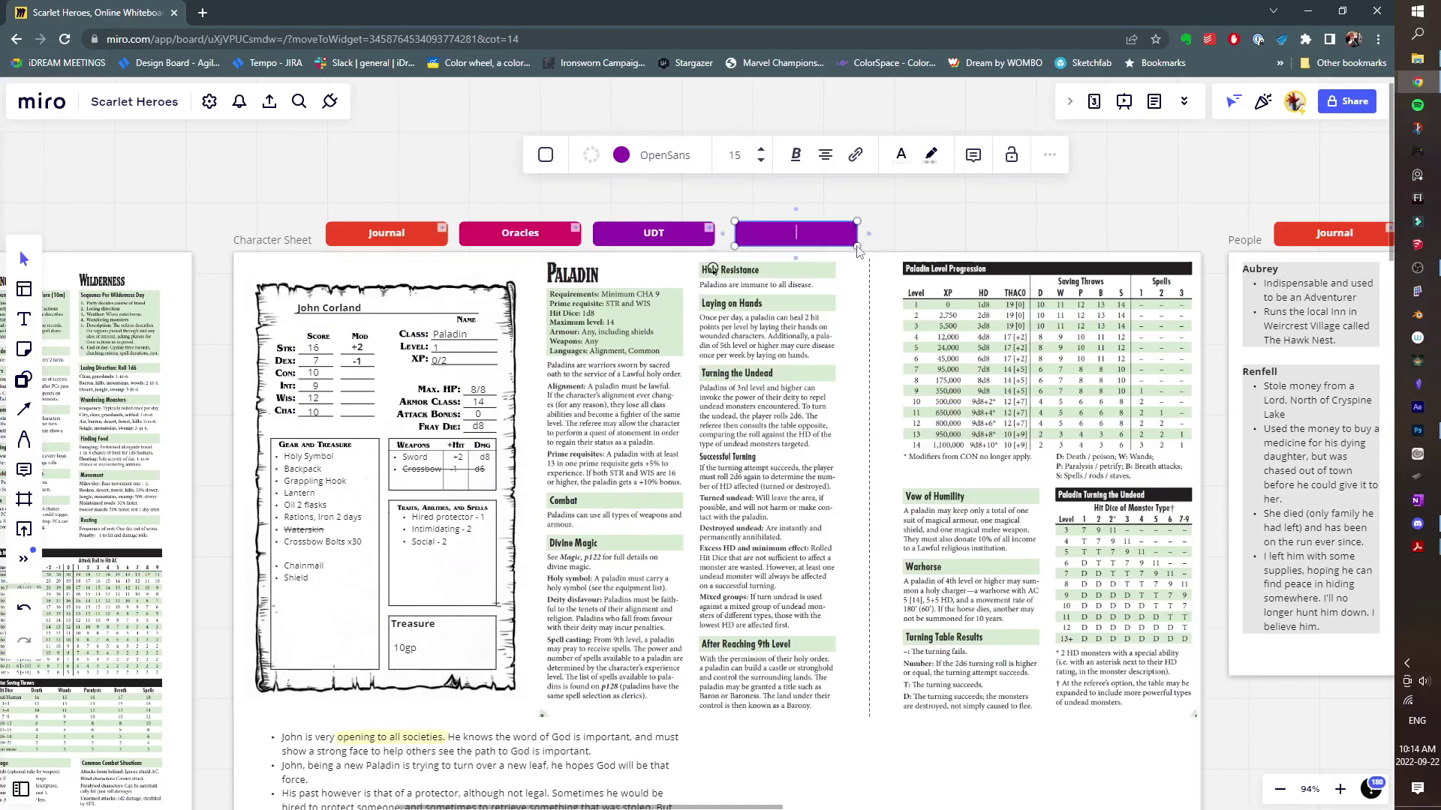
left_click(622, 156)
left_click(666, 238)
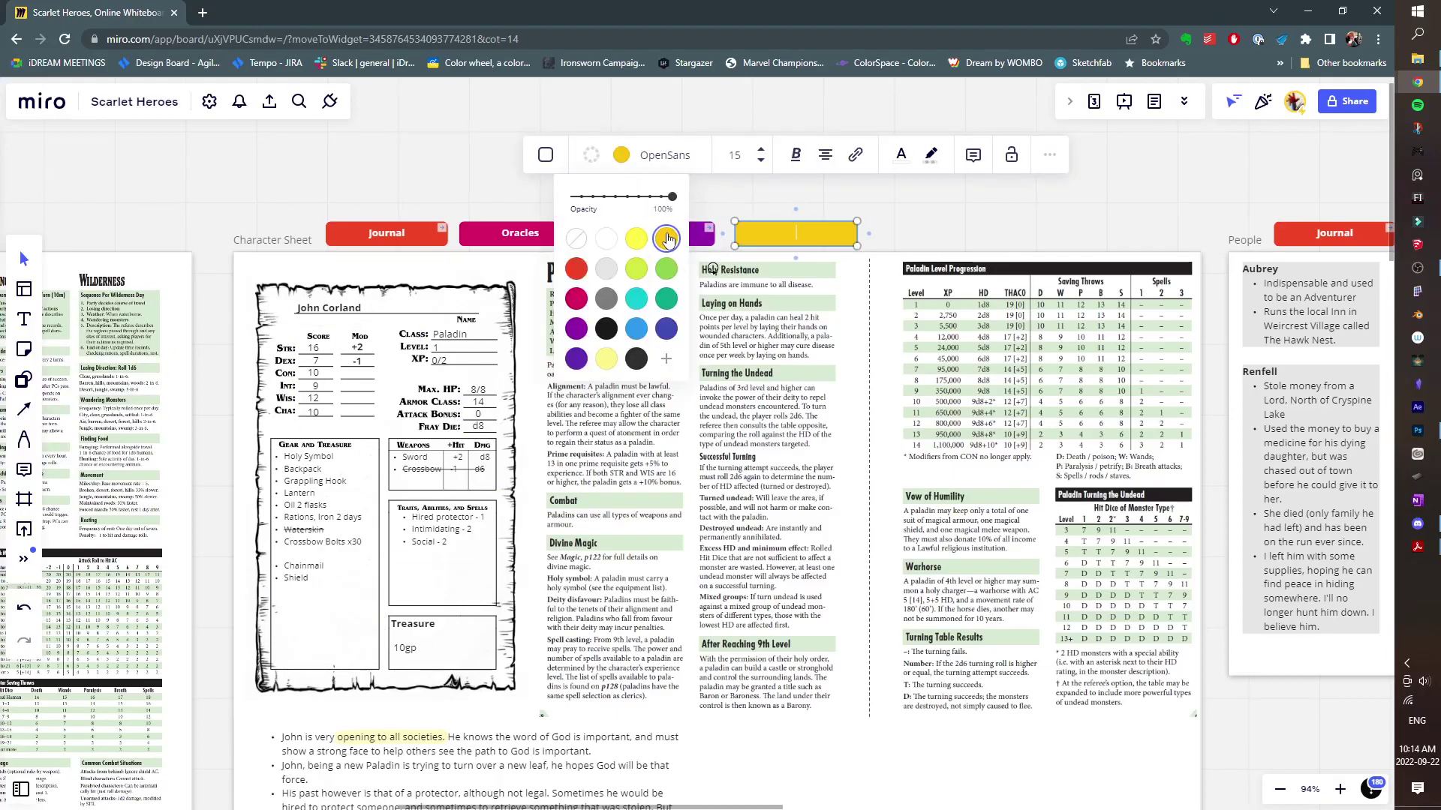
left_click(636, 329)
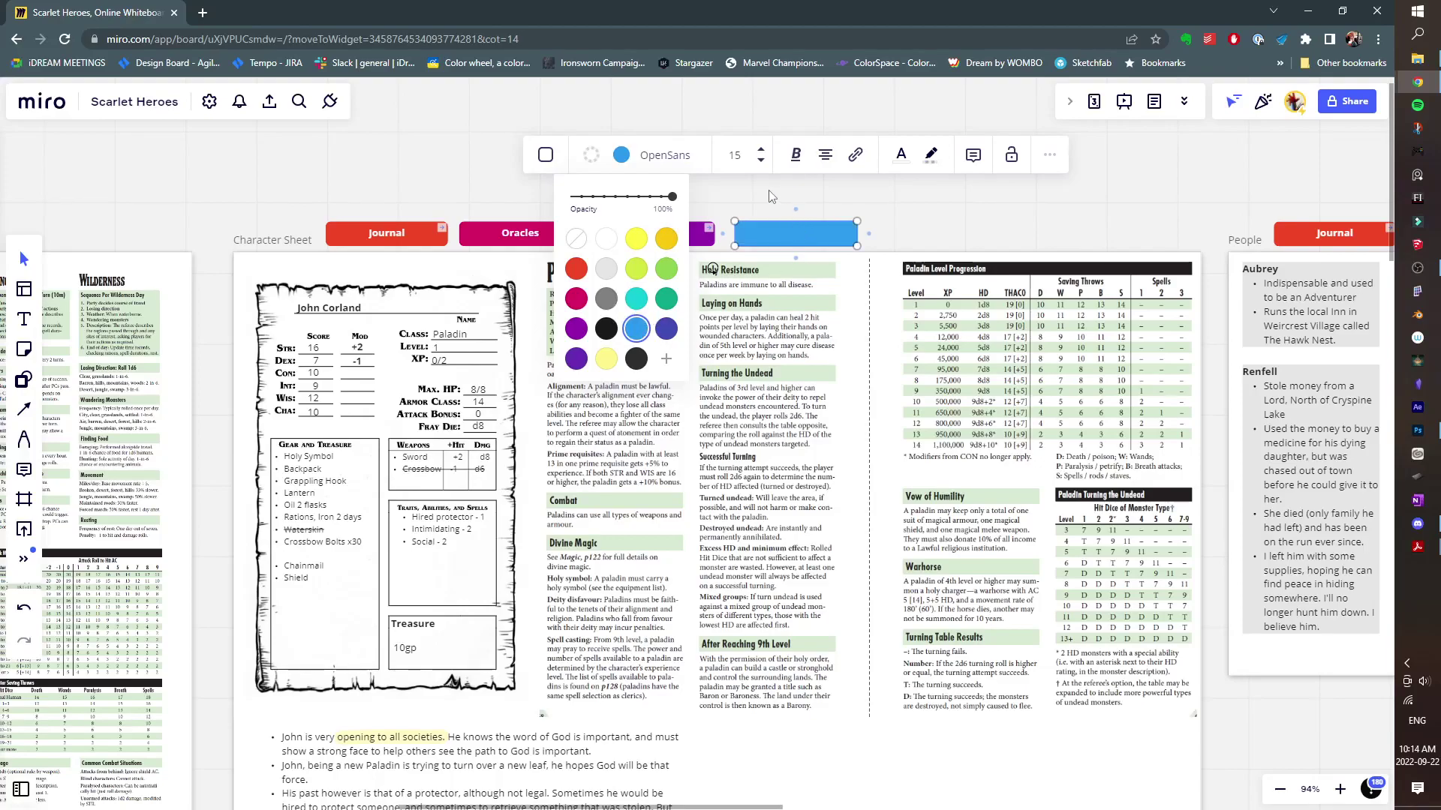
type("asdasdasdasd")
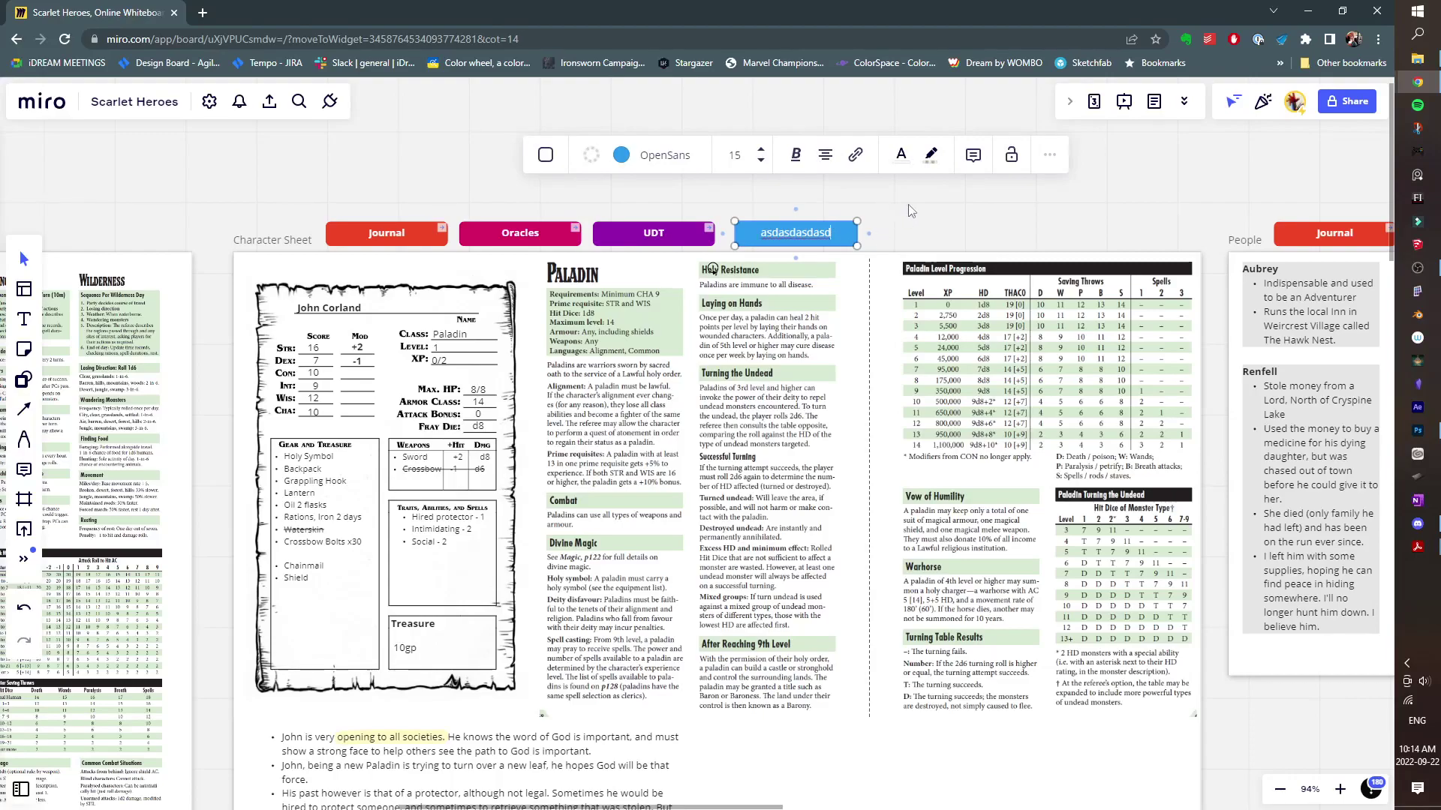
left_click(910, 211)
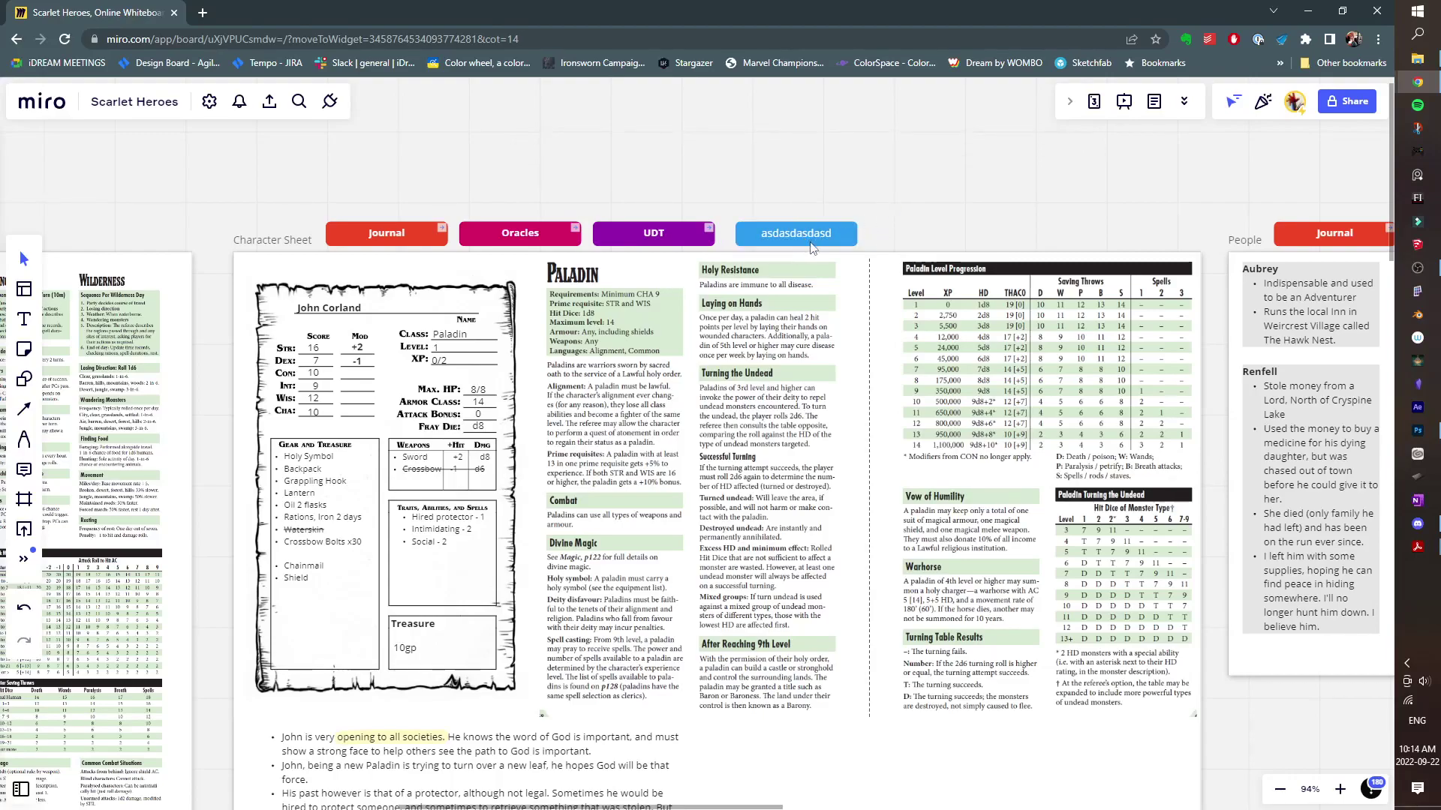
Go to the Scarlet Heroes & OSE Notes frame and look at the separate rules images it contains.
scroll(415, 455, "left", 15)
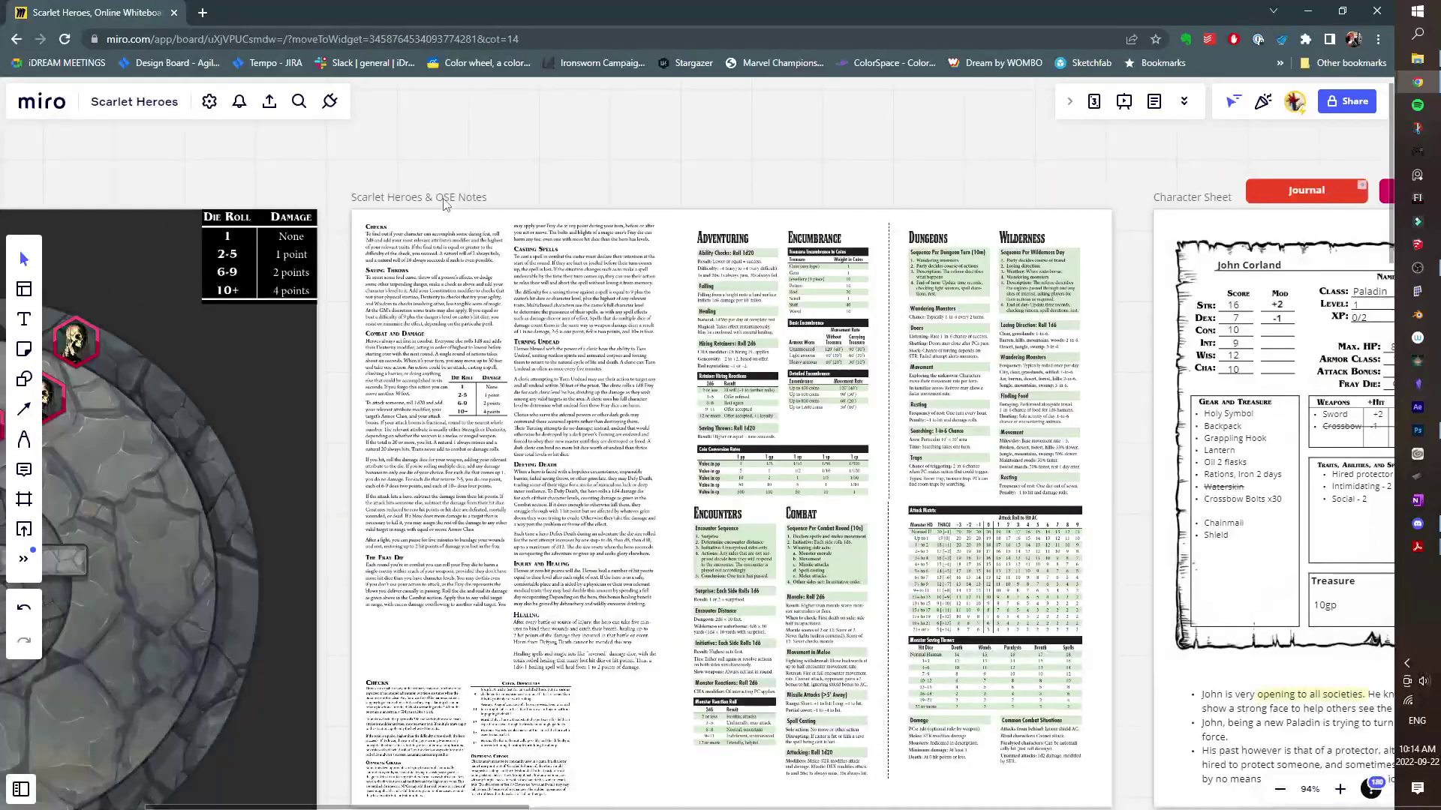
left_click(444, 204)
left_click(439, 176)
left_click(393, 229)
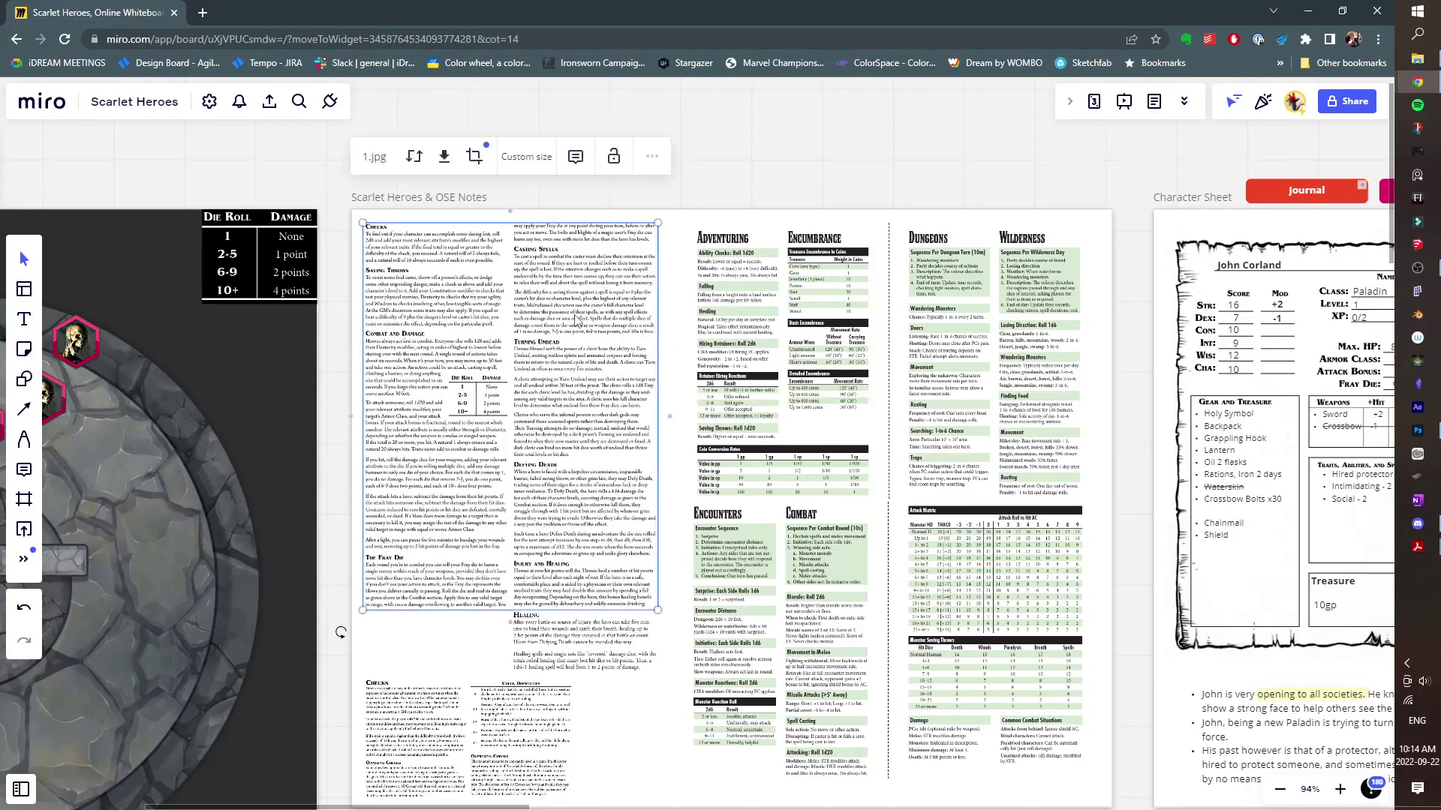
left_click(754, 471)
left_click(775, 621)
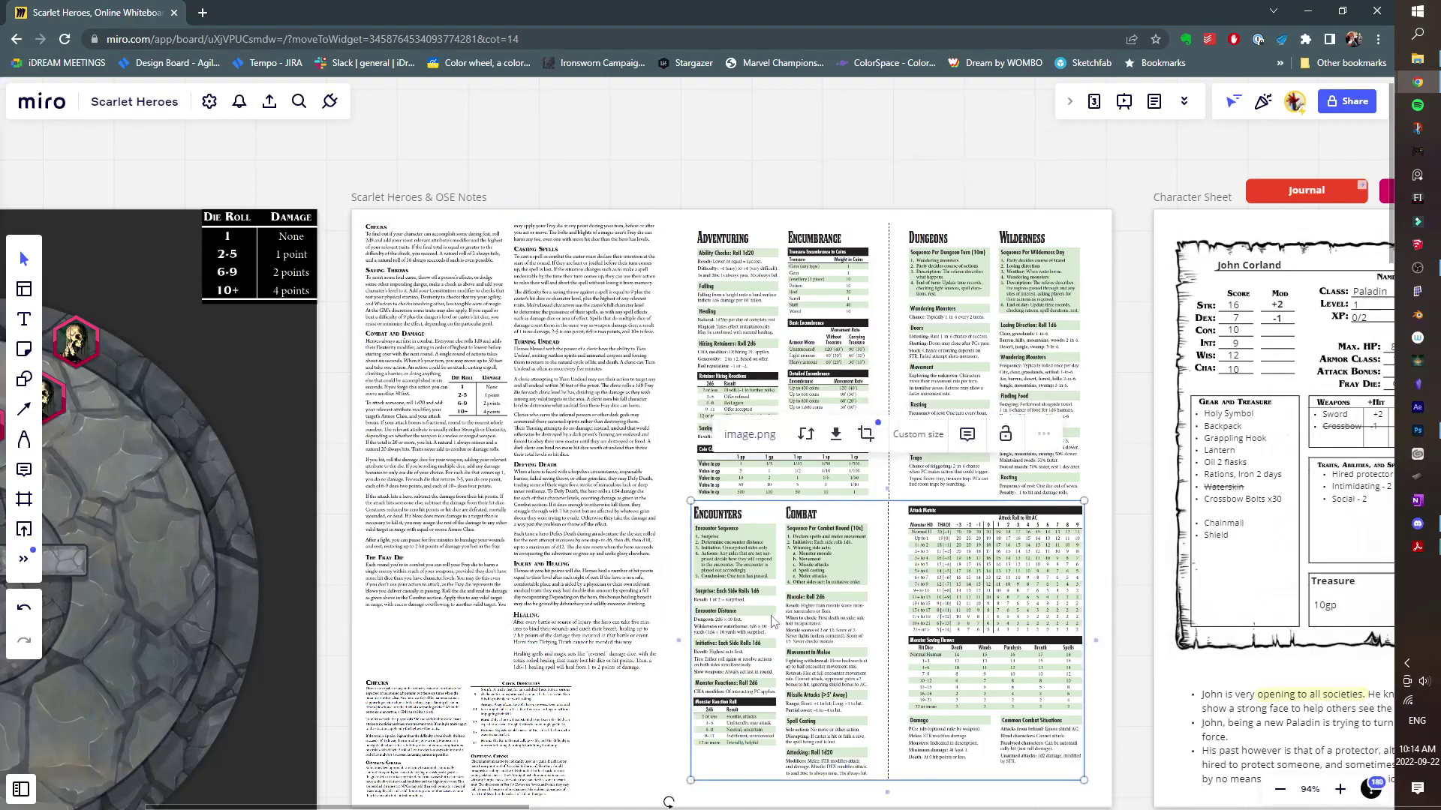
left_click(582, 436)
Select the Scarlet Heroes & OSE Notes frame and copy its link.
left_click(462, 198)
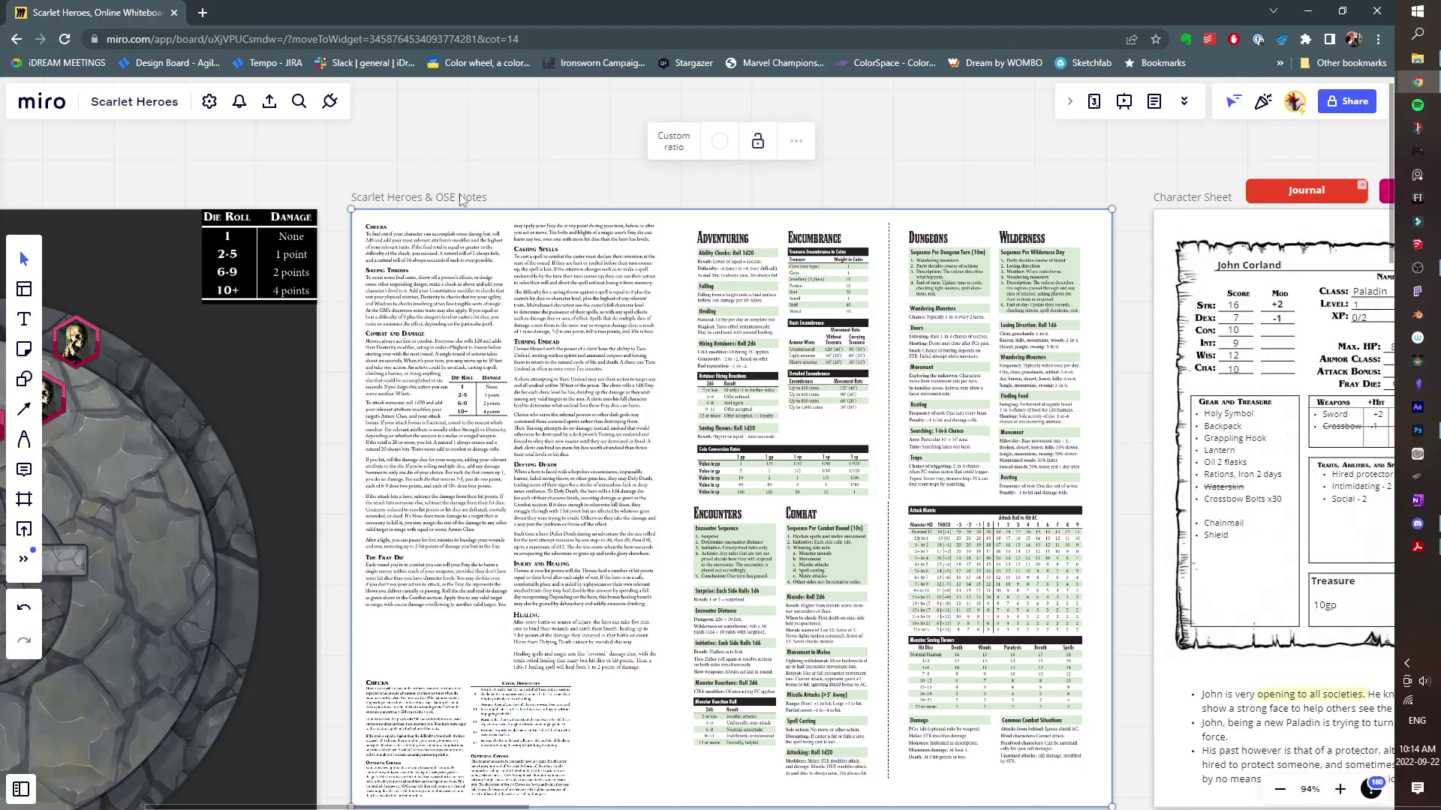
right_click(461, 198)
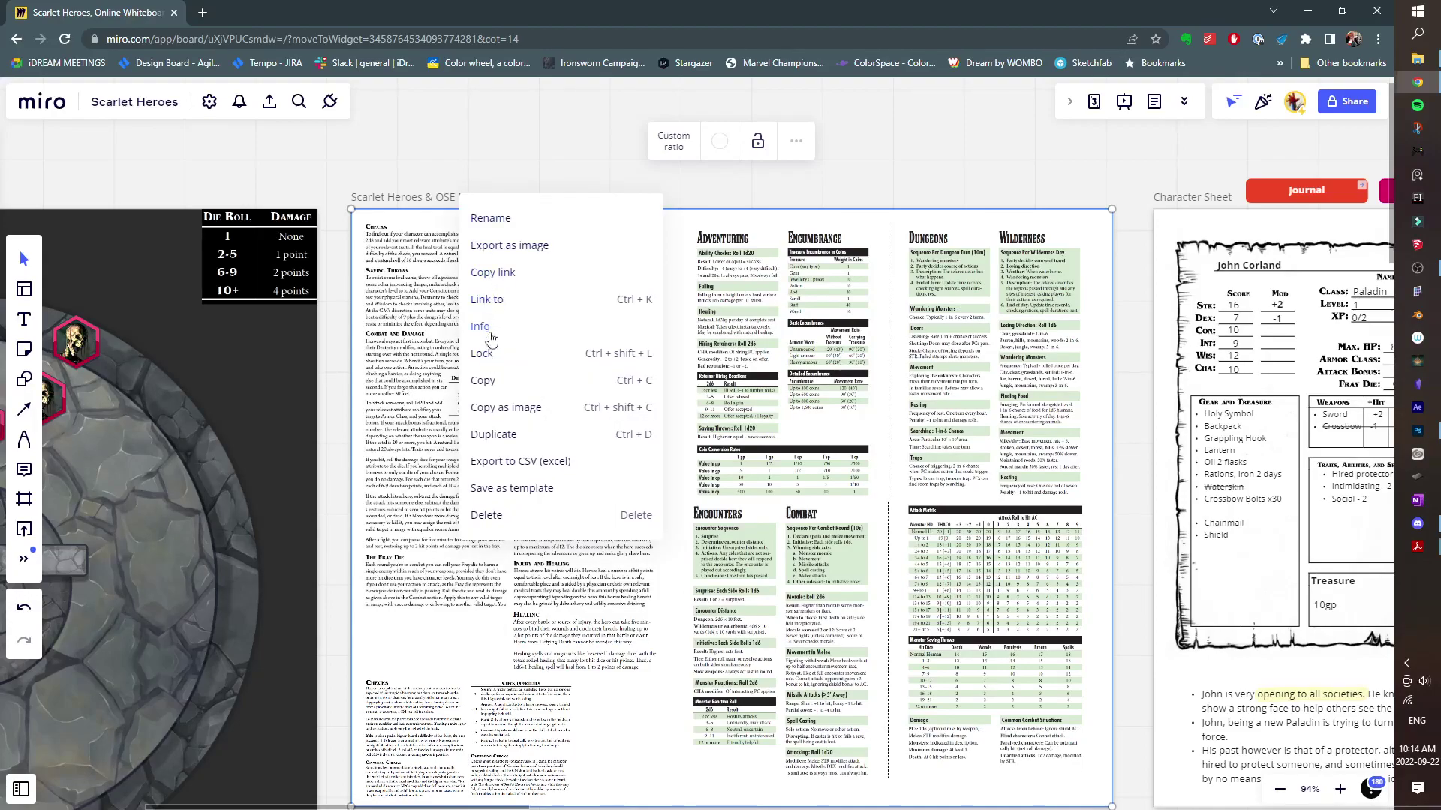
left_click(493, 275)
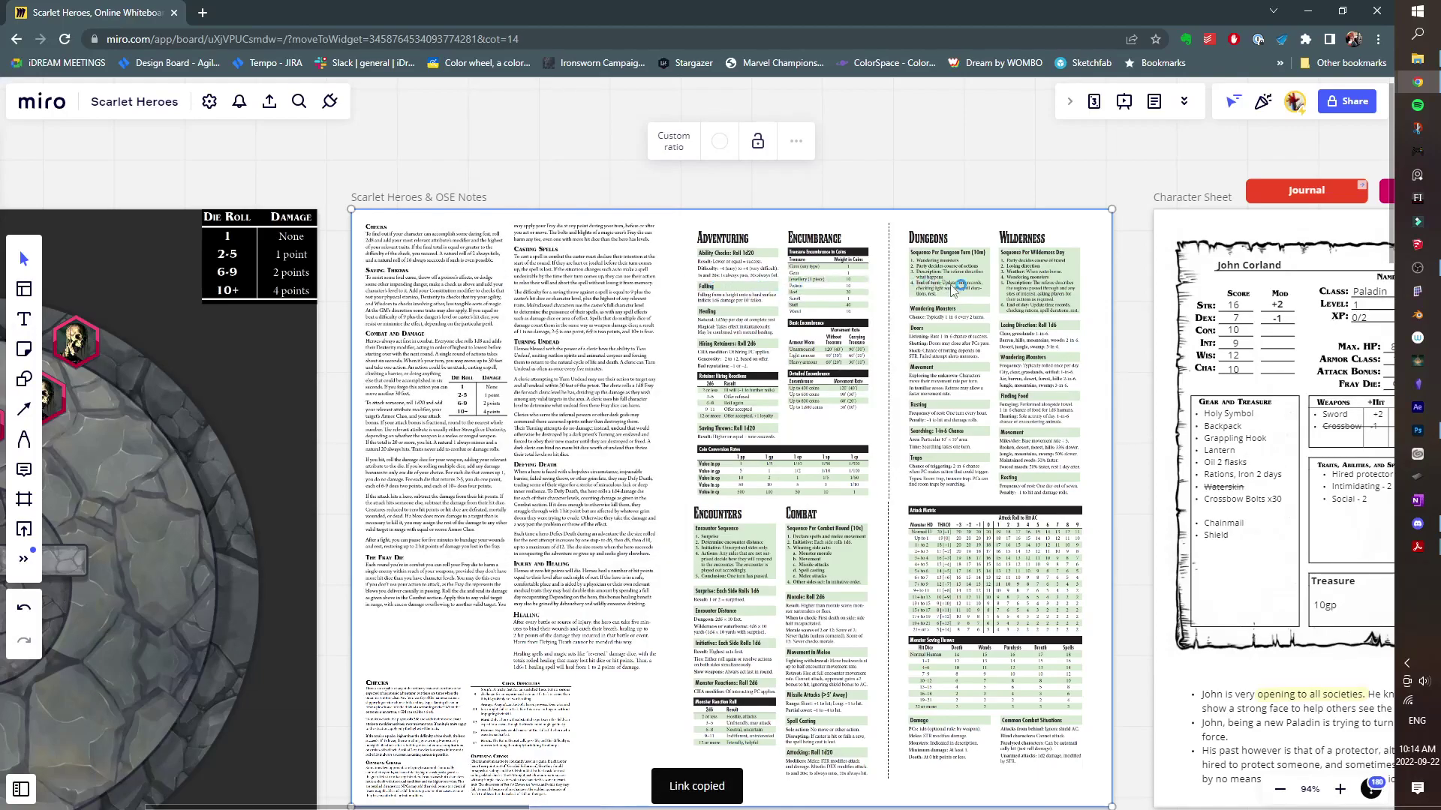
Link the blue asdasdasdasd rectangle above the Character Sheet to the copied frame link.
left_click_drag(951, 290, 150, 376)
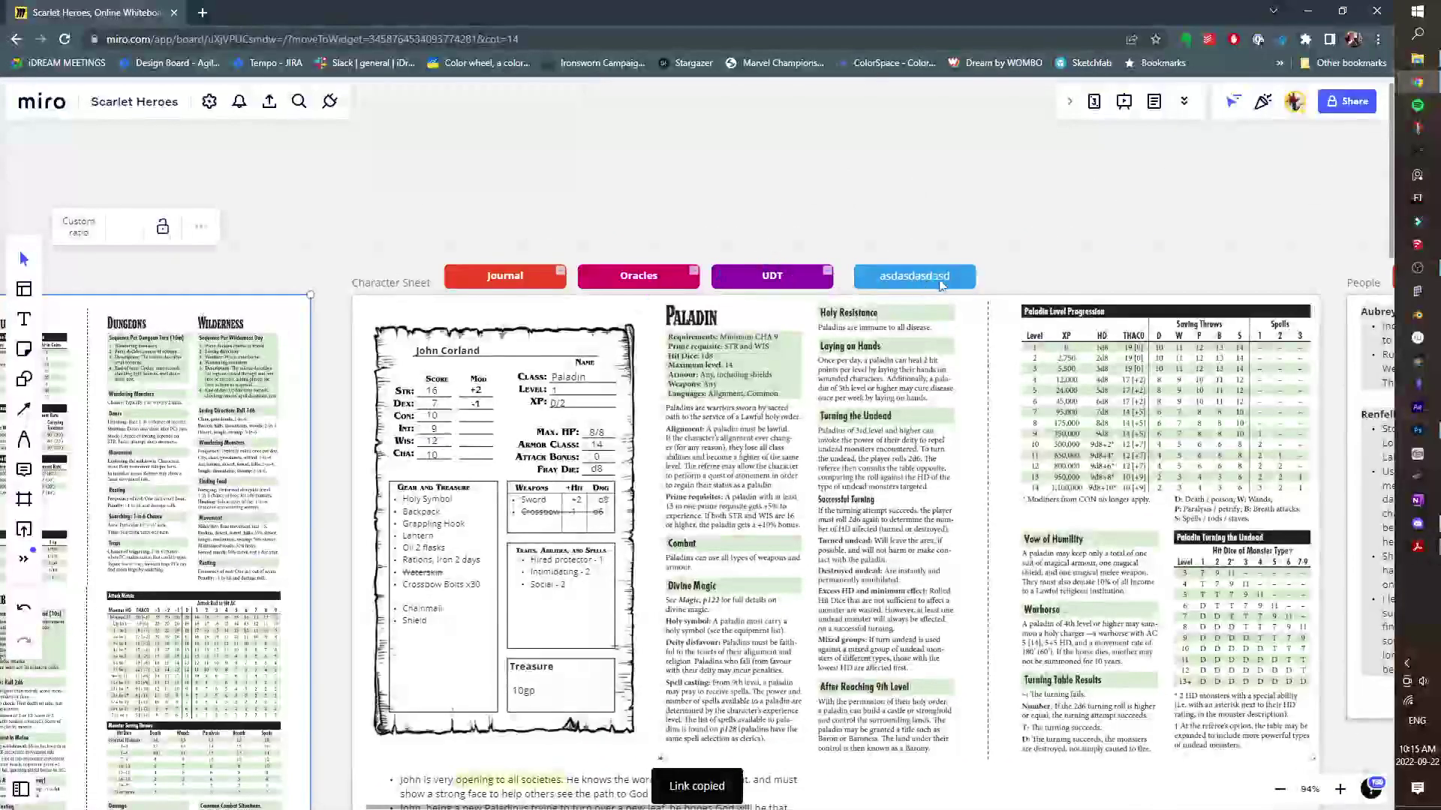
left_click(967, 283)
right_click(966, 283)
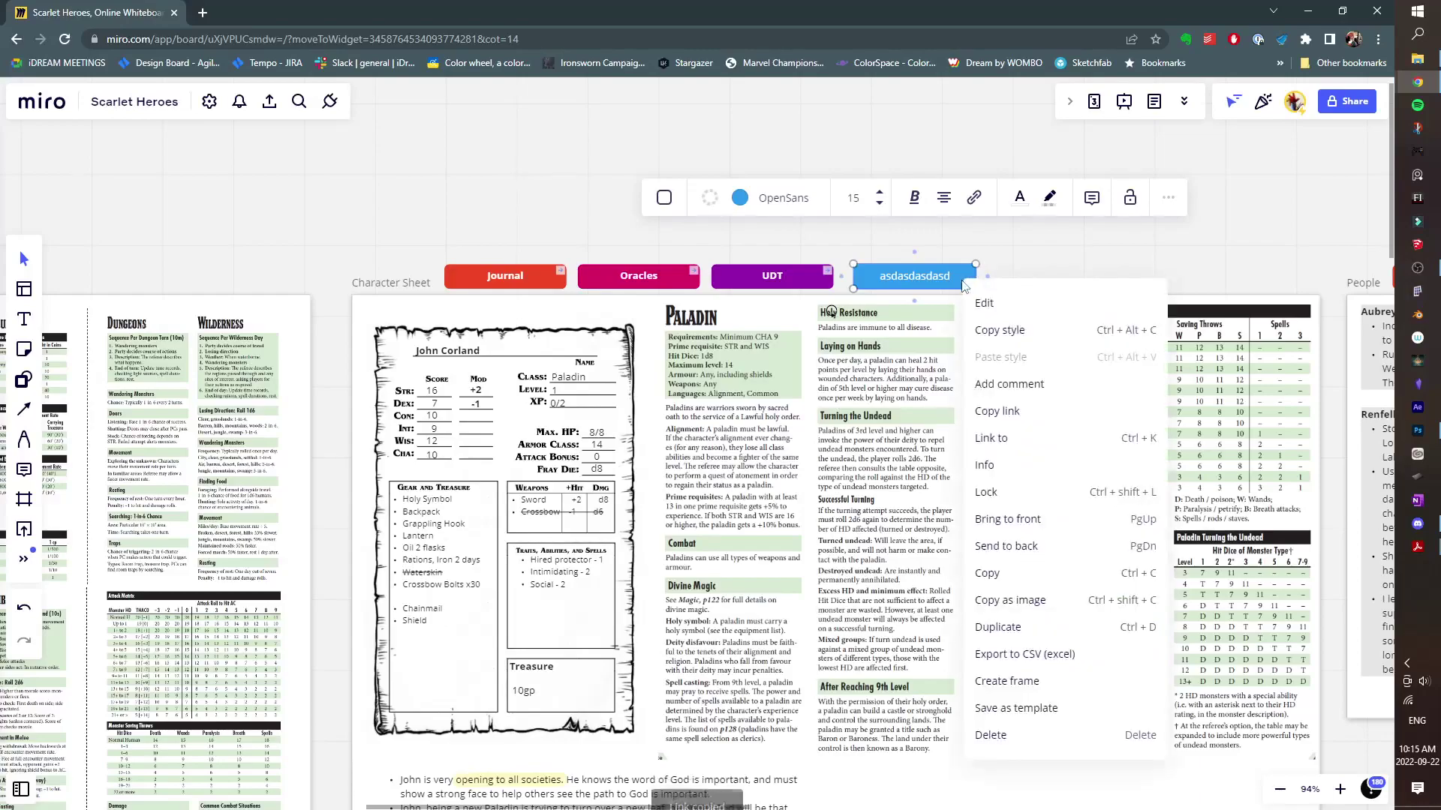
left_click(987, 441)
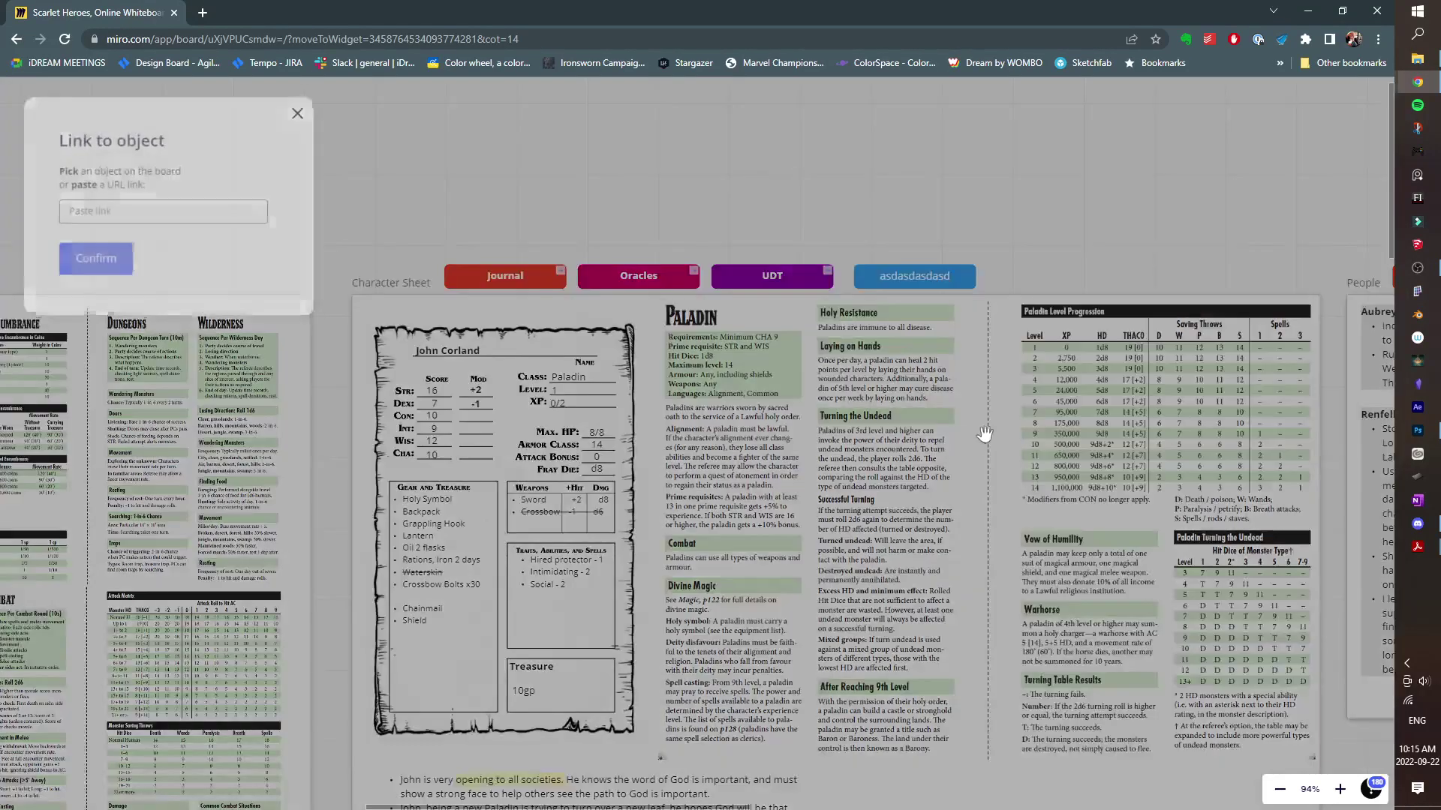
key("ctrl+v")
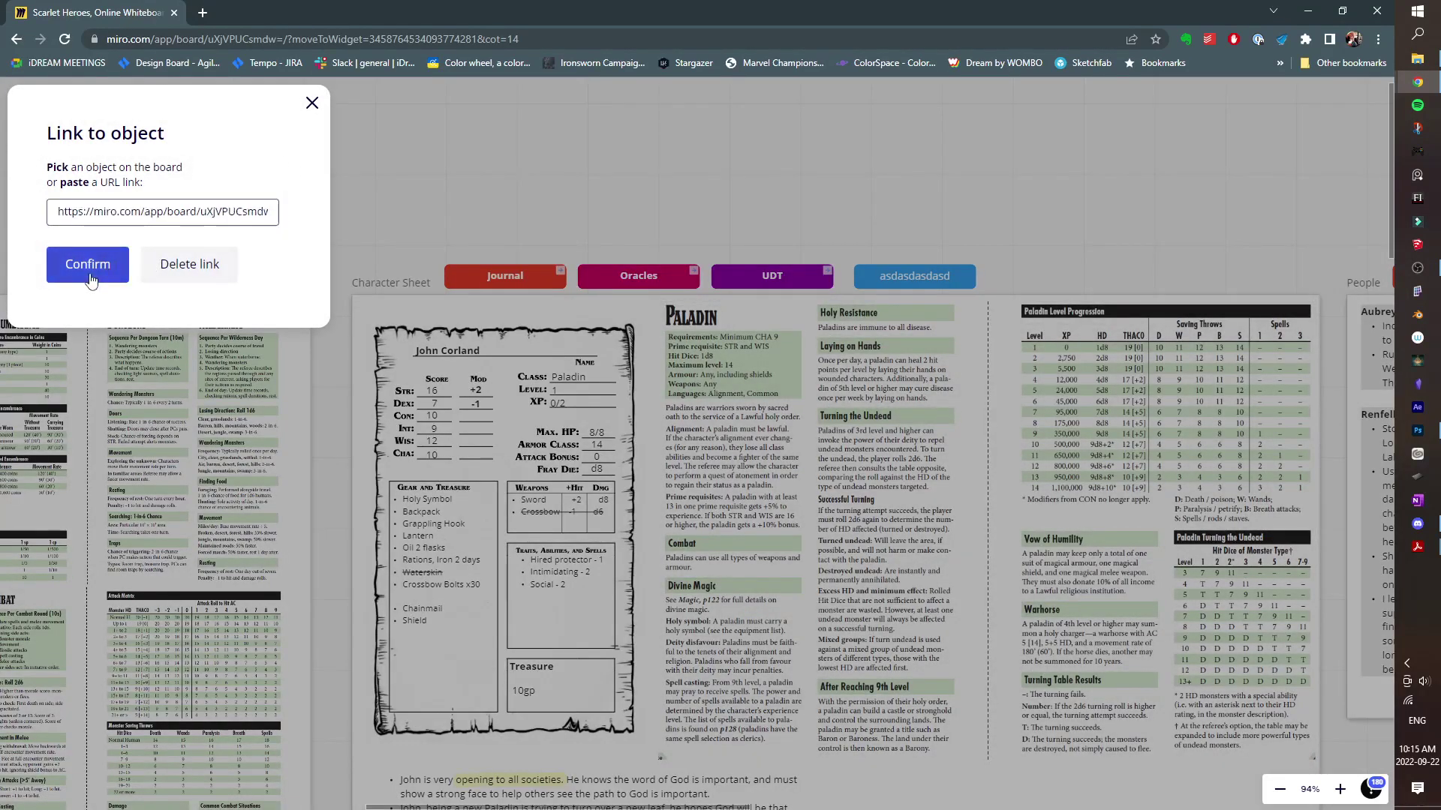
left_click(113, 267)
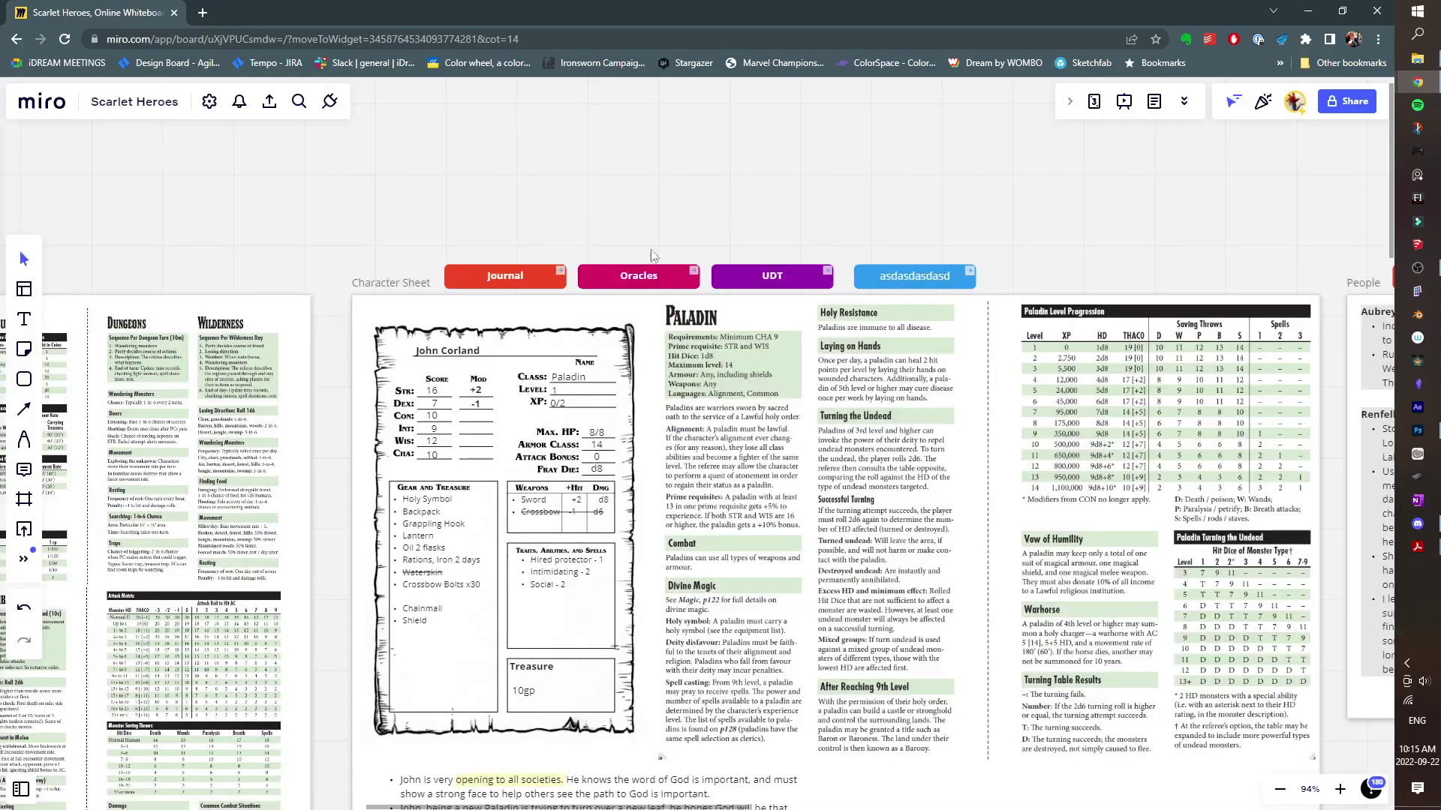
Test the link on the blue asdasdasdasd rectangle, and delete that rectangle from above the Character Sheet.
left_click(969, 271)
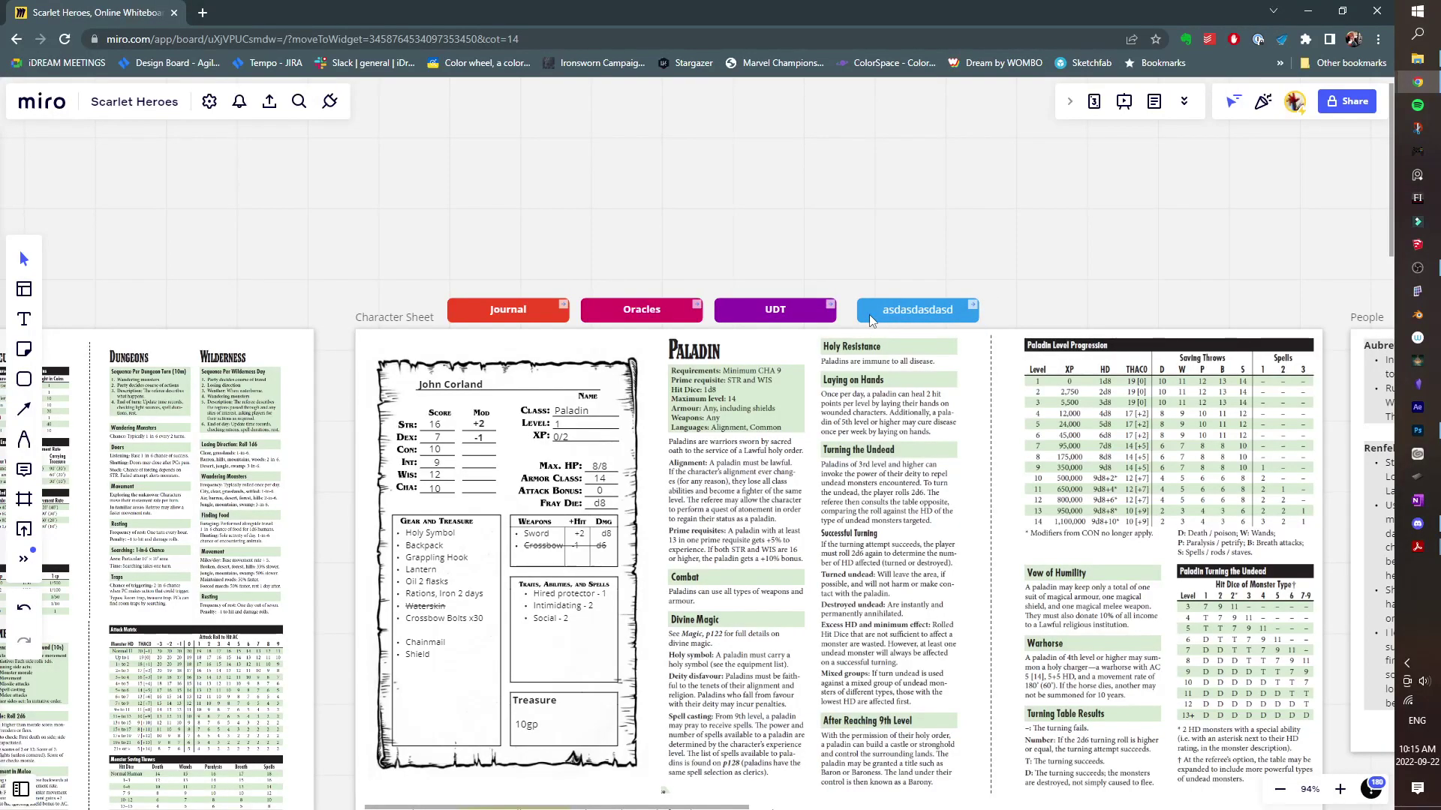
left_click(901, 310)
key("Delete")
Draw a wide, empty custom frame in the blank area above the Character Sheet and delete it.
left_click(24, 499)
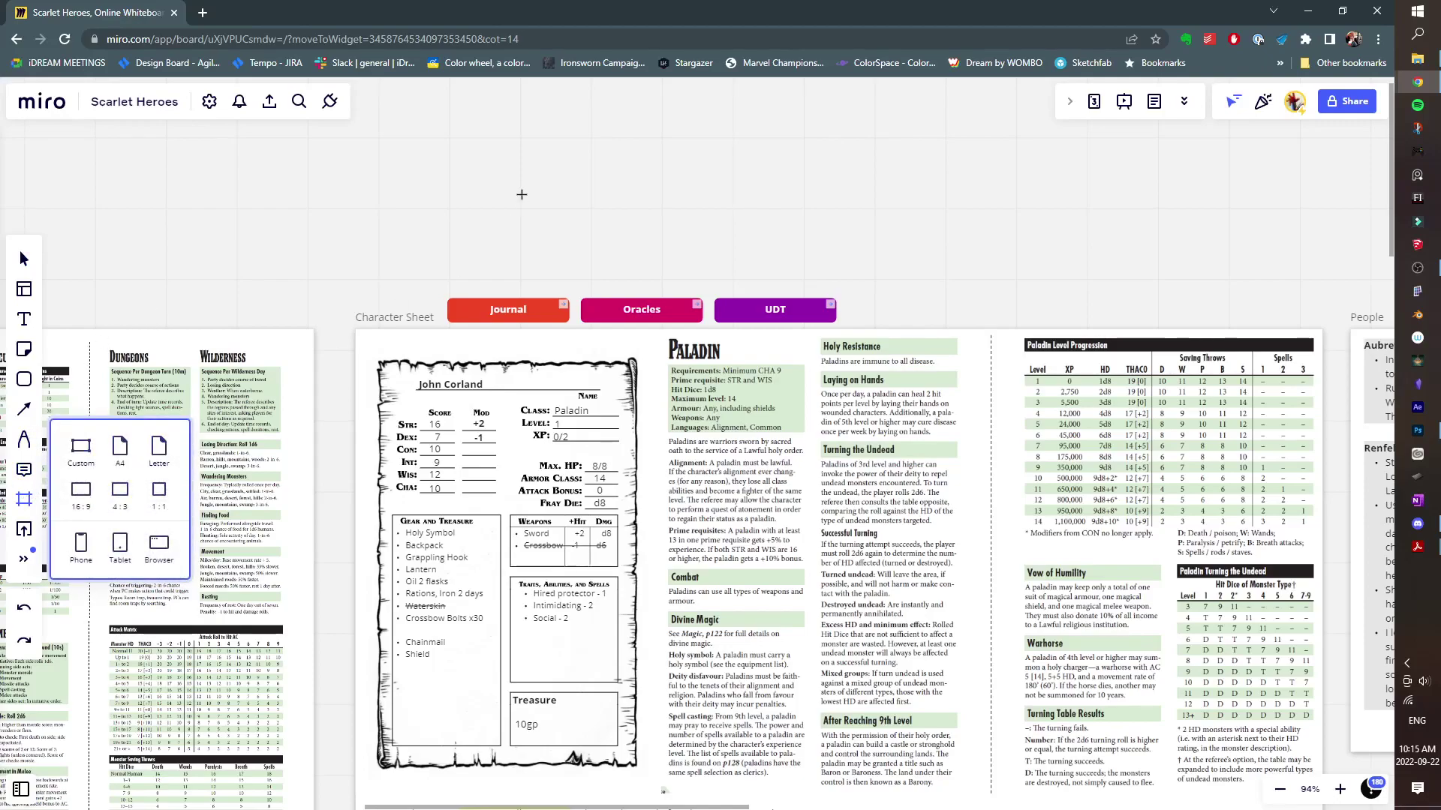
left_click_drag(521, 192, 602, 393)
mouse_move(427, 206)
left_mouse_down()
mouse_move(823, 353)
mouse_move(901, 361)
left_mouse_up()
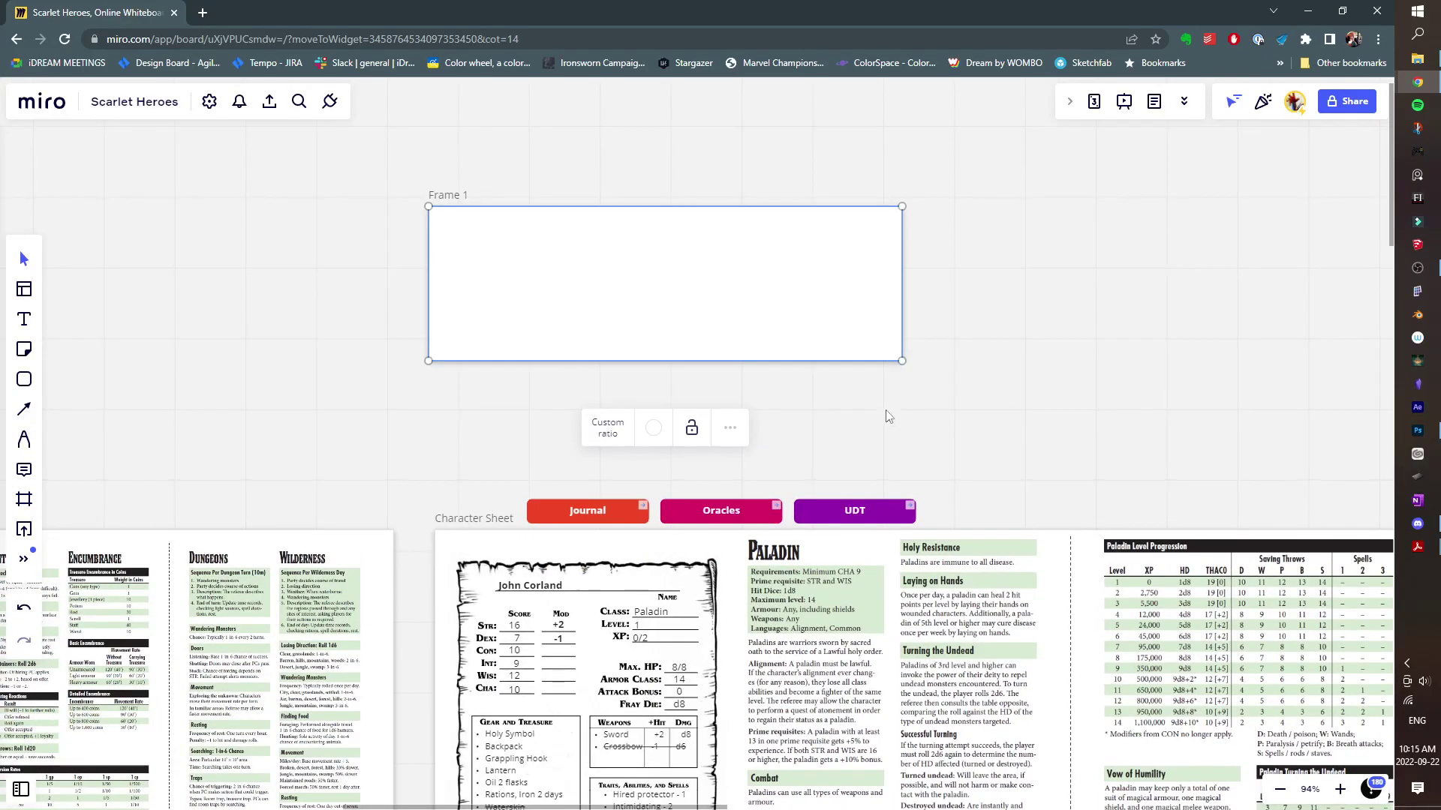
left_click(380, 421)
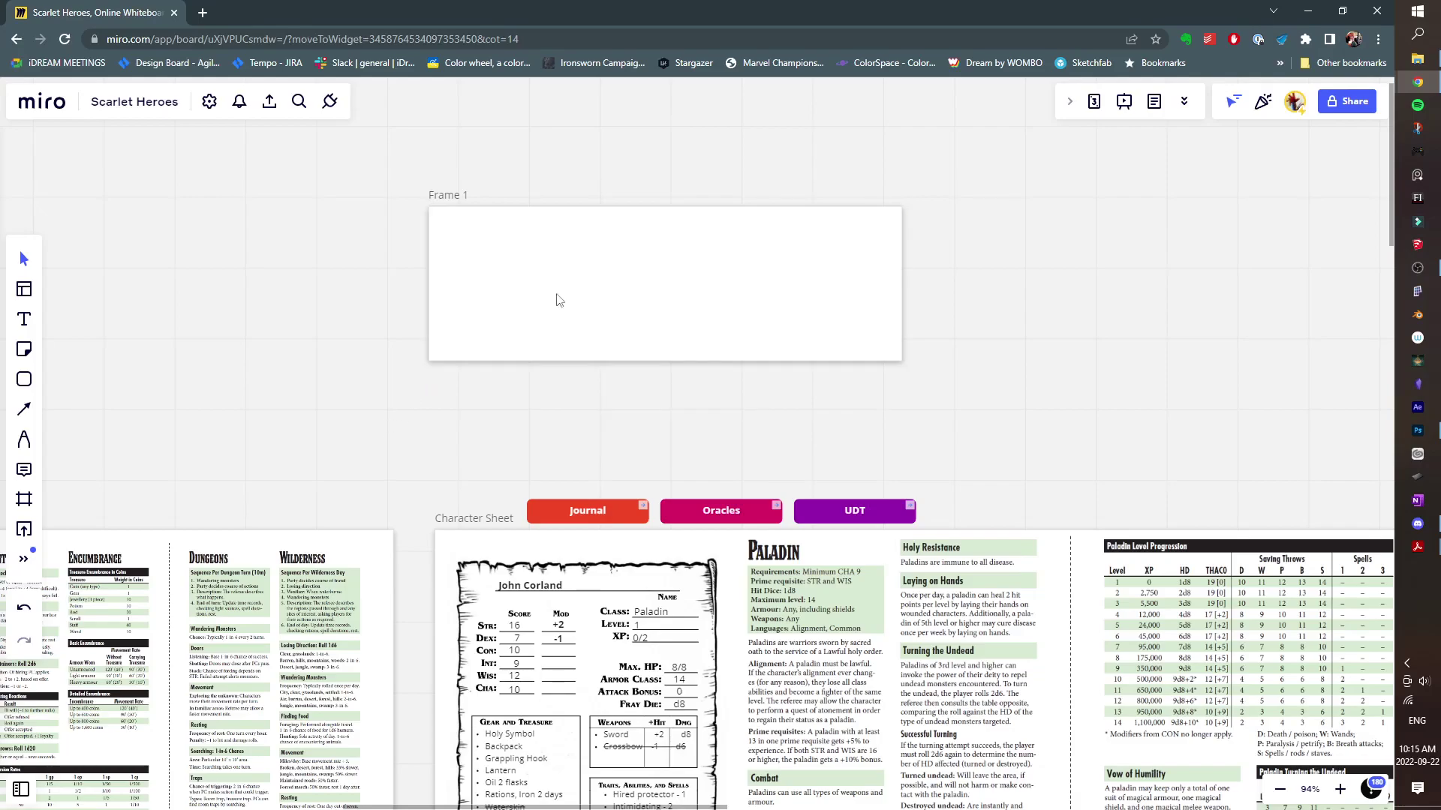
left_click(458, 200)
key("Delete")
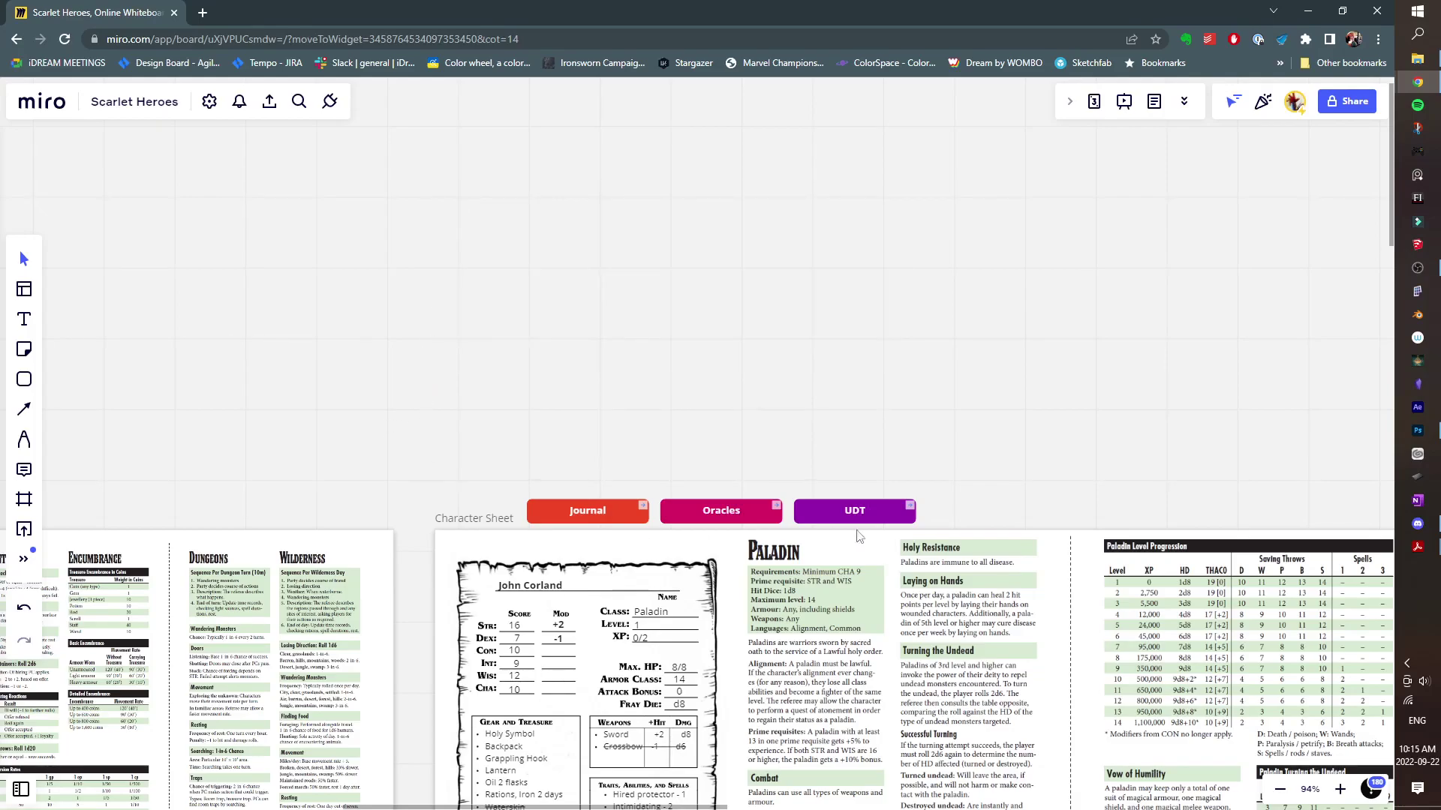
Follow the link to the UDT frame and look over the map together with the Mythic & Oracles frame below it.
left_click(904, 514)
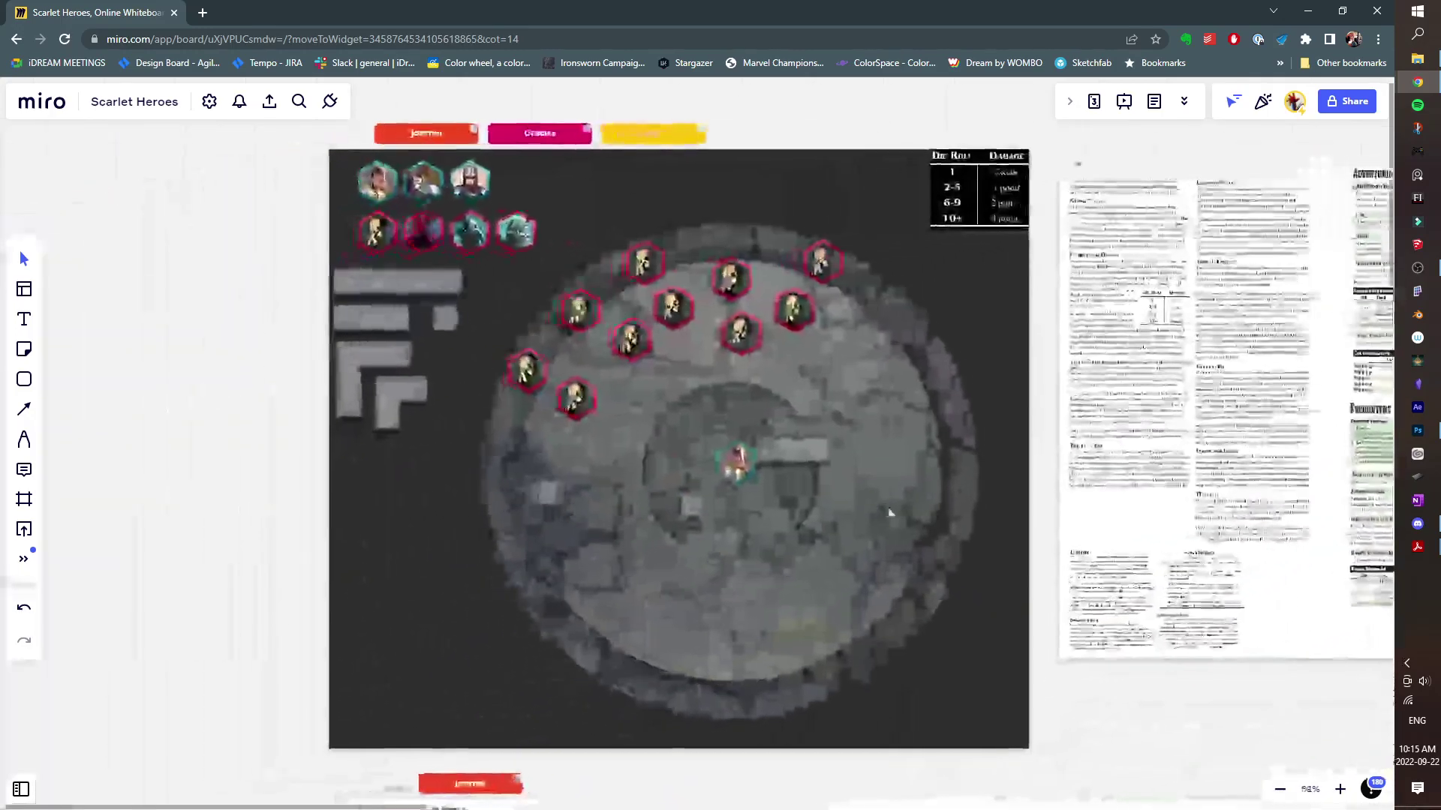
scroll(1010, 531, "down", 3)
left_click_drag(1010, 531, 651, 227)
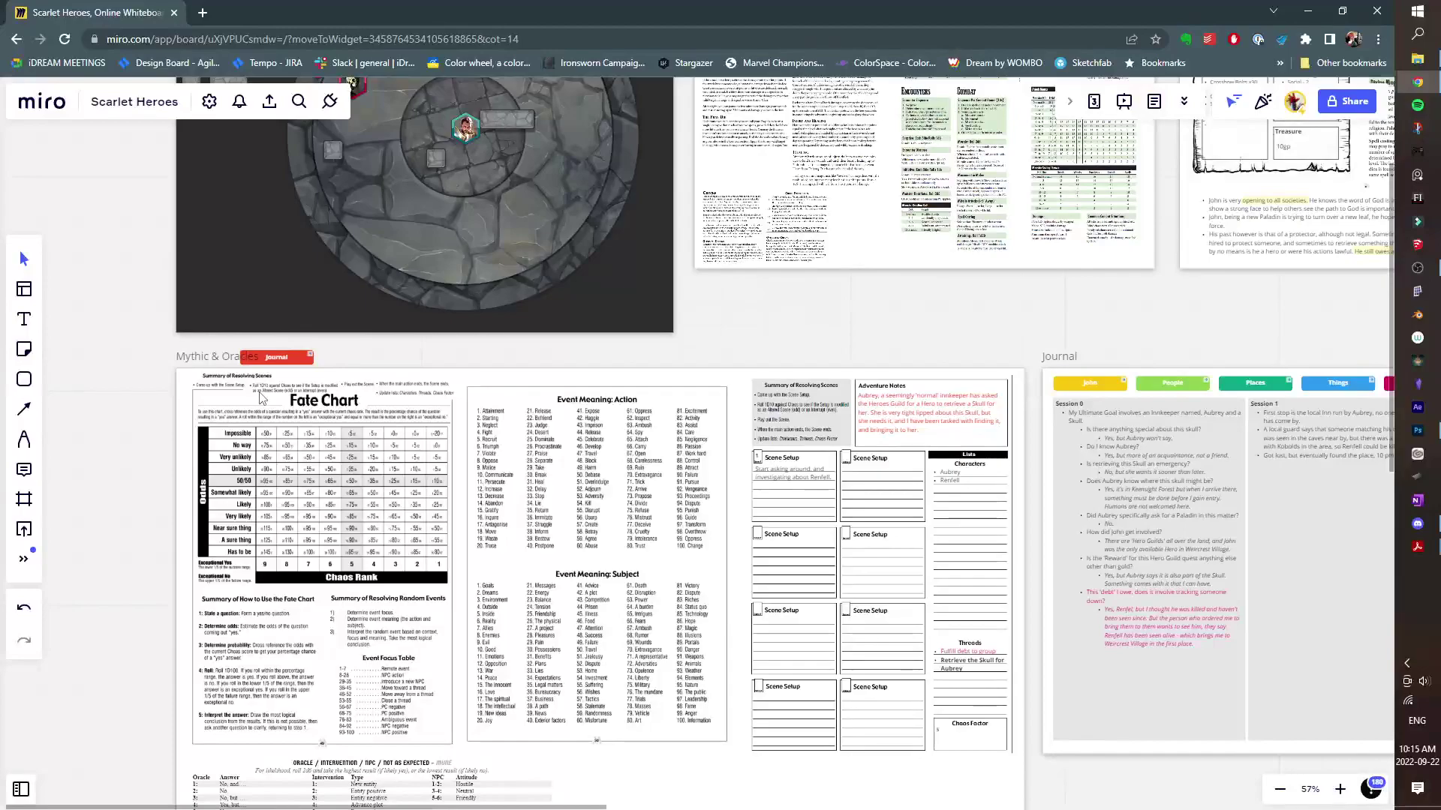
left_click_drag(293, 394, 298, 553)
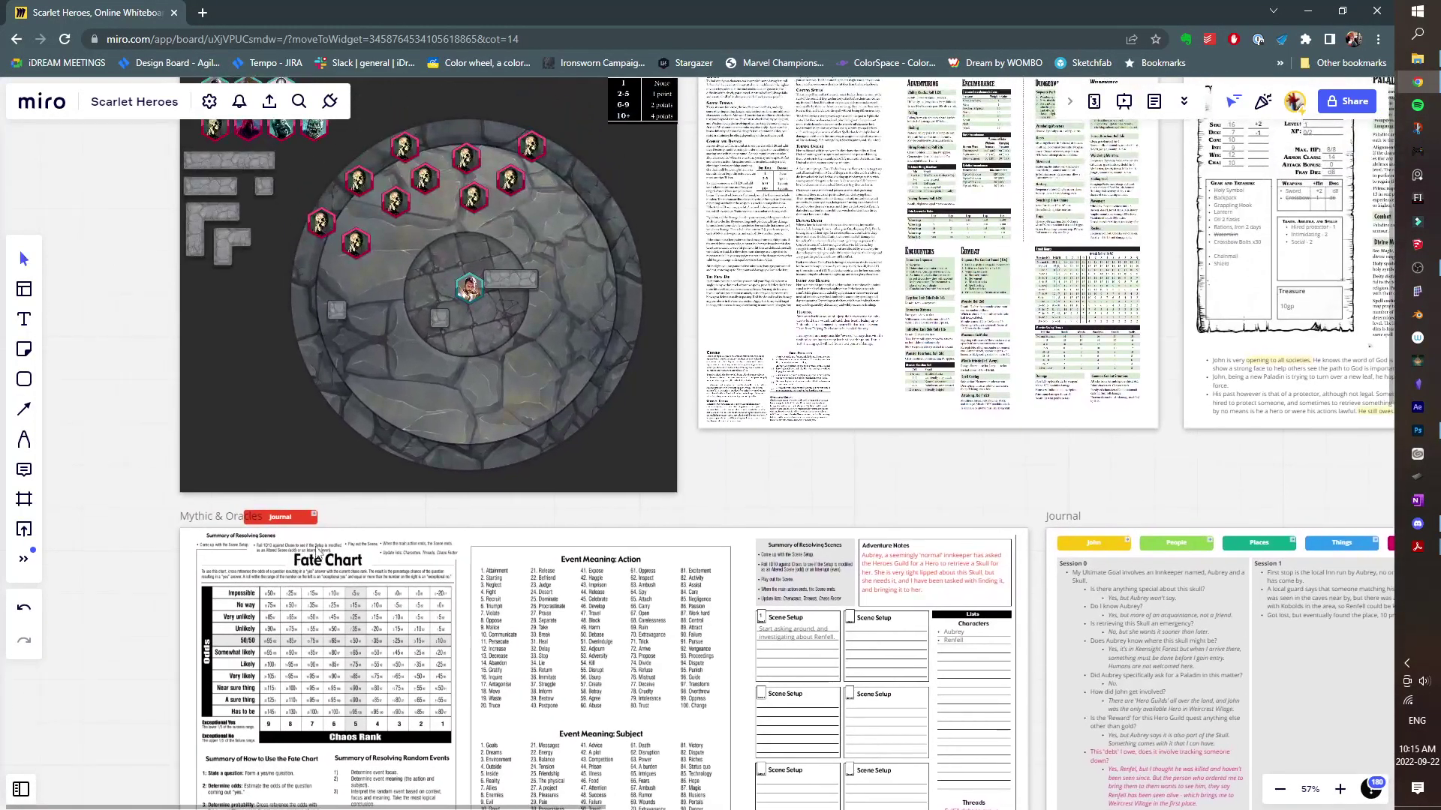
Make a short freehand pen stroke on the round stone map in the UDT frame and undo it.
left_click(24, 439)
mouse_move(416, 286)
left_mouse_down()
mouse_move(469, 246)
mouse_move(562, 273)
mouse_move(436, 306)
left_mouse_up()
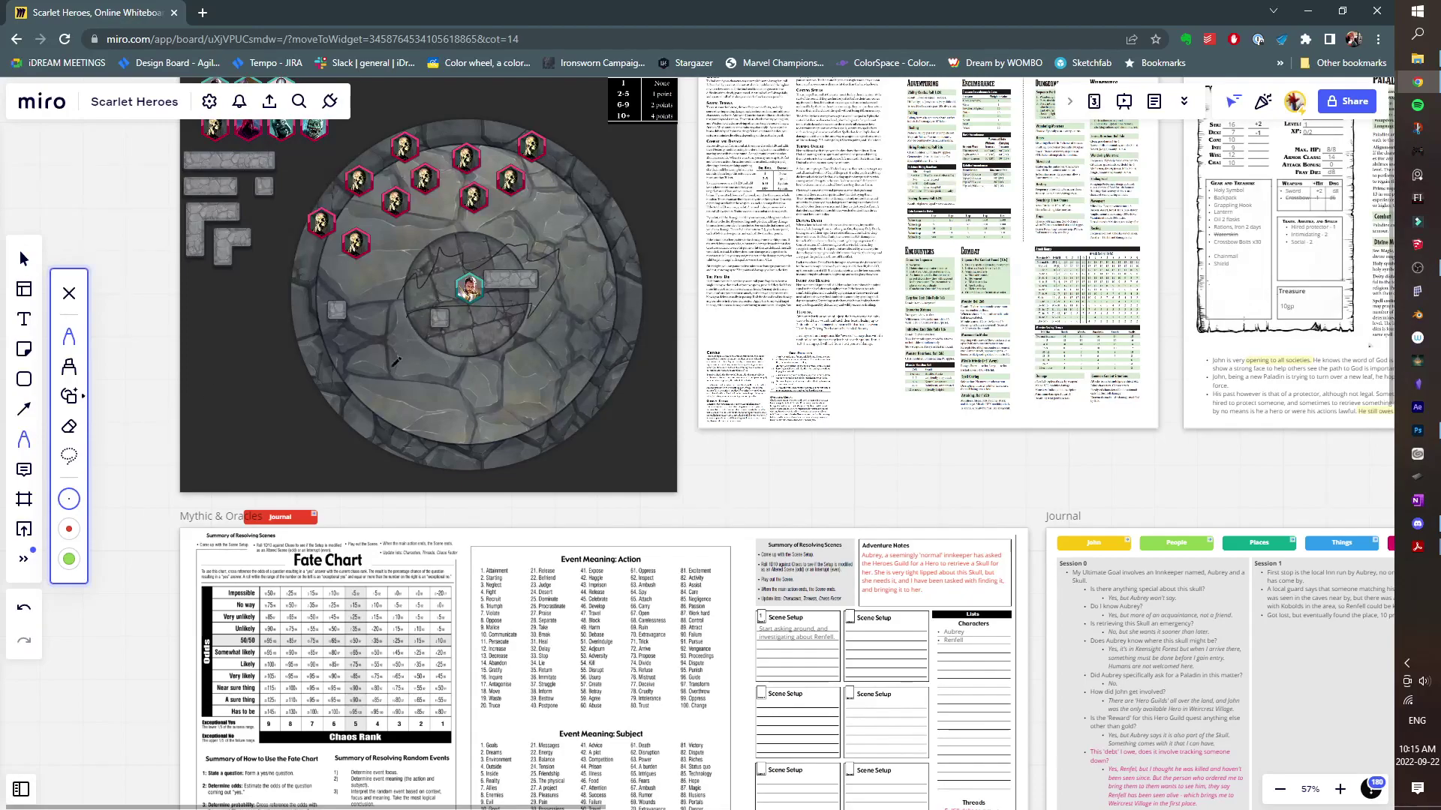
key("ctrl+z")
key("Escape")
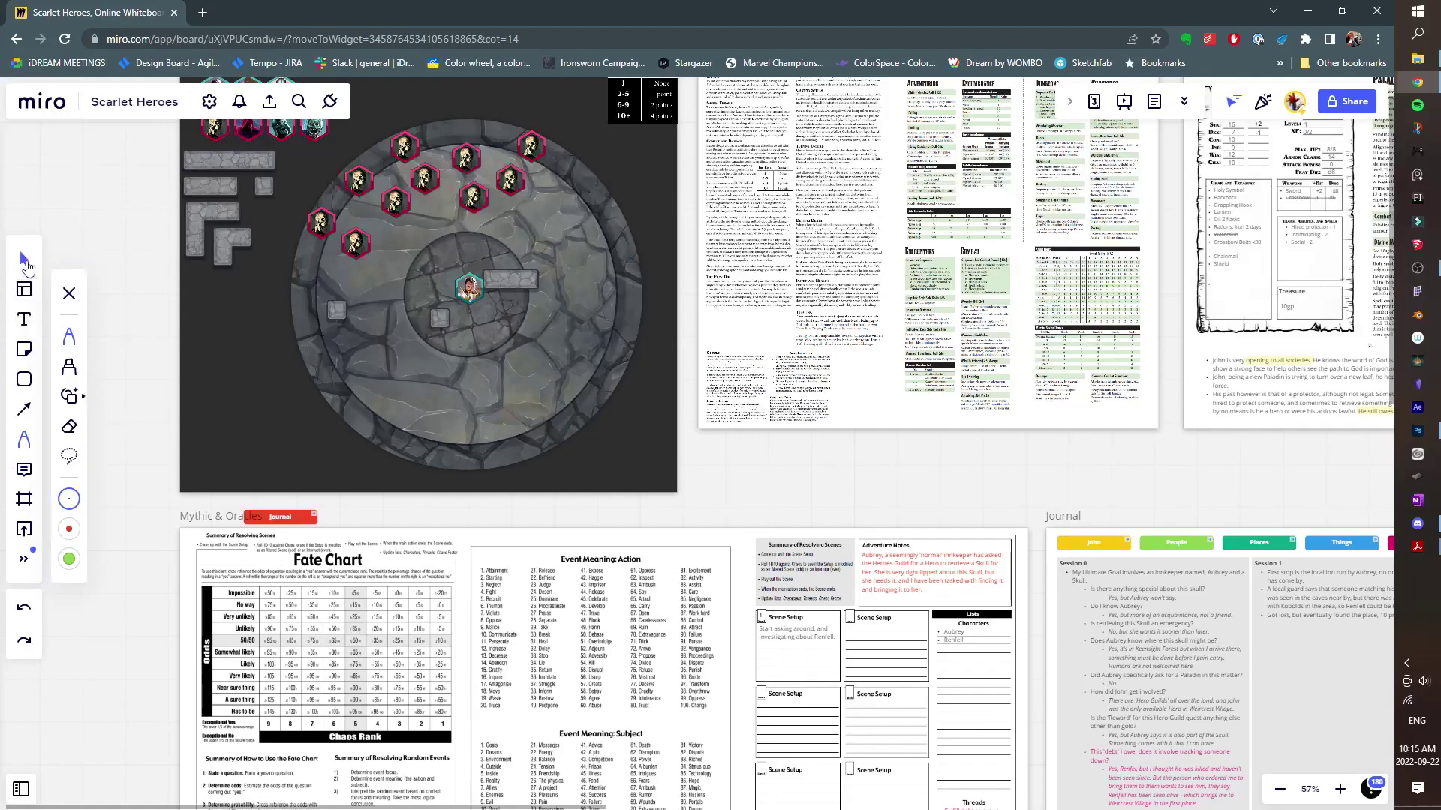
Examine the UDT map's die roll and damage table together with the Combat and Damage rules in the Scarlet Heroes & OSE Notes frame.
left_click_drag(148, 271, 318, 398)
scroll(305, 417, "up", 2)
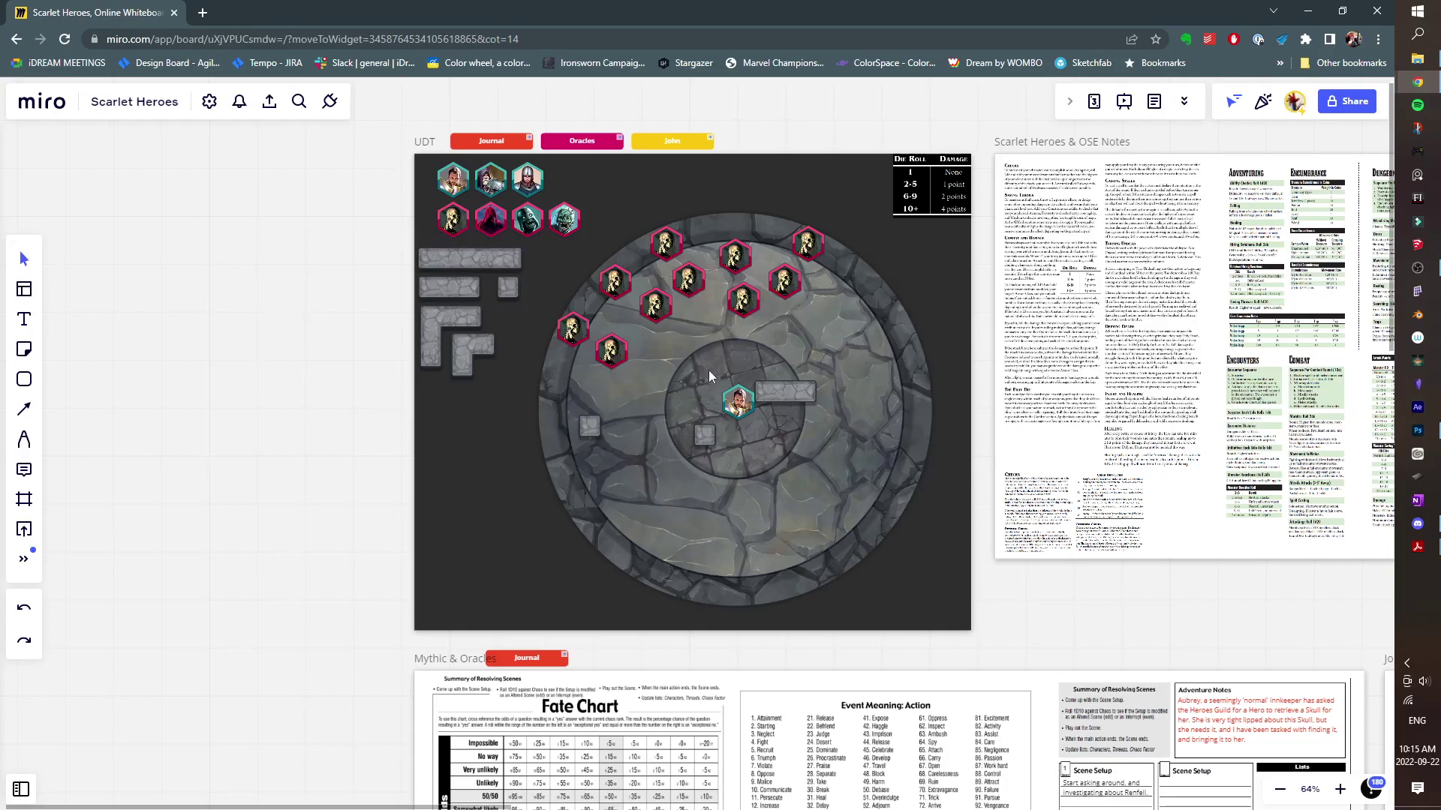
scroll(747, 335, "up", 4)
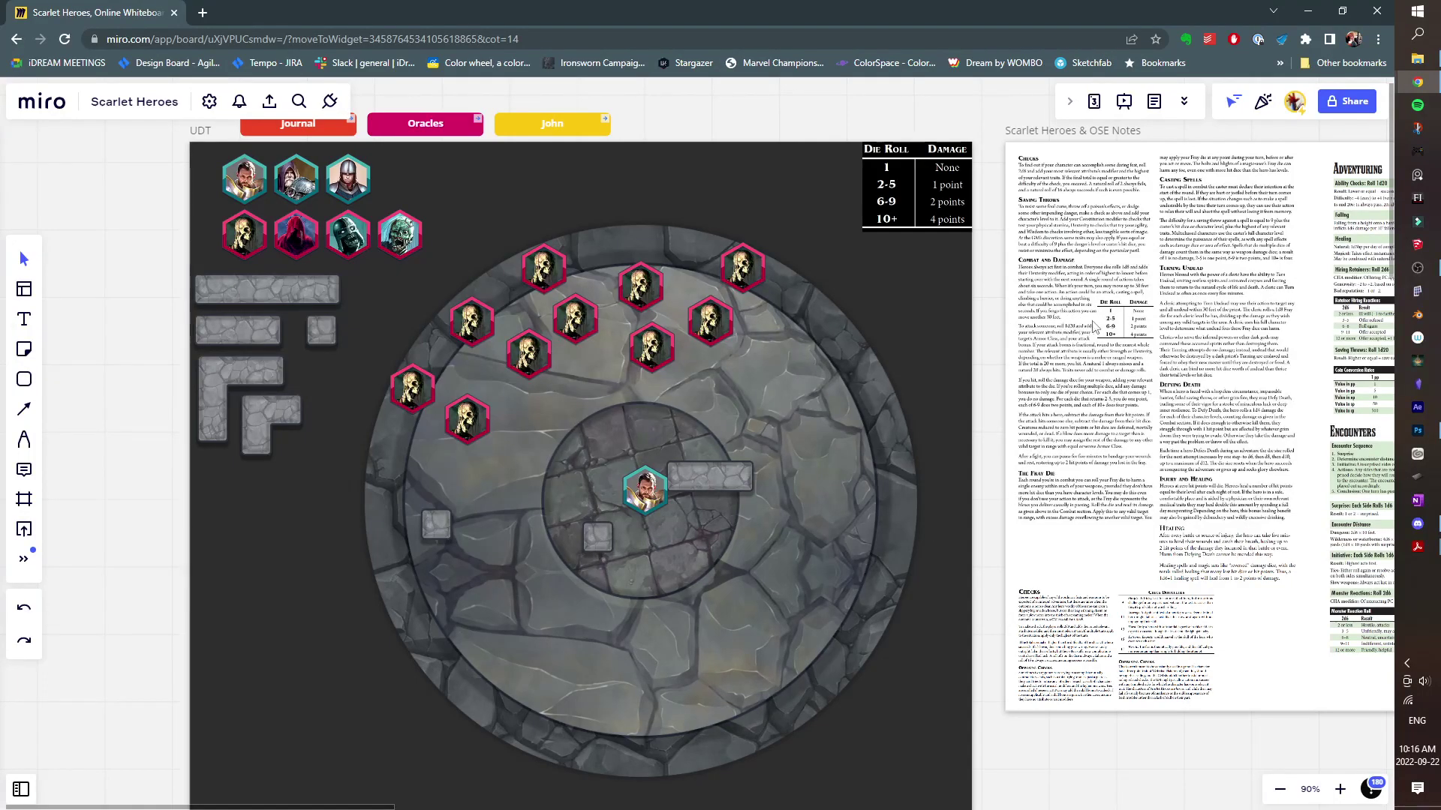
scroll(1126, 328, "up", 5)
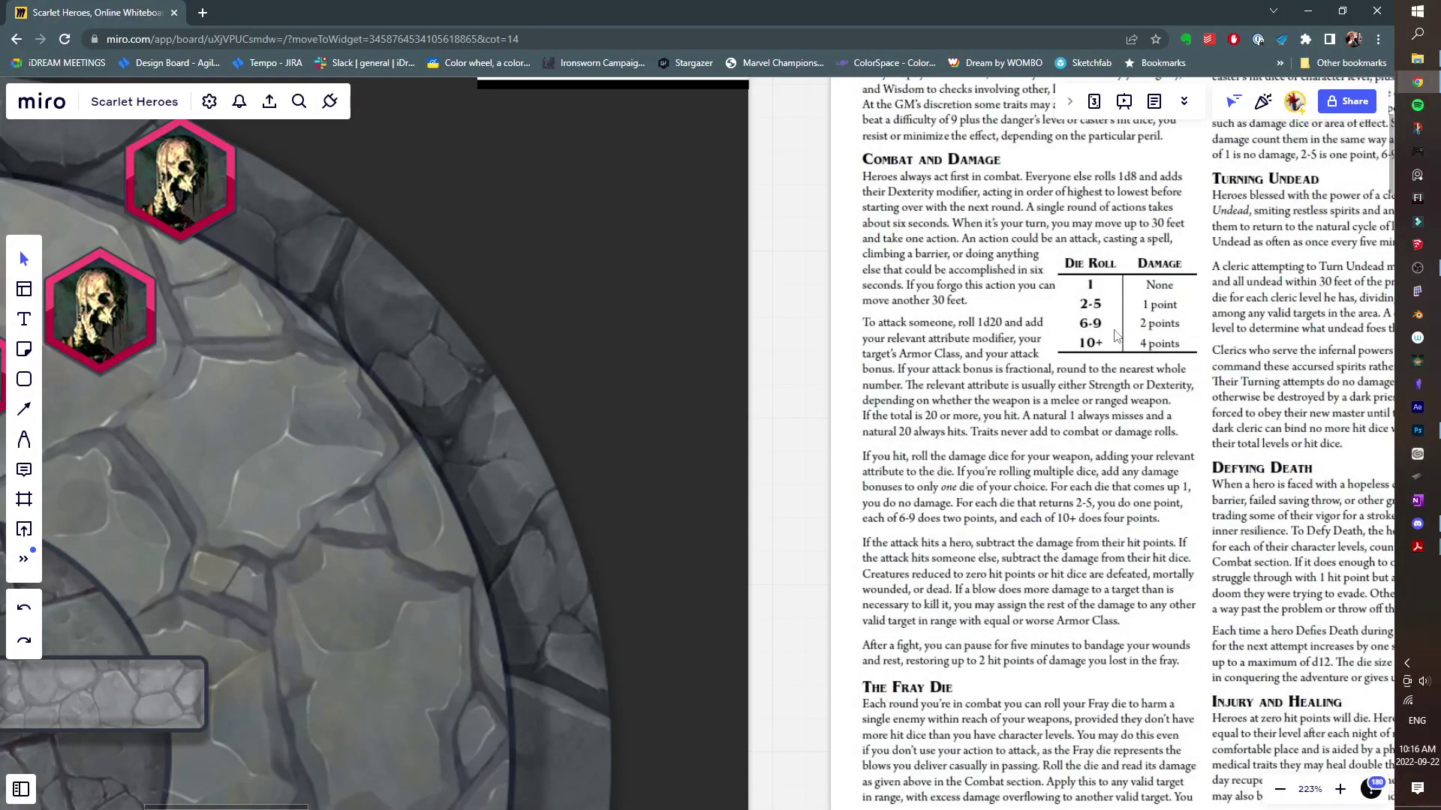
scroll(1115, 336, "down", 5)
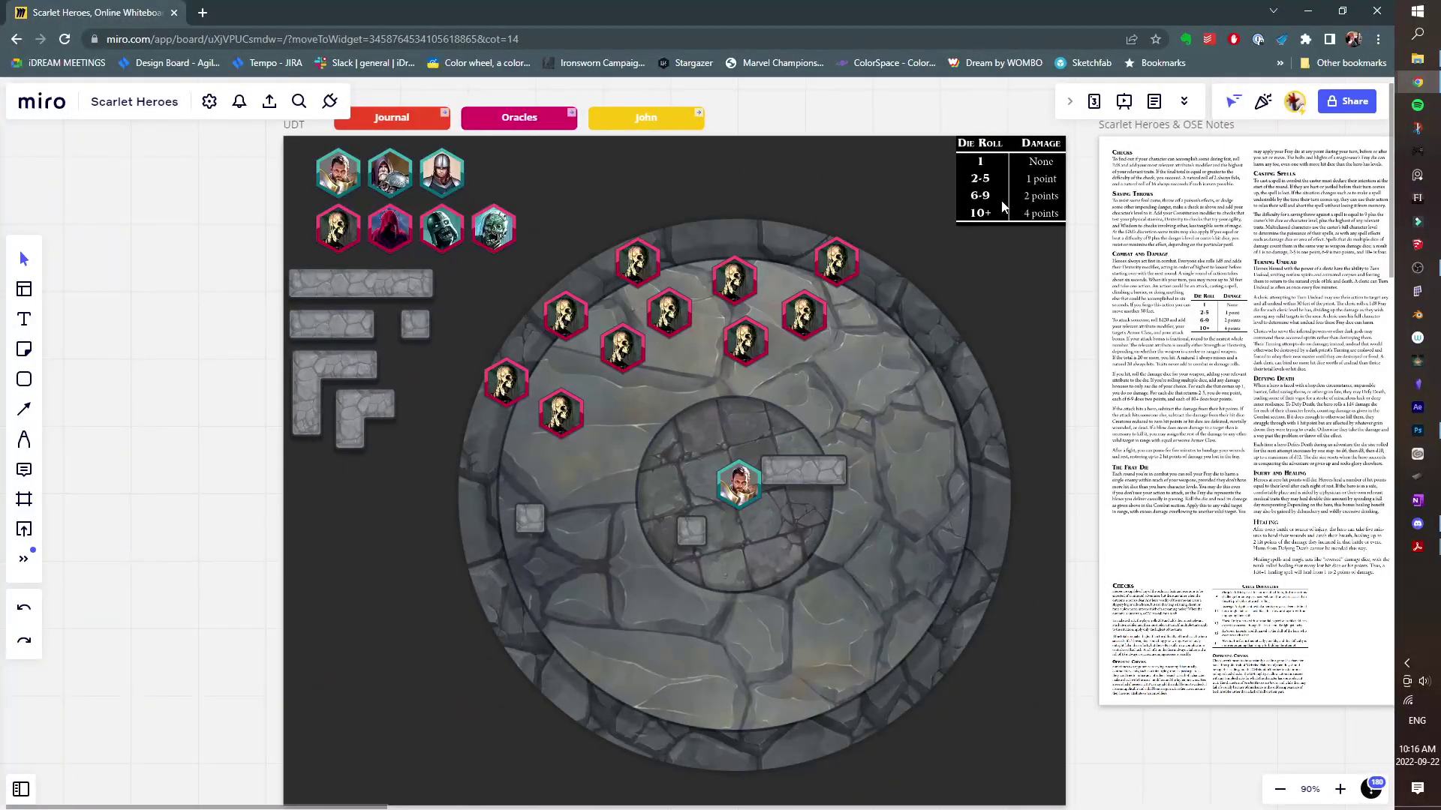
left_click(1001, 201)
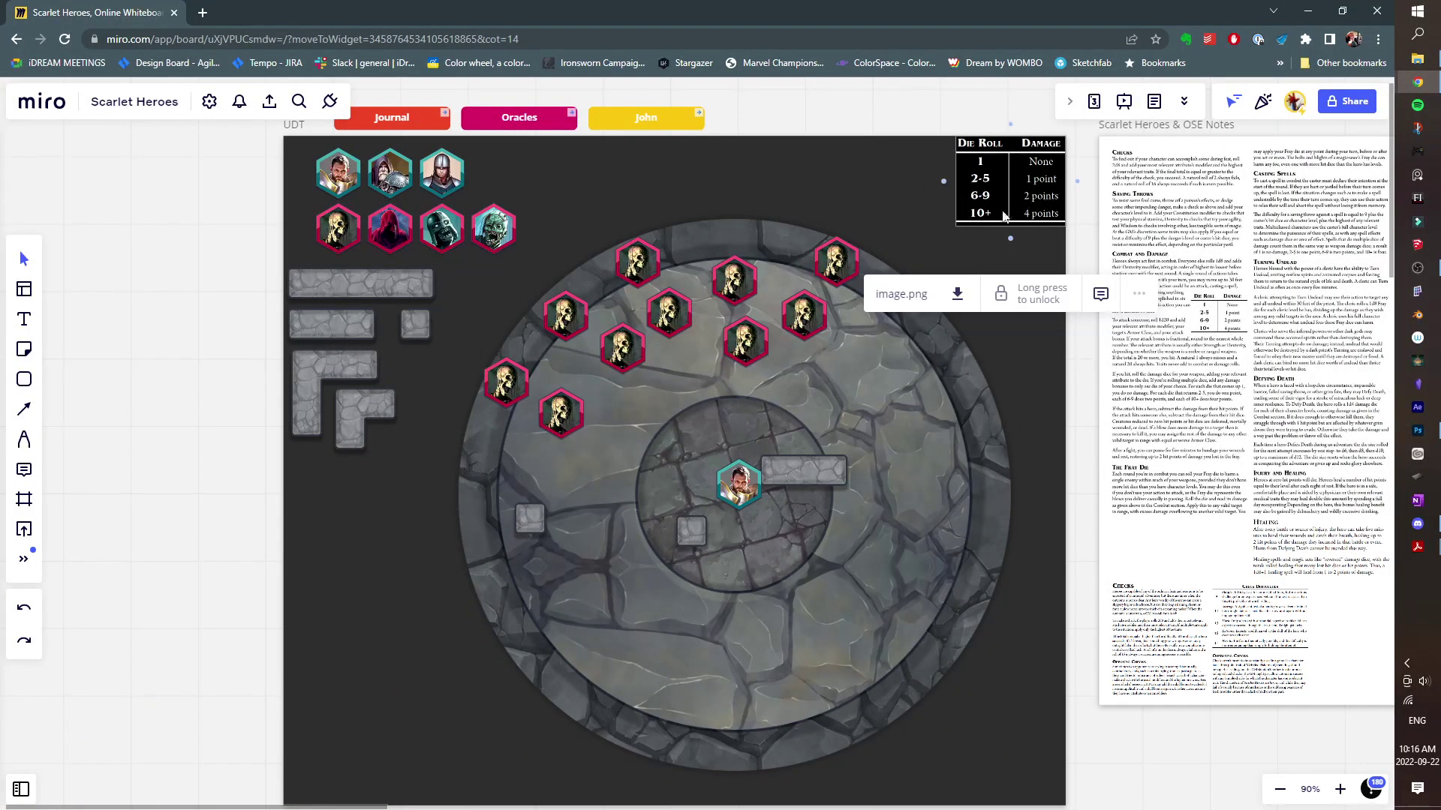
left_click(843, 206)
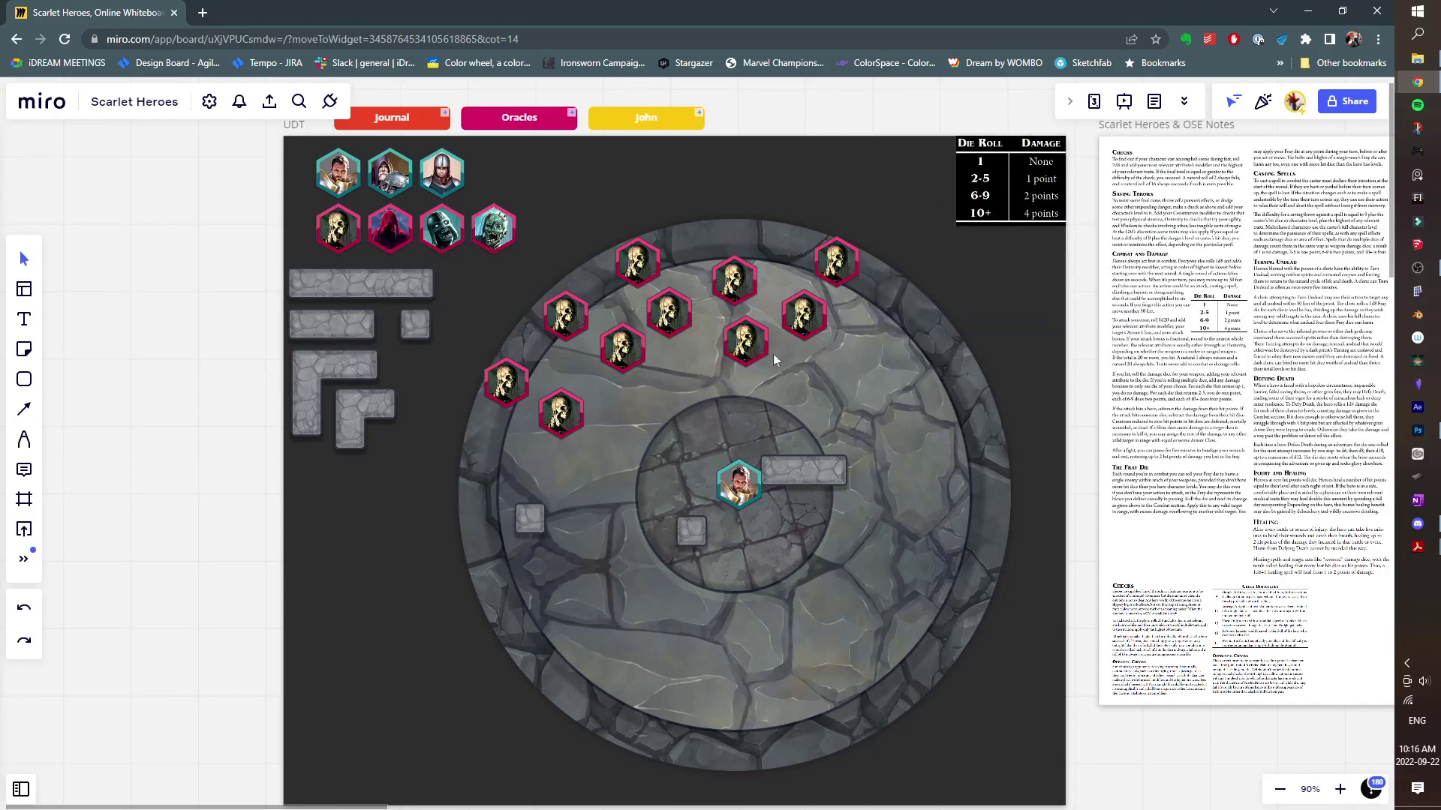
scroll(617, 348, "down", 3)
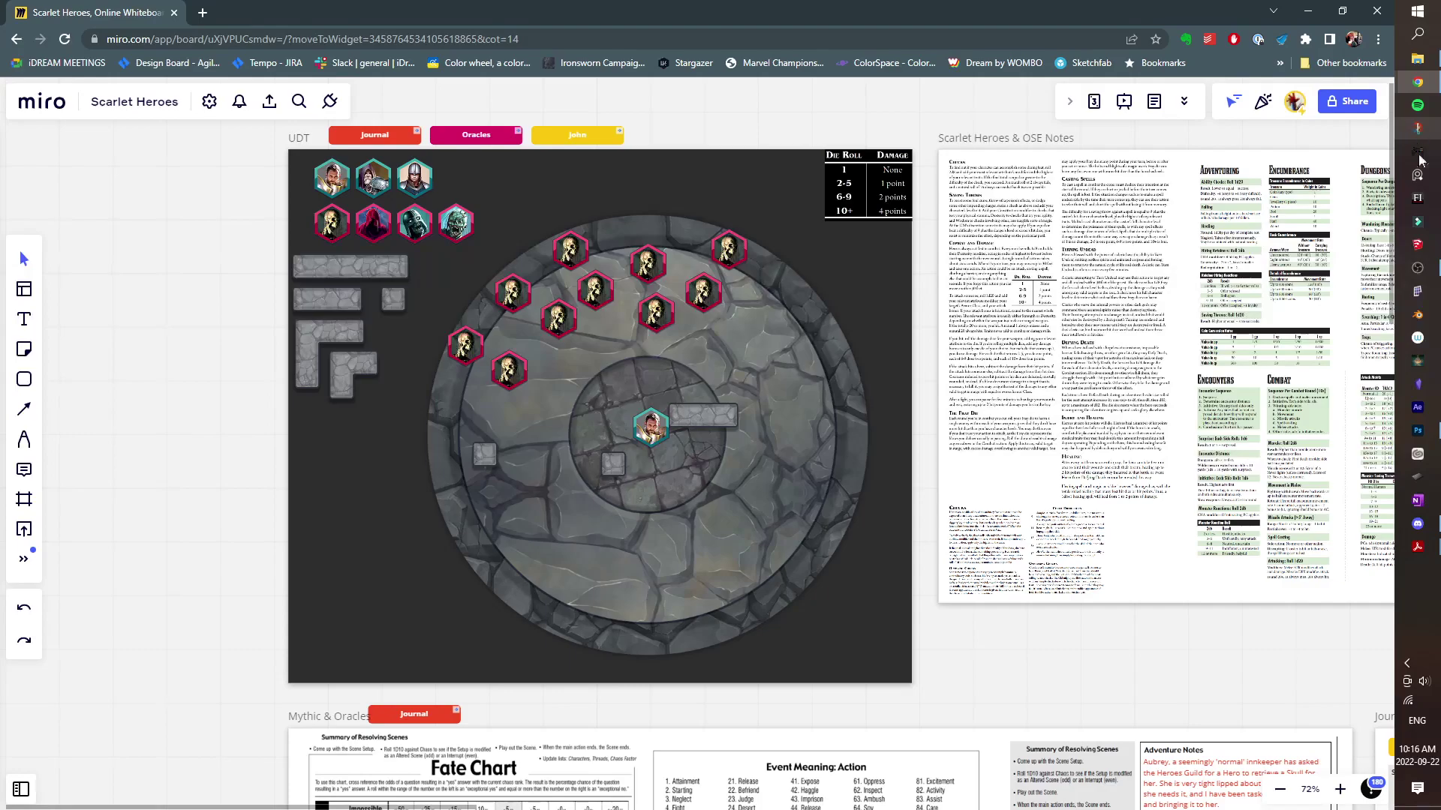
Switch to the Advanced Fantasy Referee's Tome PDF and capture a rectangular snip of the Kobold entry with Snip & Sketch.
mouse_move(1421, 554)
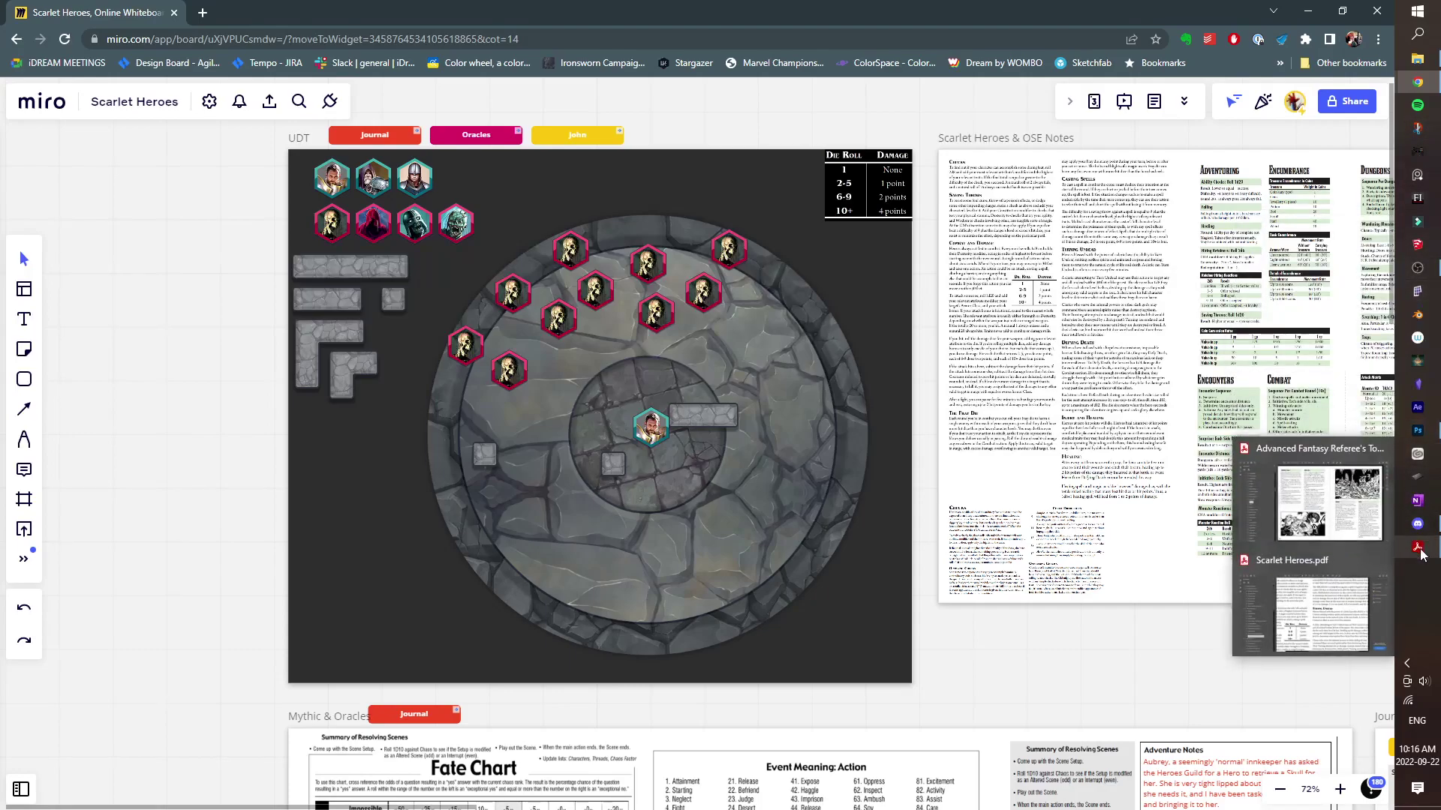
left_click(1328, 501)
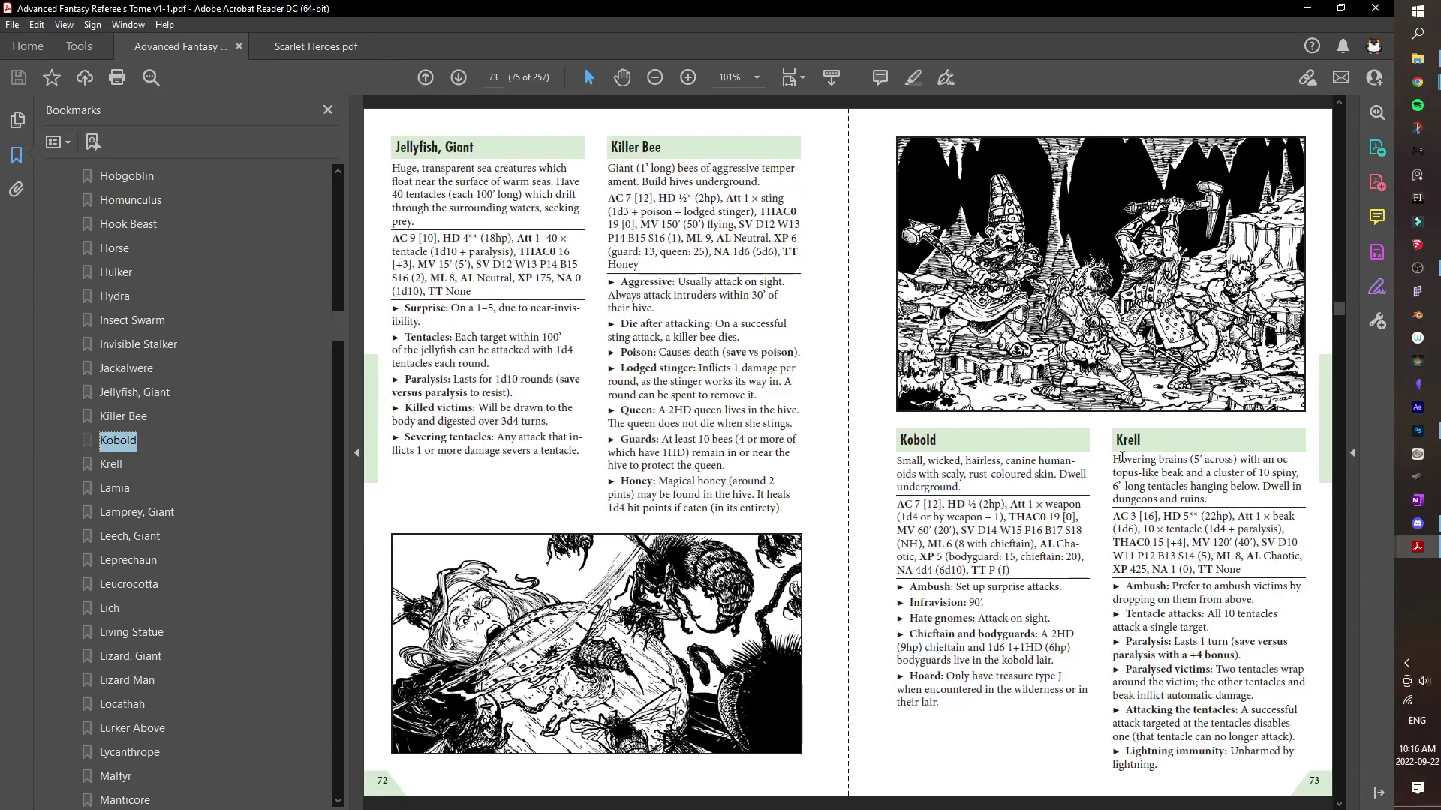
left_click(1418, 133)
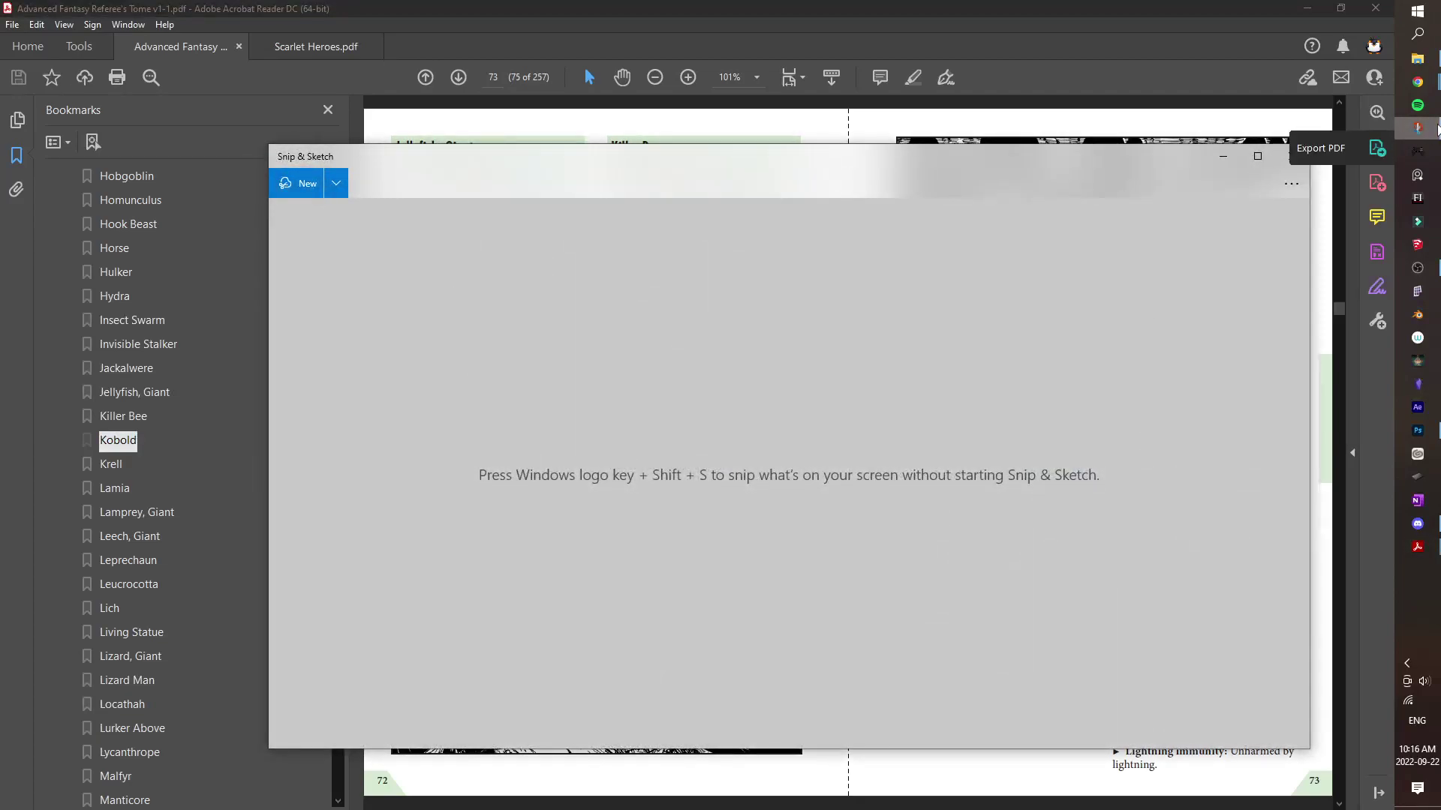
mouse_move(1434, 131)
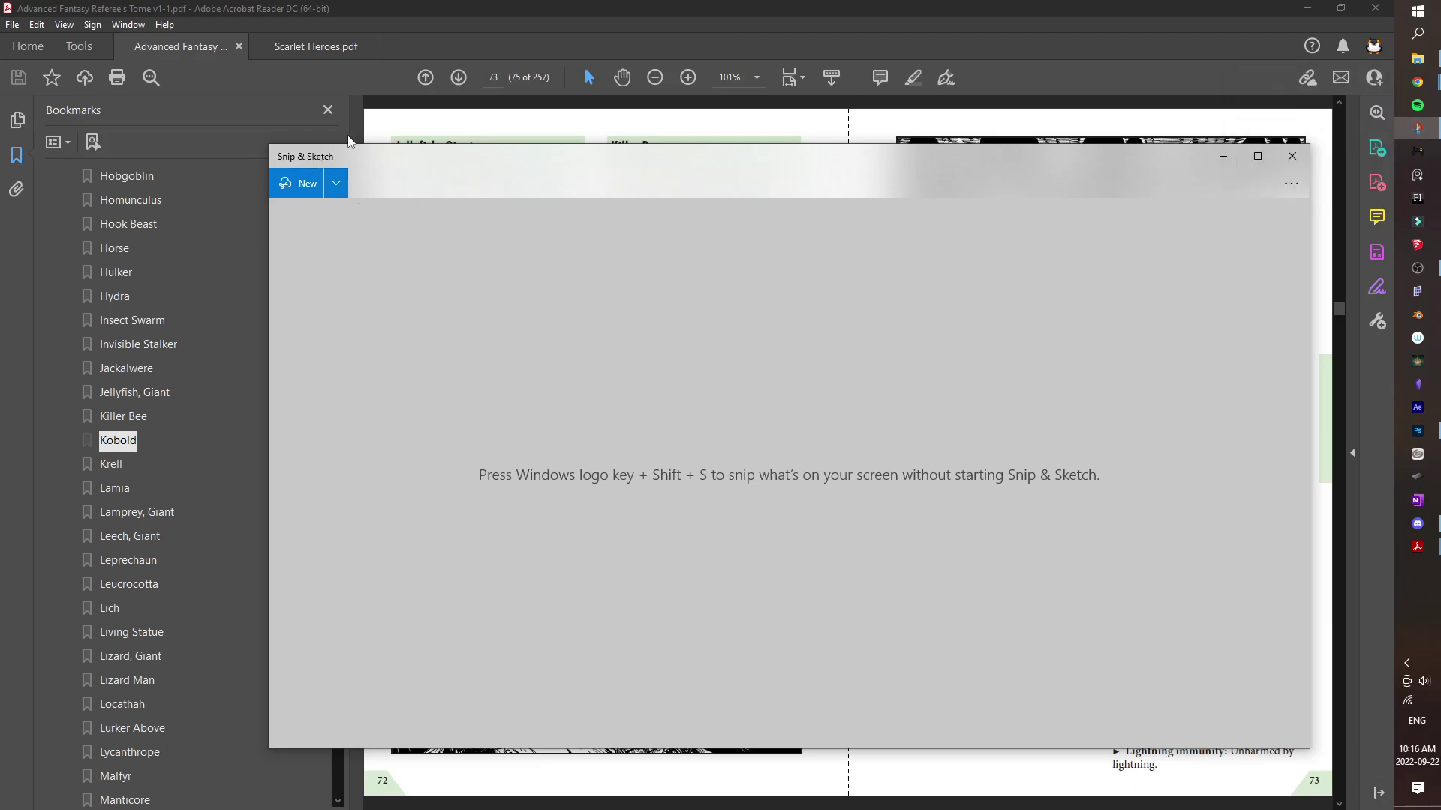
mouse_move(363, 162)
left_mouse_down()
mouse_move(255, 147)
mouse_move(263, 183)
left_mouse_up()
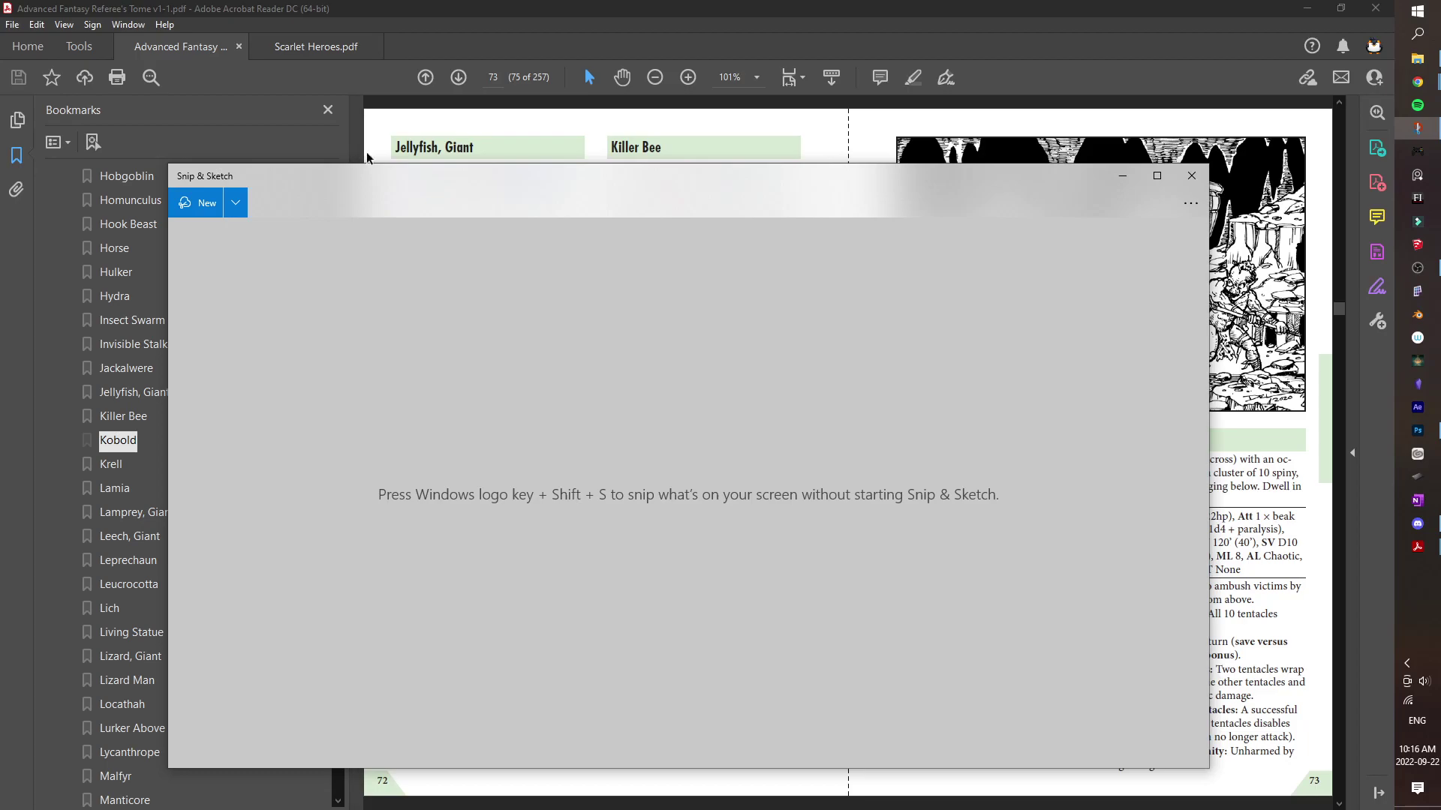
left_click(203, 202)
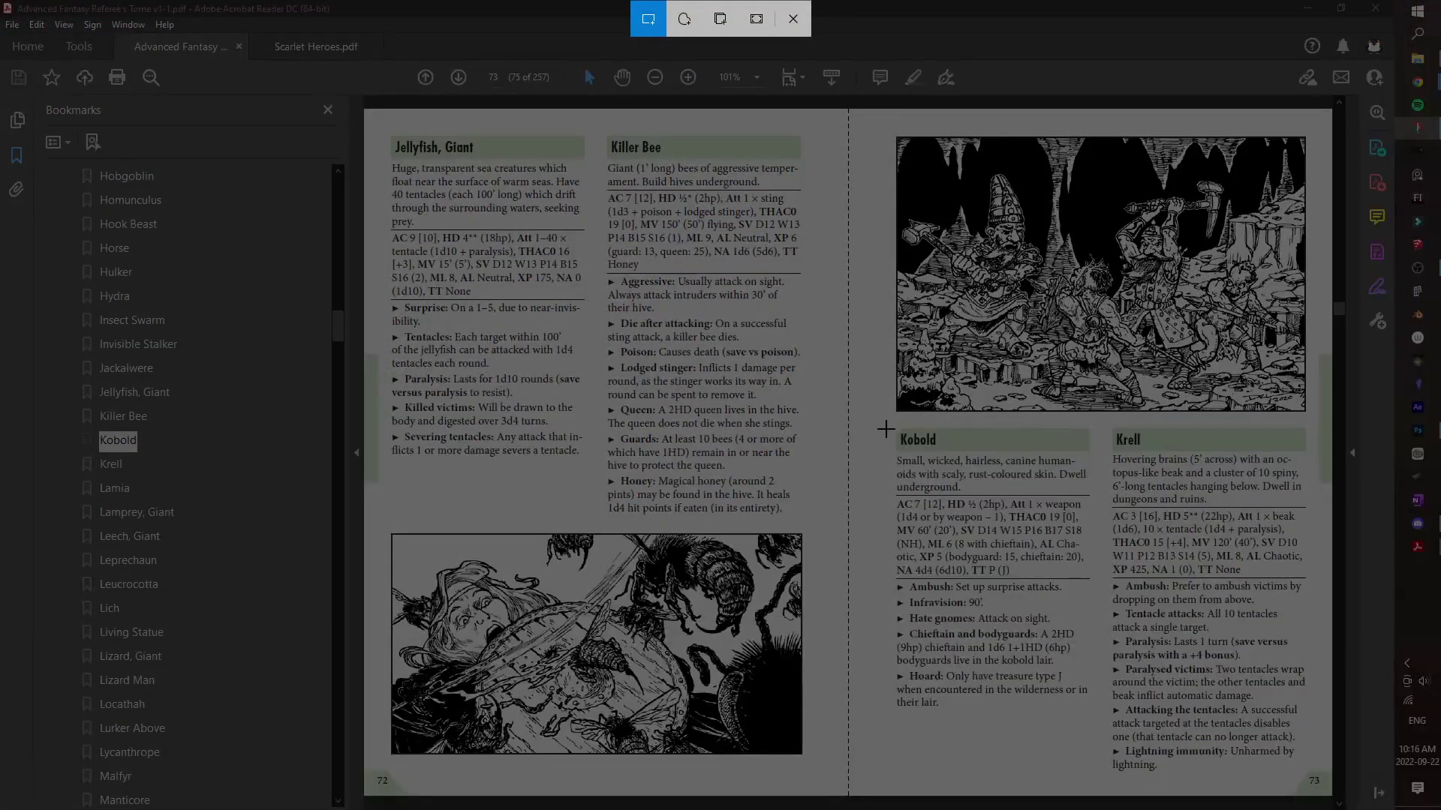
mouse_move(891, 422)
left_mouse_down()
mouse_move(998, 679)
mouse_move(1092, 724)
left_mouse_up()
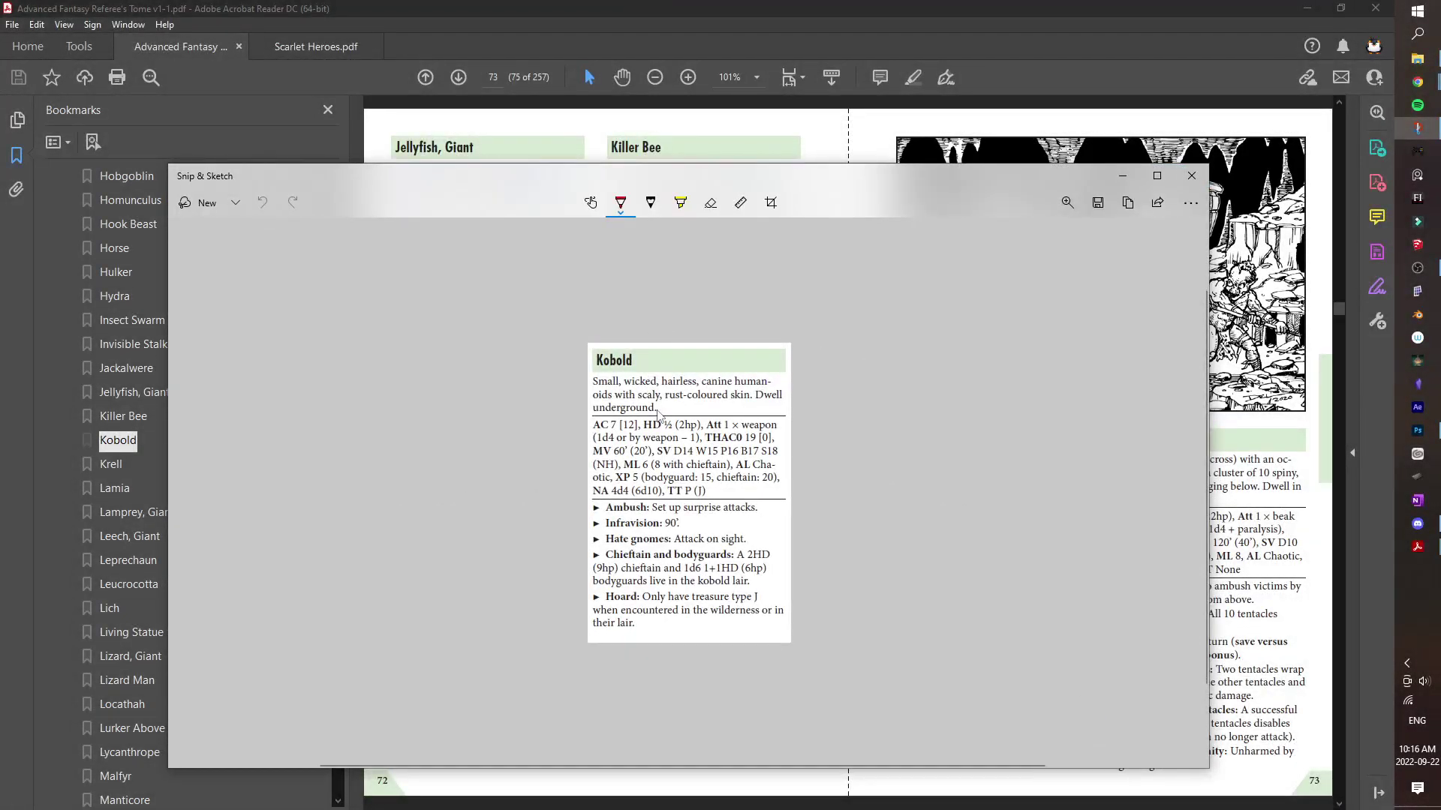
Return to the Miro board, paste the Kobold snip, and place it in the blank area beside the UDT frame.
left_click(1121, 176)
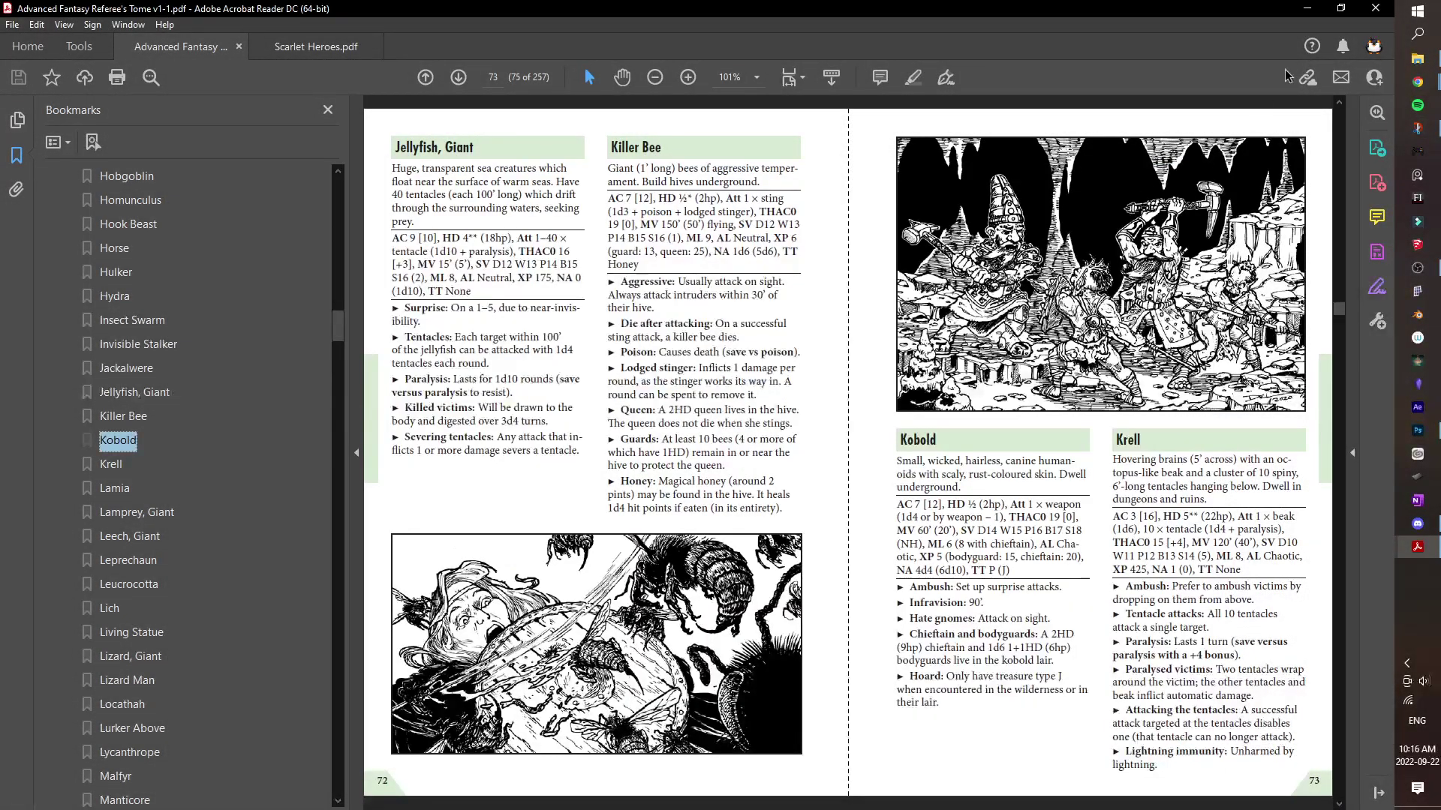
left_click(1306, 8)
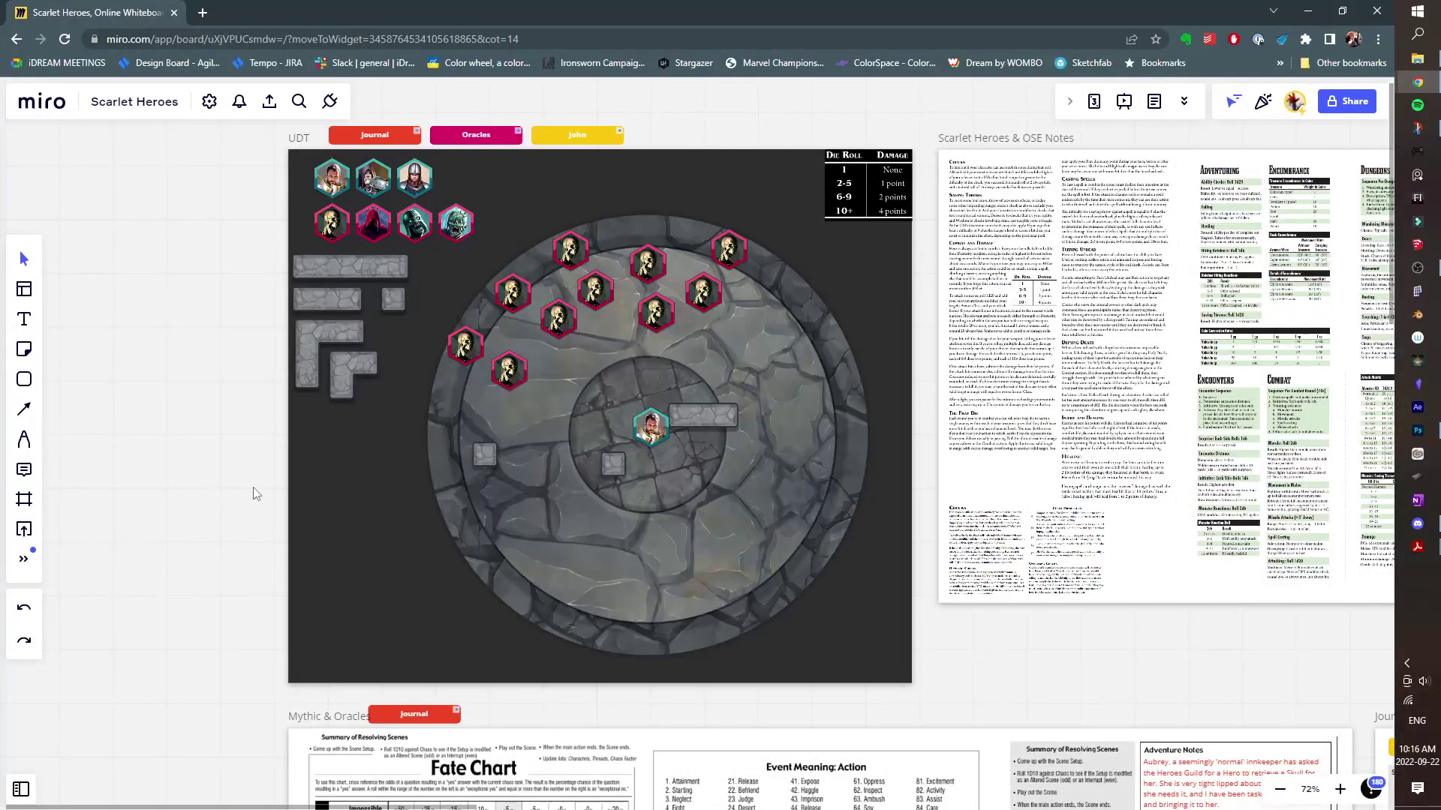
key("ctrl+v")
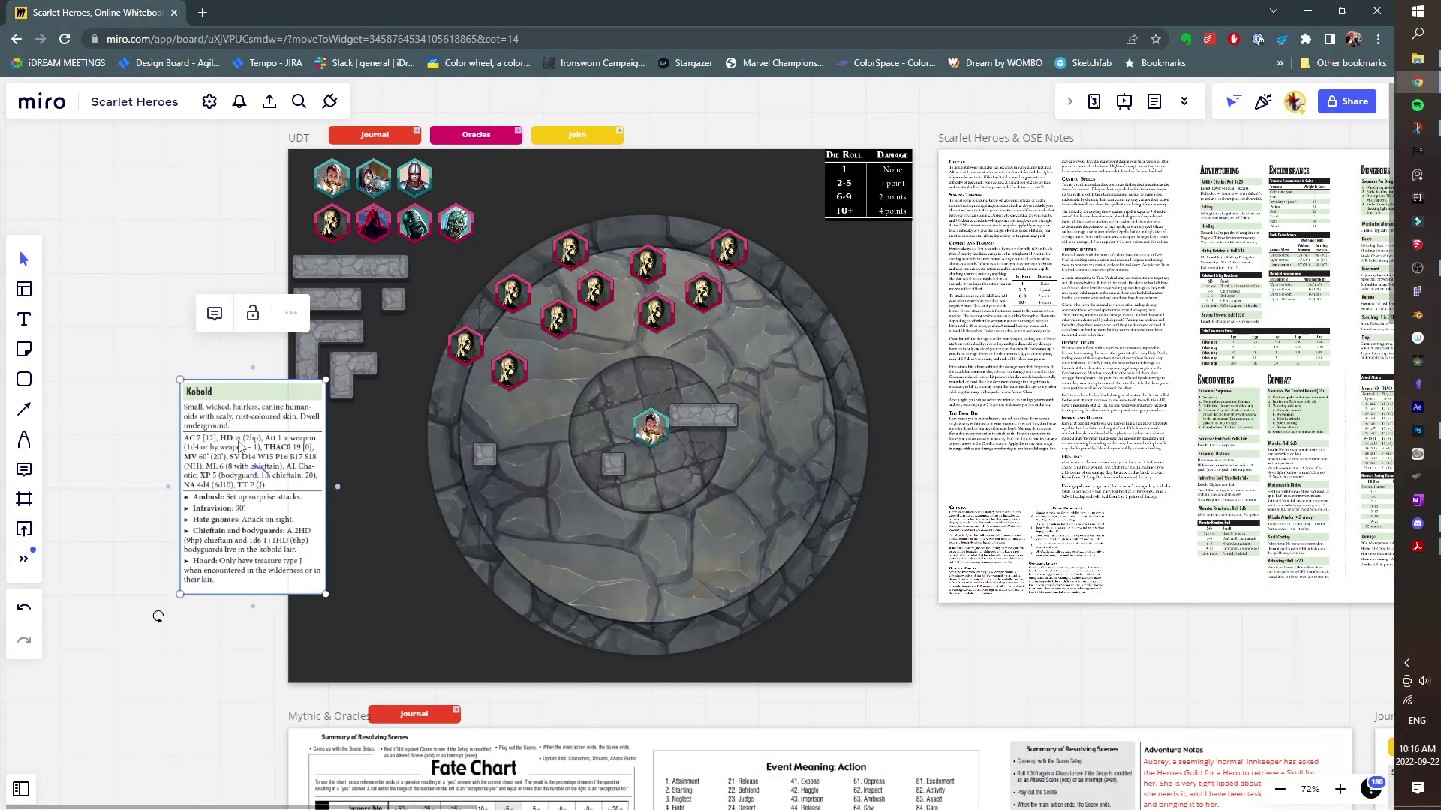
left_click_drag(190, 418, 197, 373)
left_click(230, 601)
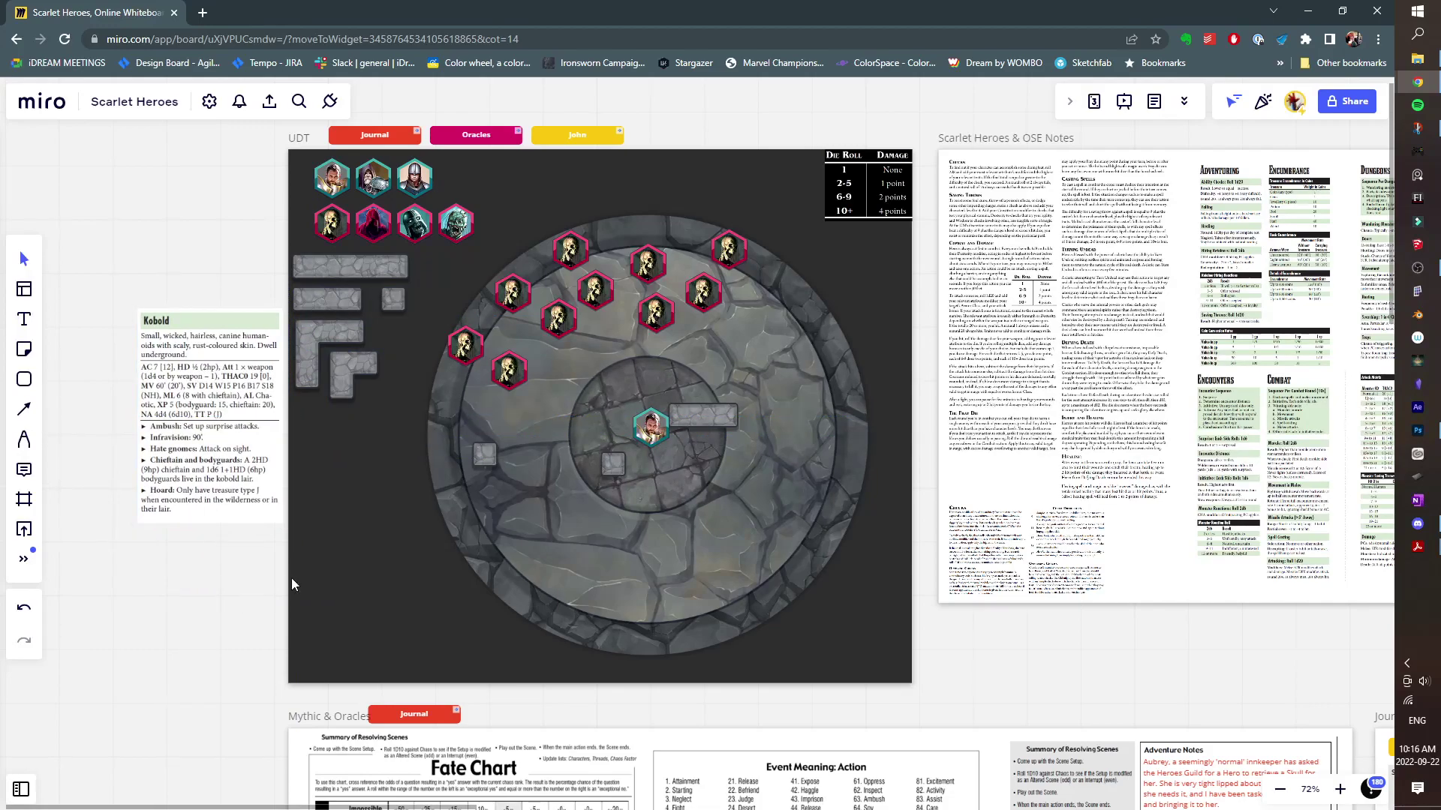
Look over the scene setups, characters and threads in the Mythic & Oracles frame and the session notes in the Journal frame.
scroll(292, 578, "up", 1)
left_click_drag(291, 578, 253, 596)
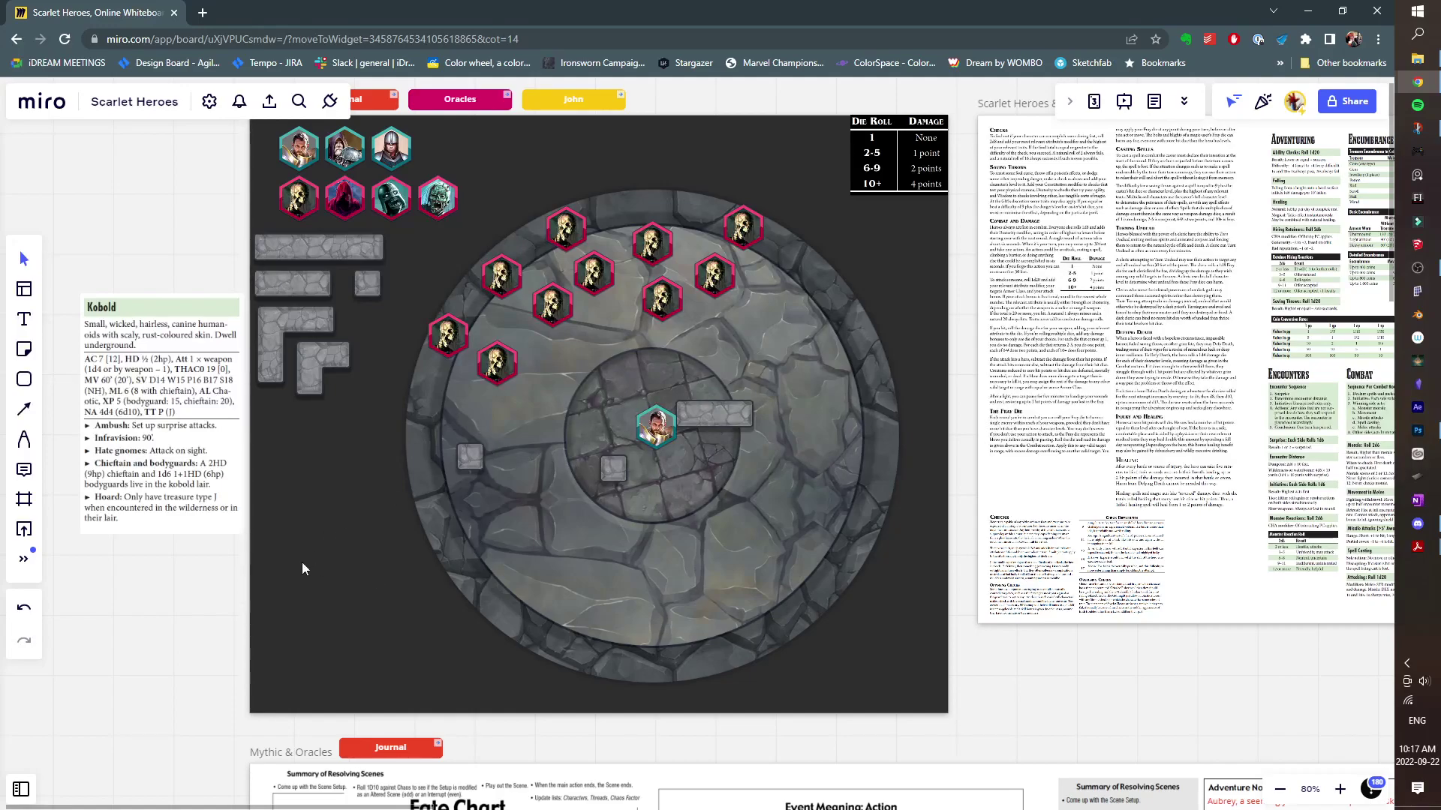
left_click_drag(302, 561, 327, 557)
scroll(625, 634, "down", 2, "ctrl")
scroll(624, 634, "down", 10)
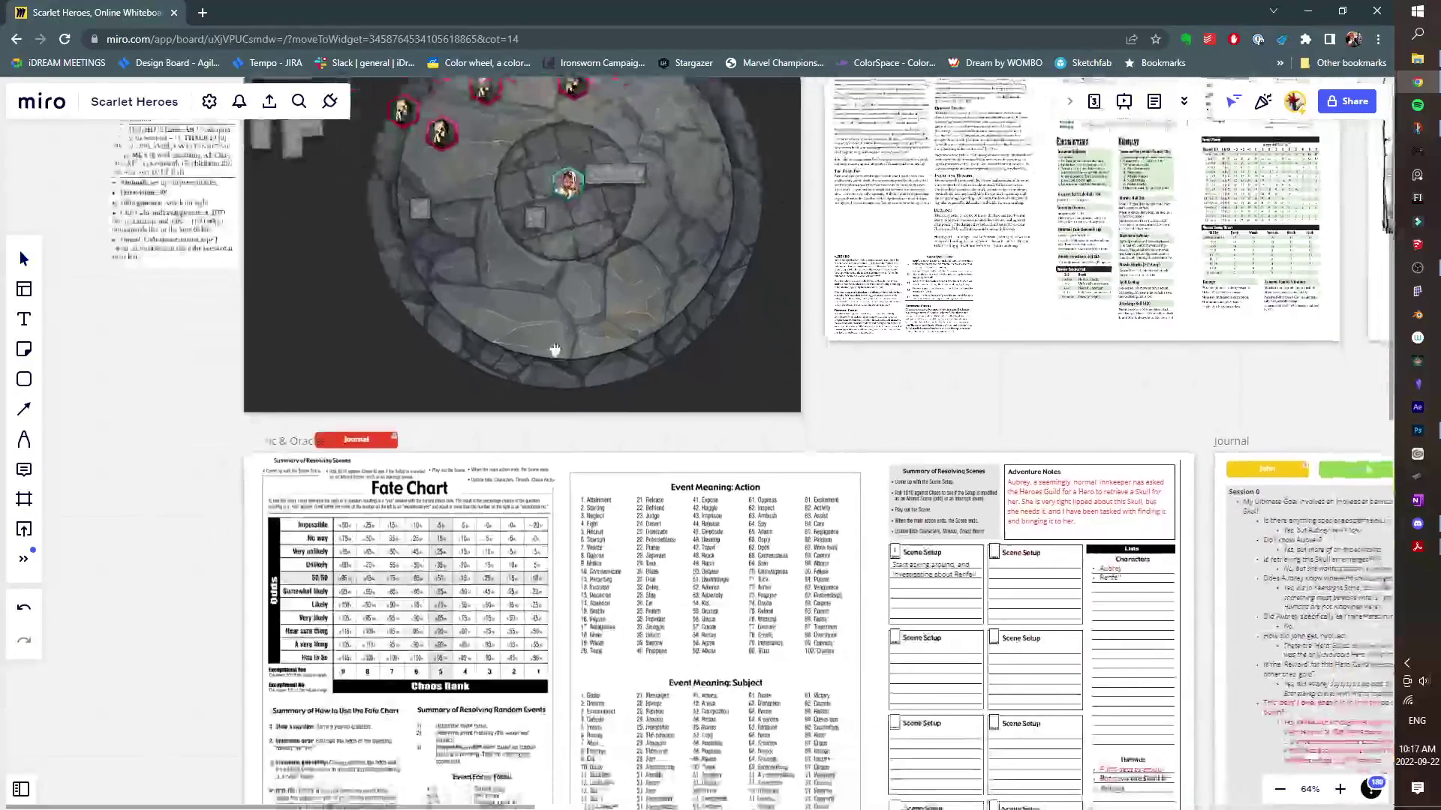
scroll(600, 302, "up", 5)
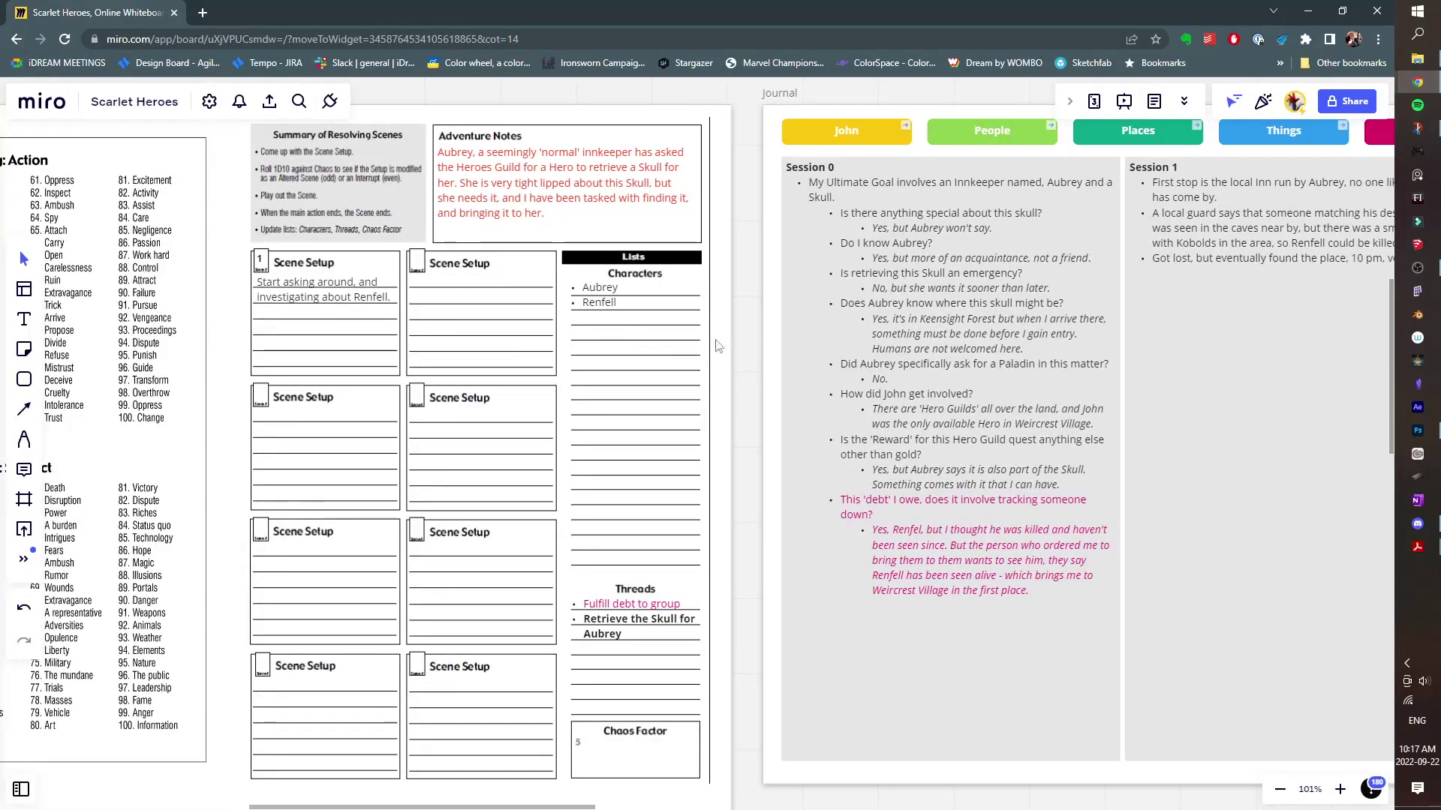
left_click_drag(821, 361, 650, 396)
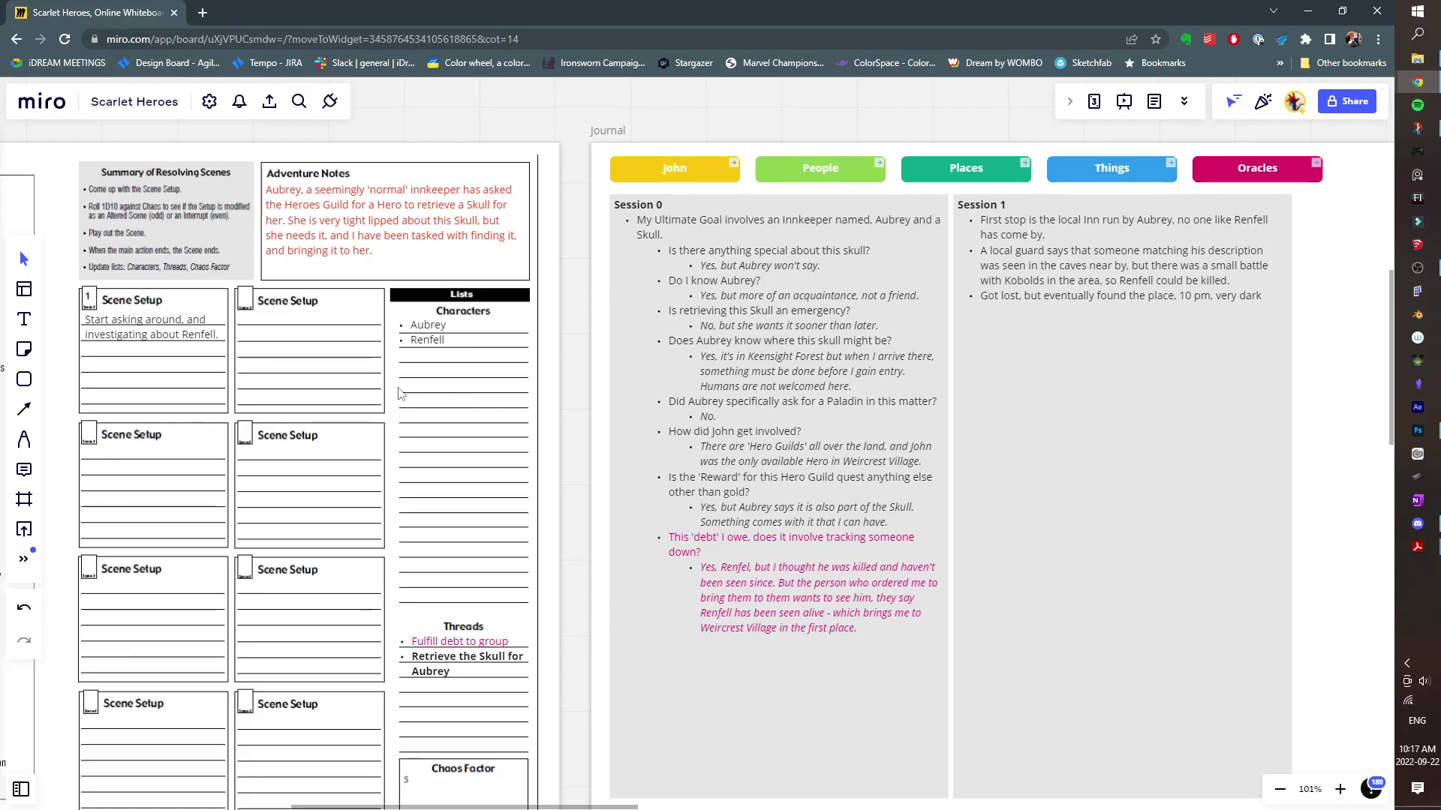
Look over the Paladin's Character Sheet and the Brookhedge map, and return to the UDT frame.
scroll(396, 394, "down", 3)
scroll(397, 394, "down", 1)
left_click_drag(396, 394, 770, 631)
scroll(848, 562, "up", 5)
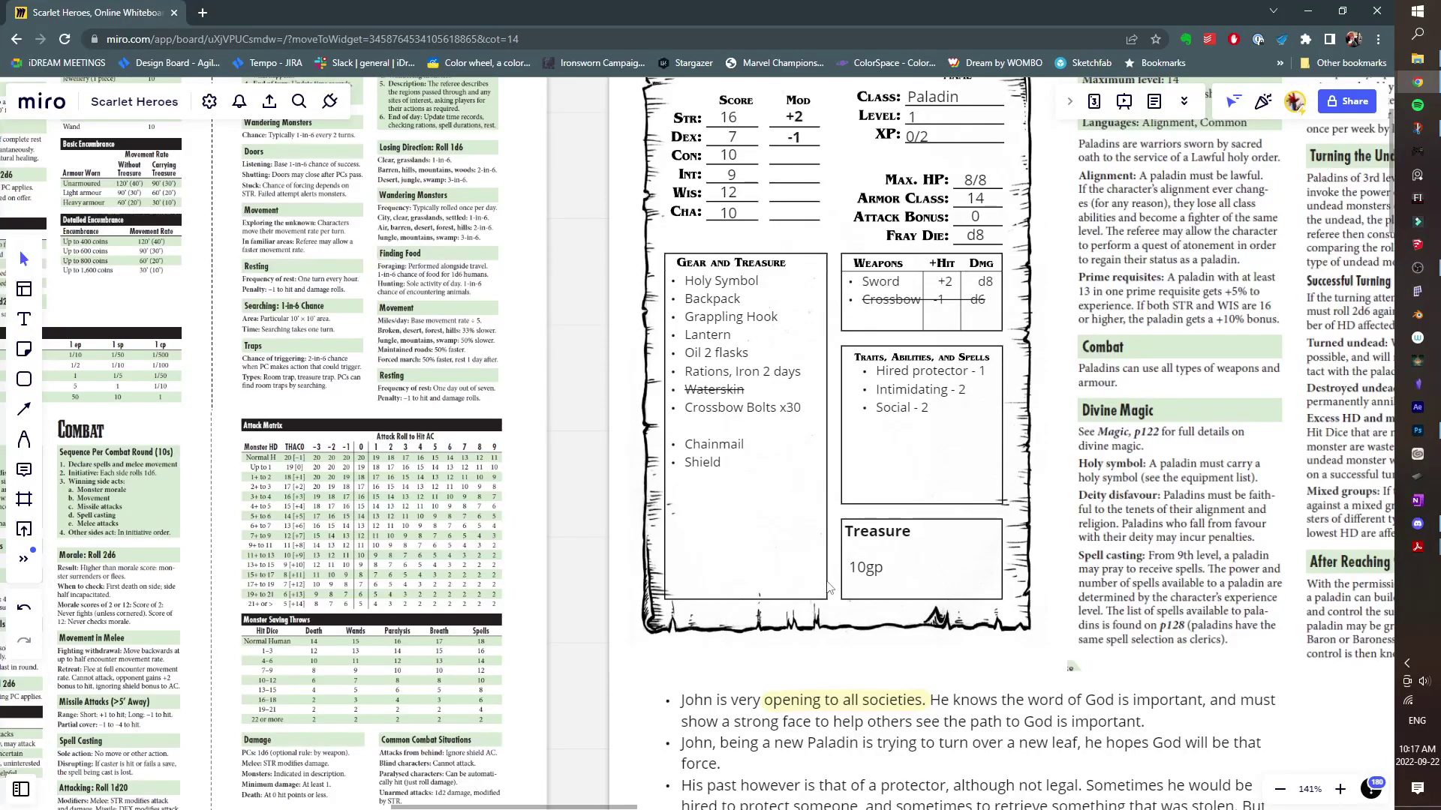
scroll(839, 578, "down", 5)
scroll(895, 432, "right", 3)
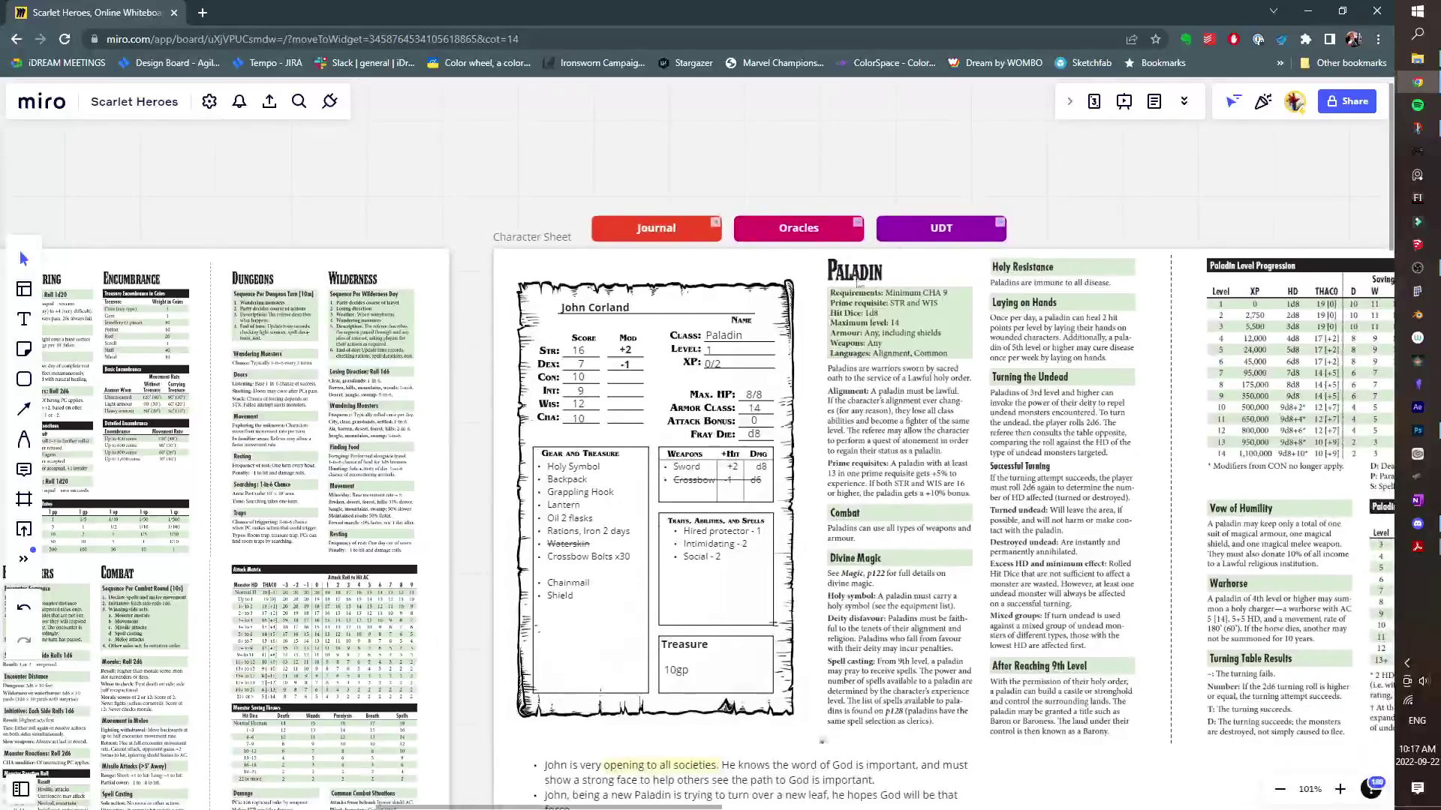
scroll(606, 370, "right", 5)
scroll(605, 367, "down", 15)
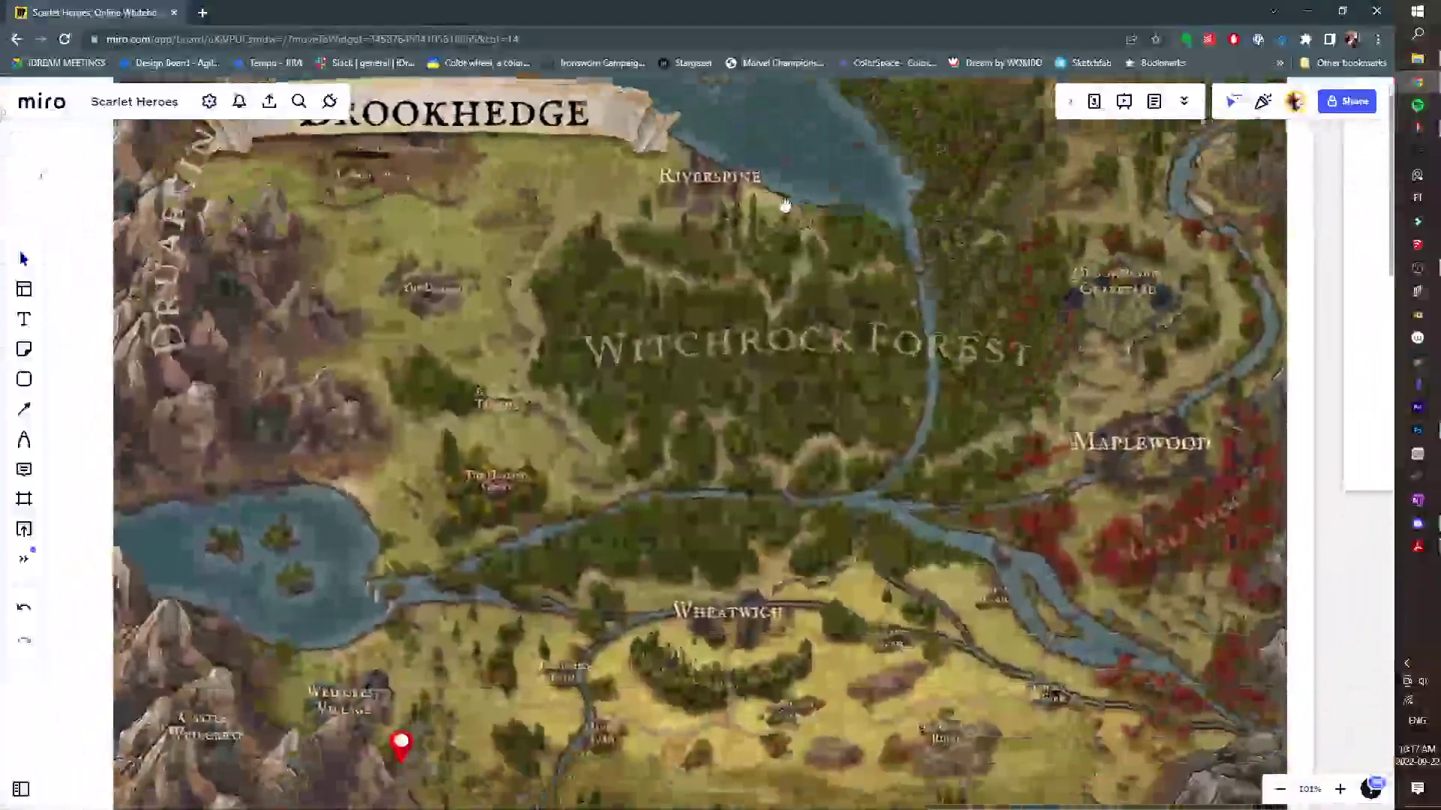
scroll(638, 450, "up", 5)
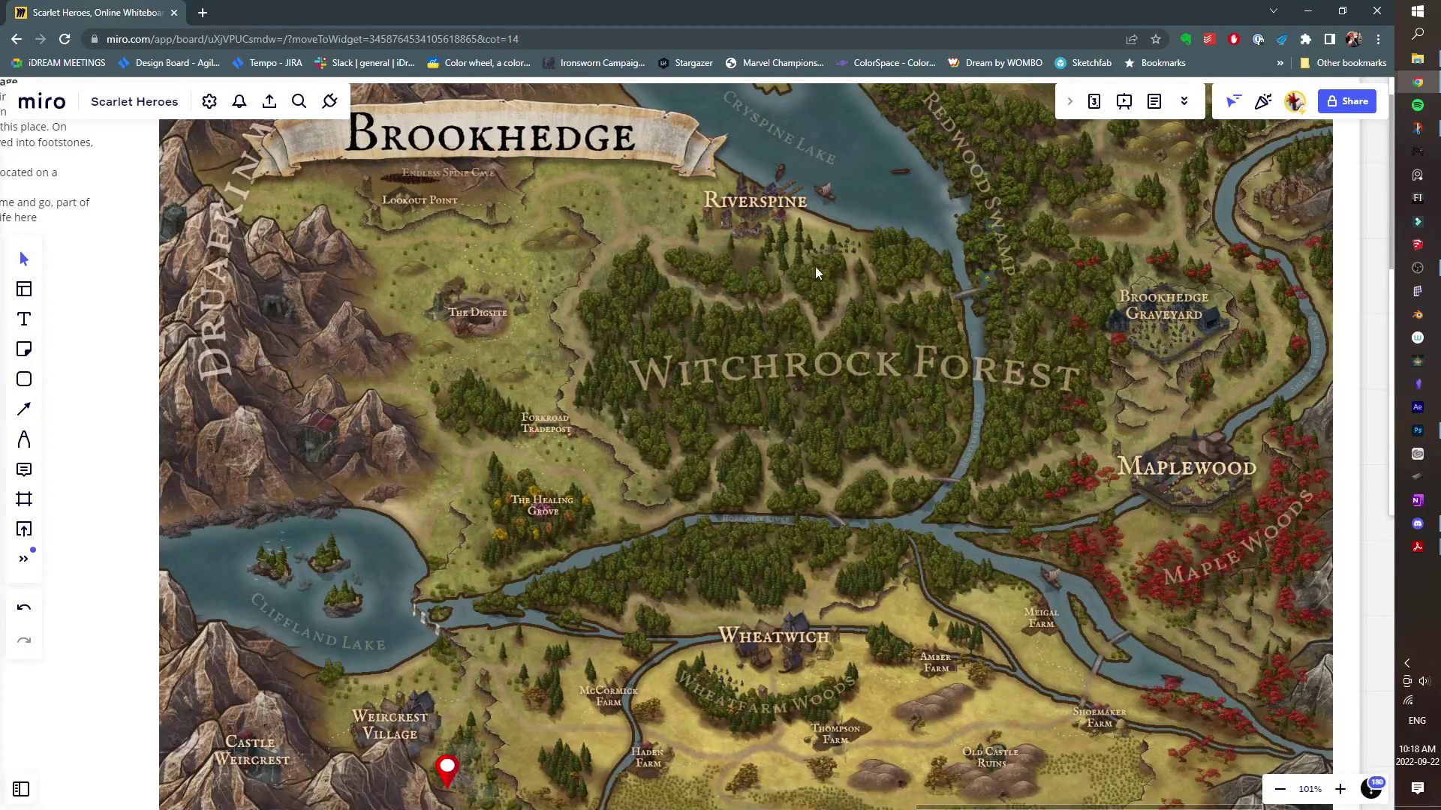
left_click_drag(531, 573, 600, 413)
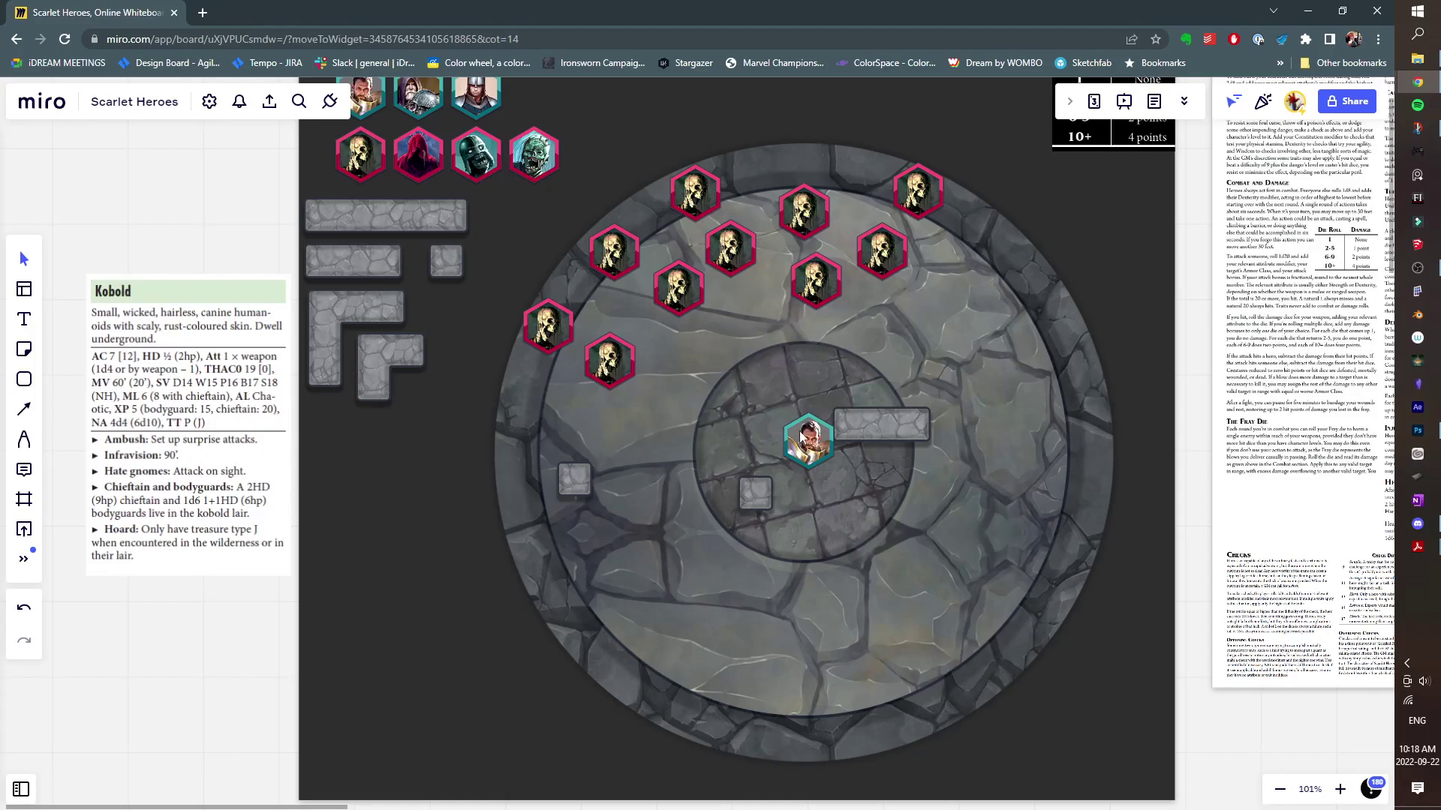
left_click_drag(806, 438, 726, 466)
scroll(777, 447, "down", 2)
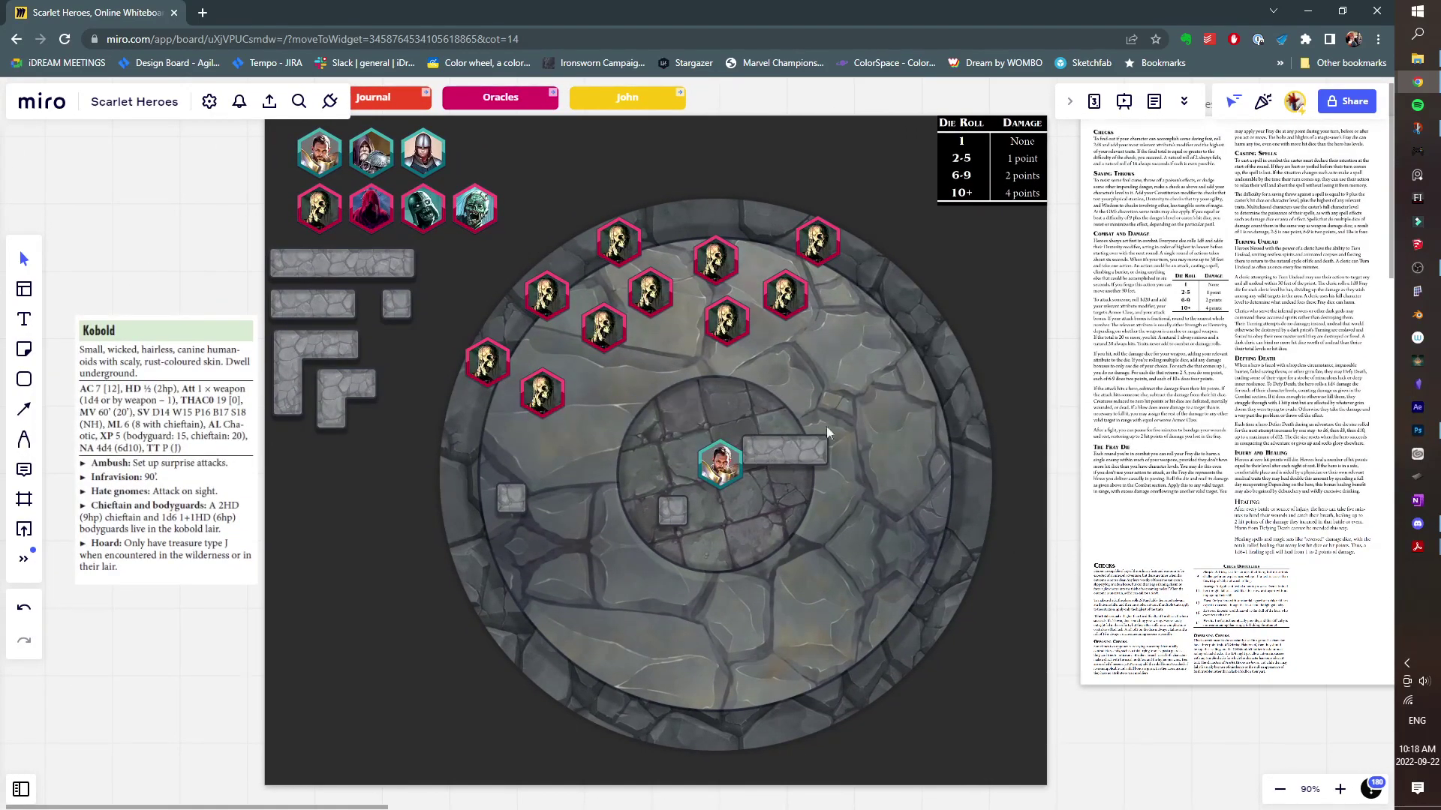
scroll(455, 530, "left", 2)
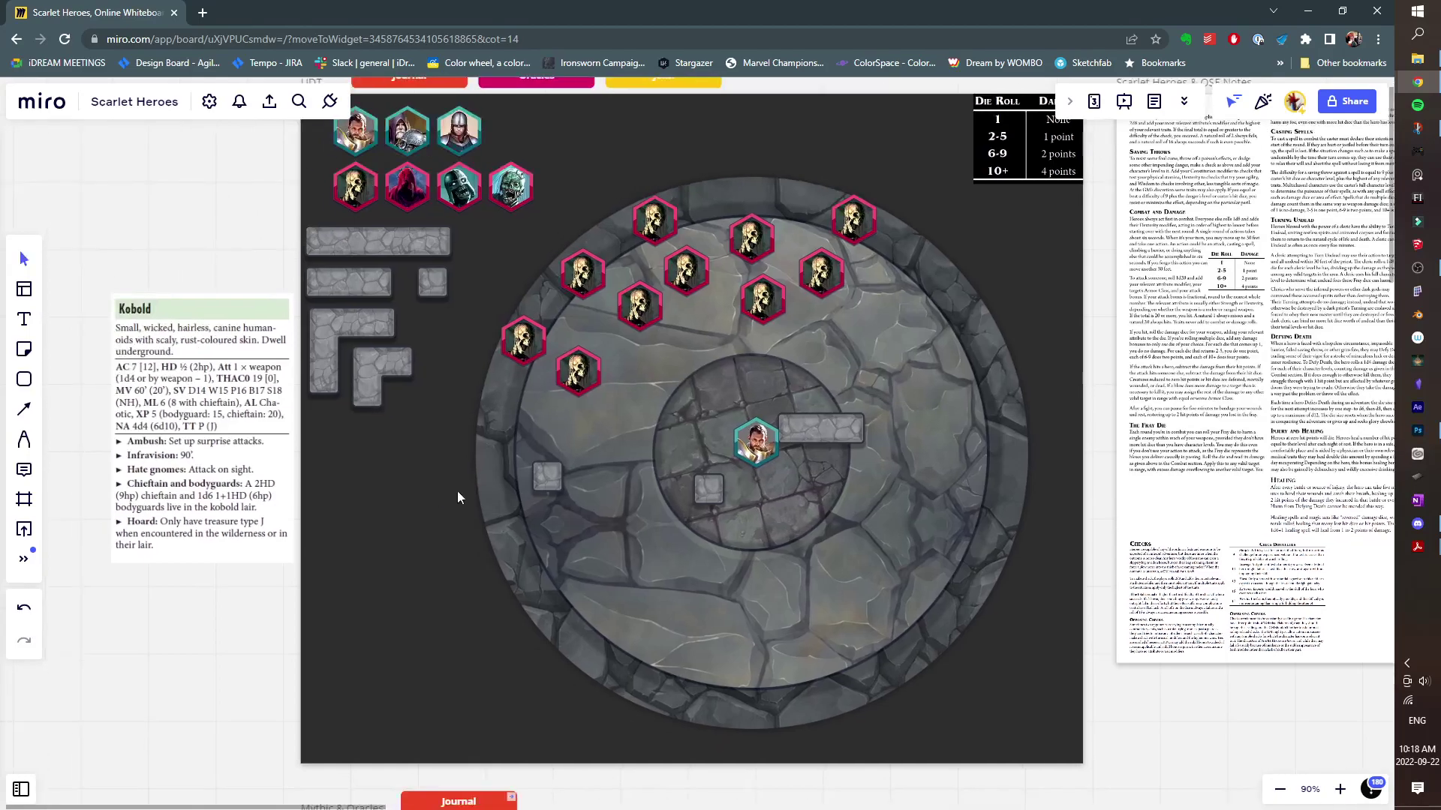
left_click_drag(795, 449, 752, 457)
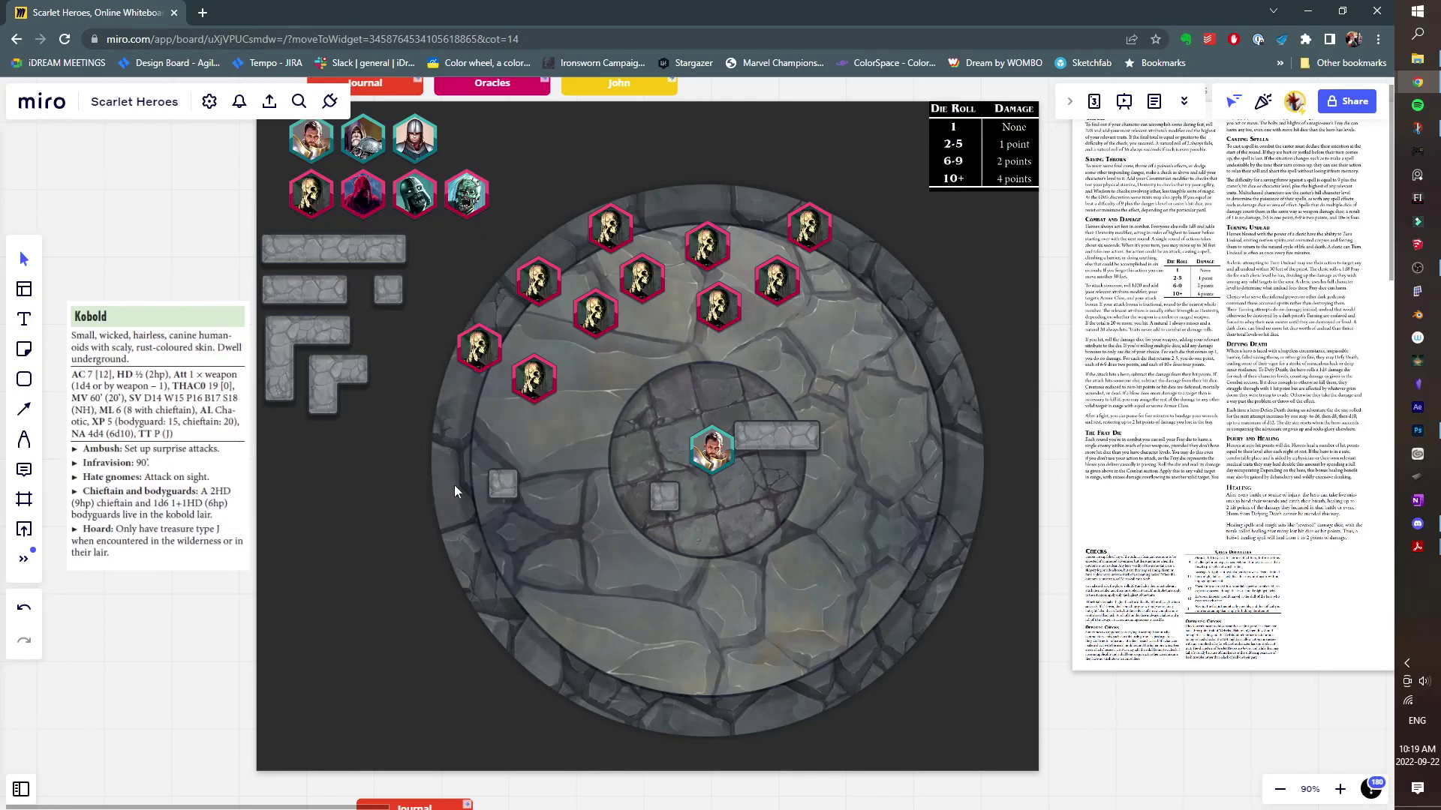
scroll(461, 484, "left", 2)
scroll(461, 485, "up", 1)
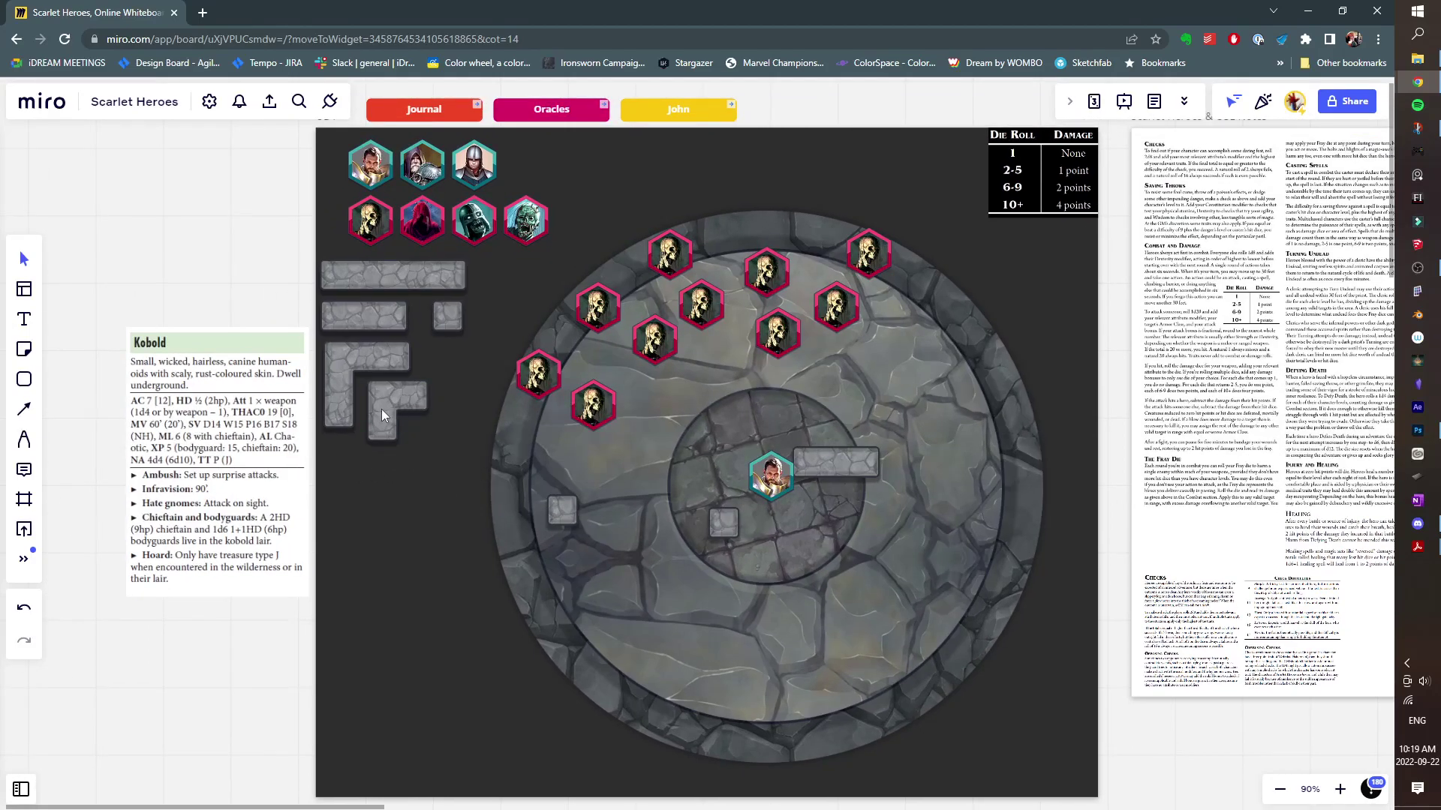
Examine the Encounters and Combat rules in the Scarlet Heroes & OSE Notes frame and the Kobold stats beside the UDT map.
scroll(443, 394, "right", 15)
scroll(442, 395, "up", 2)
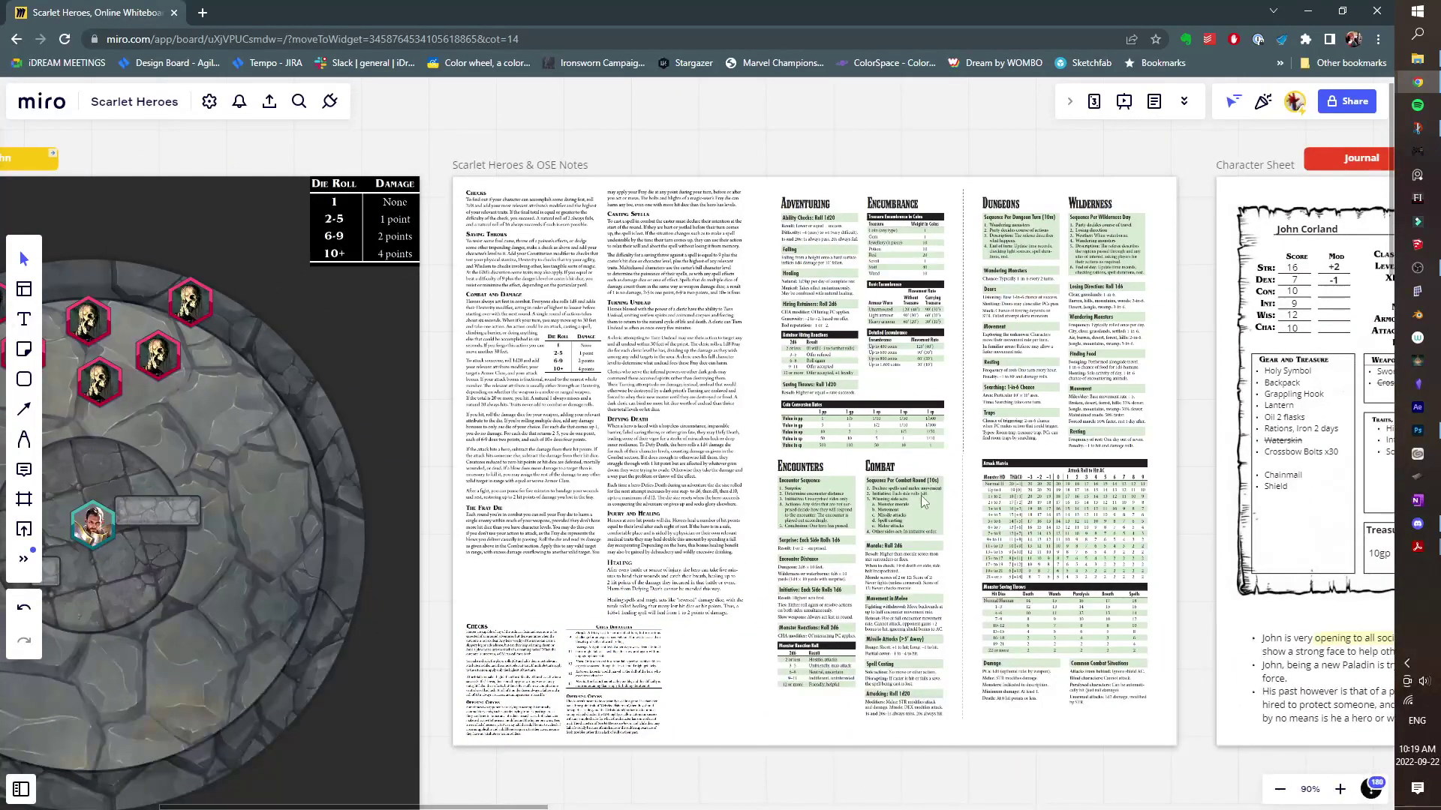
scroll(914, 612, "up", 5)
scroll(717, 347, "up", 4)
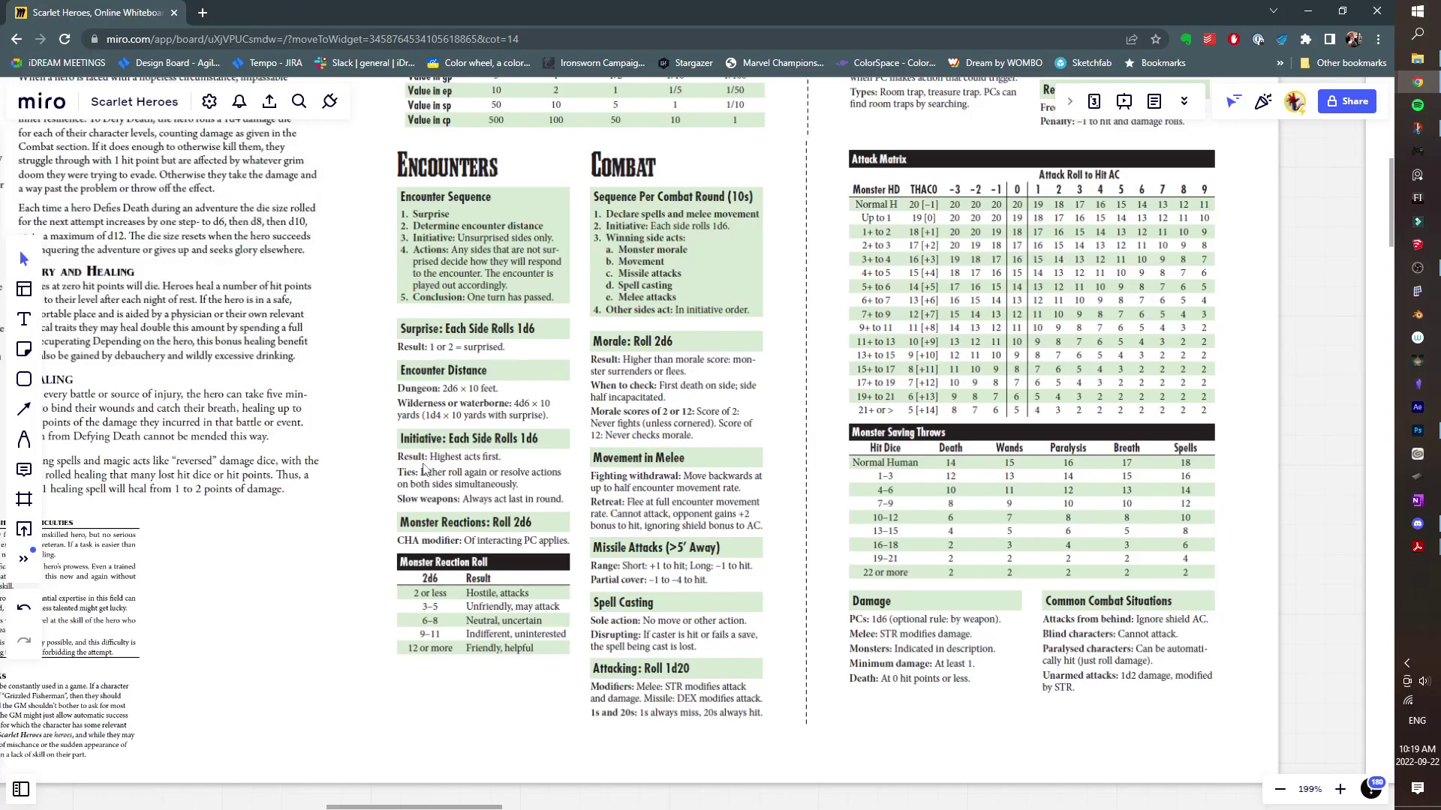
scroll(572, 481, "left", 10)
scroll(572, 481, "down", 5)
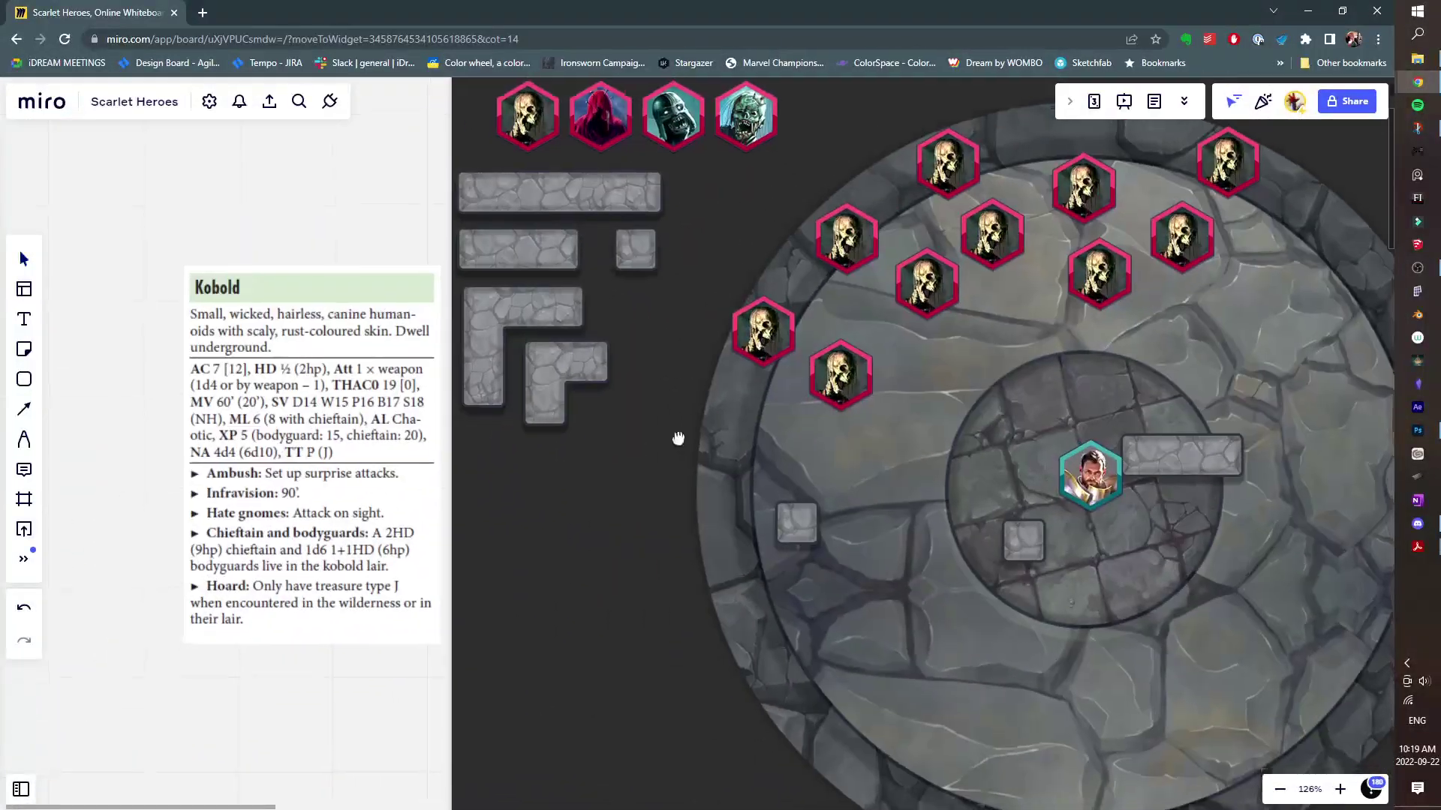
left_click_drag(678, 438, 650, 423)
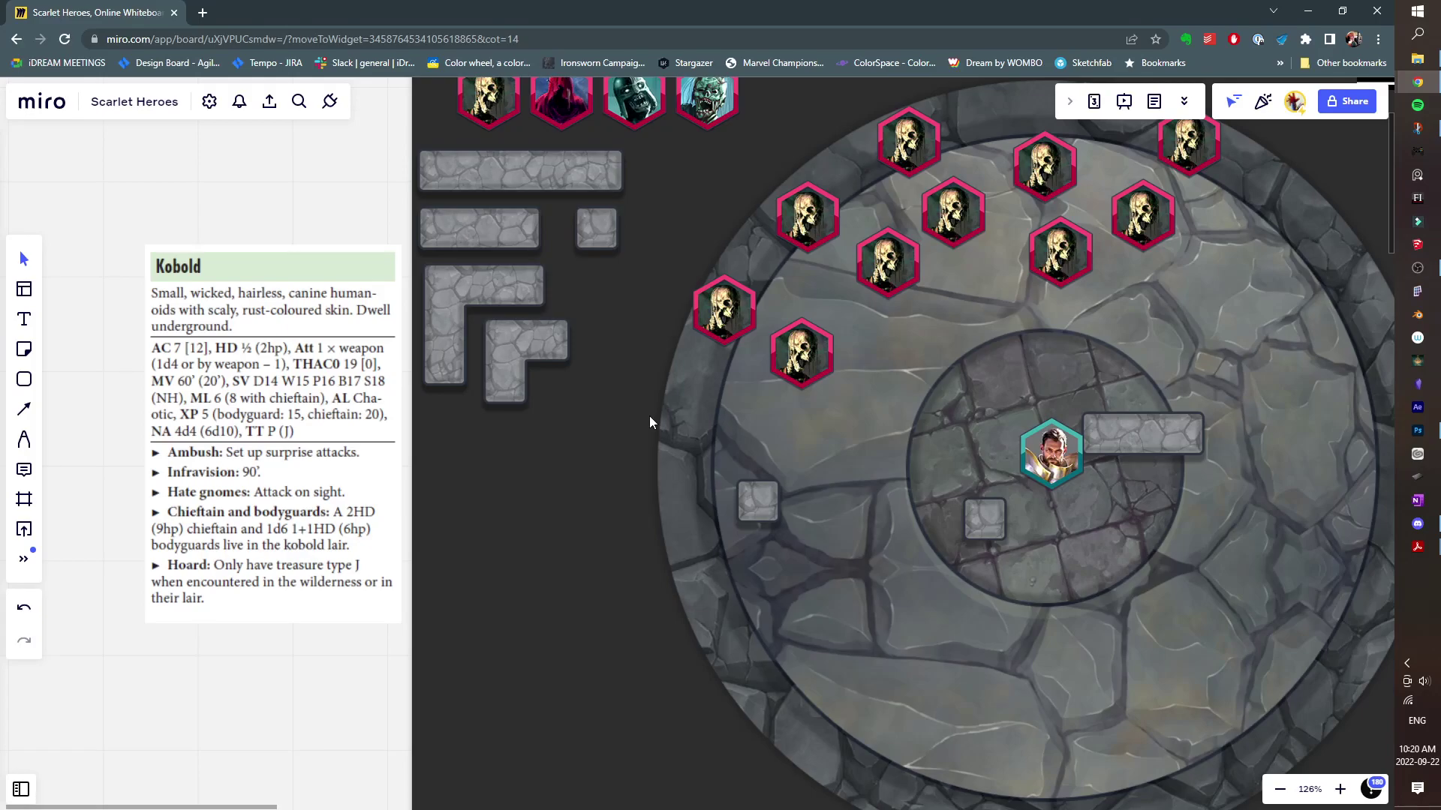
Advance the two nearest skeleton tokens toward the hero token and shift the hero slightly away from the long wall piece.
scroll(1034, 507, "down", 3)
left_click_drag(1034, 508, 791, 532)
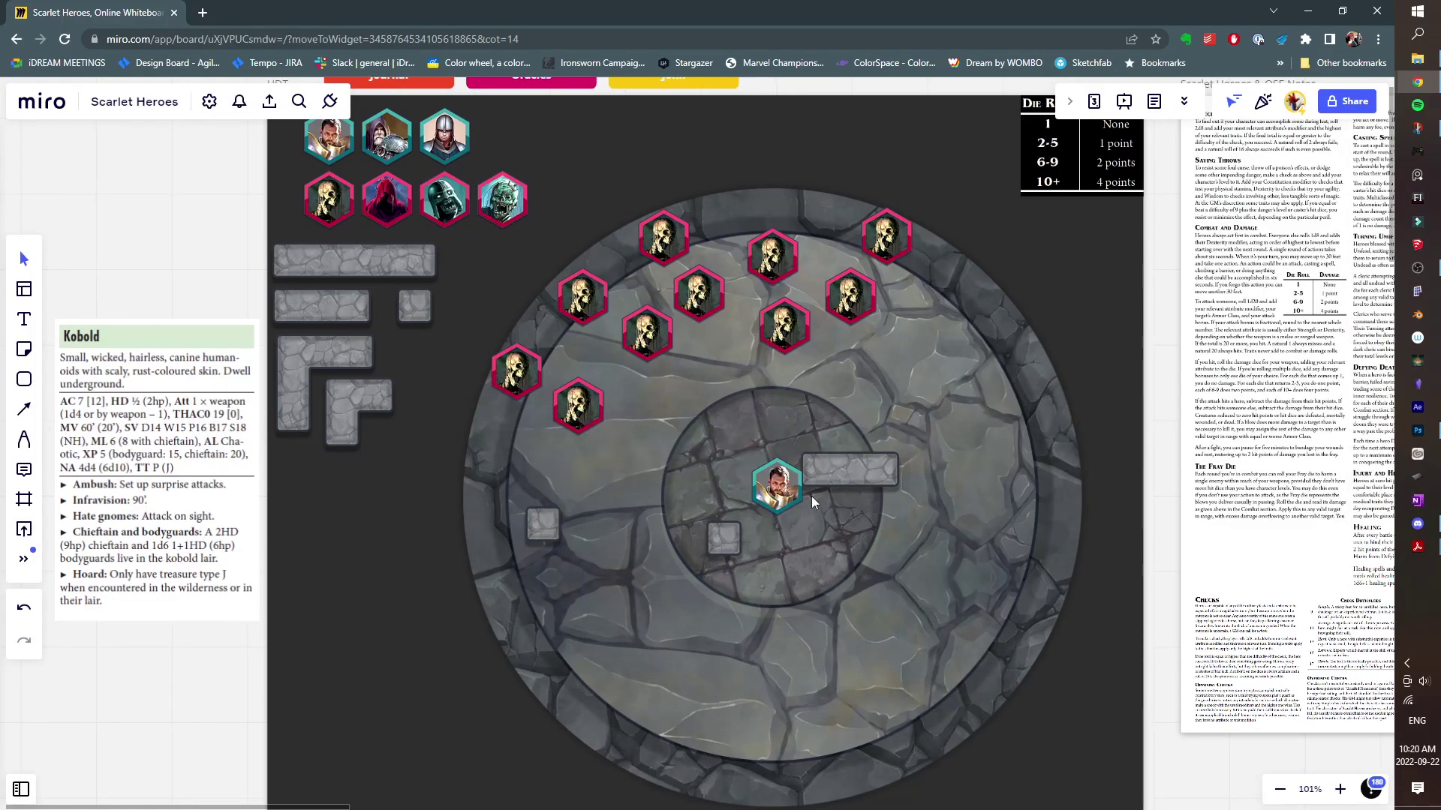
left_click_drag(595, 409, 629, 408)
left_click_drag(662, 345, 674, 369)
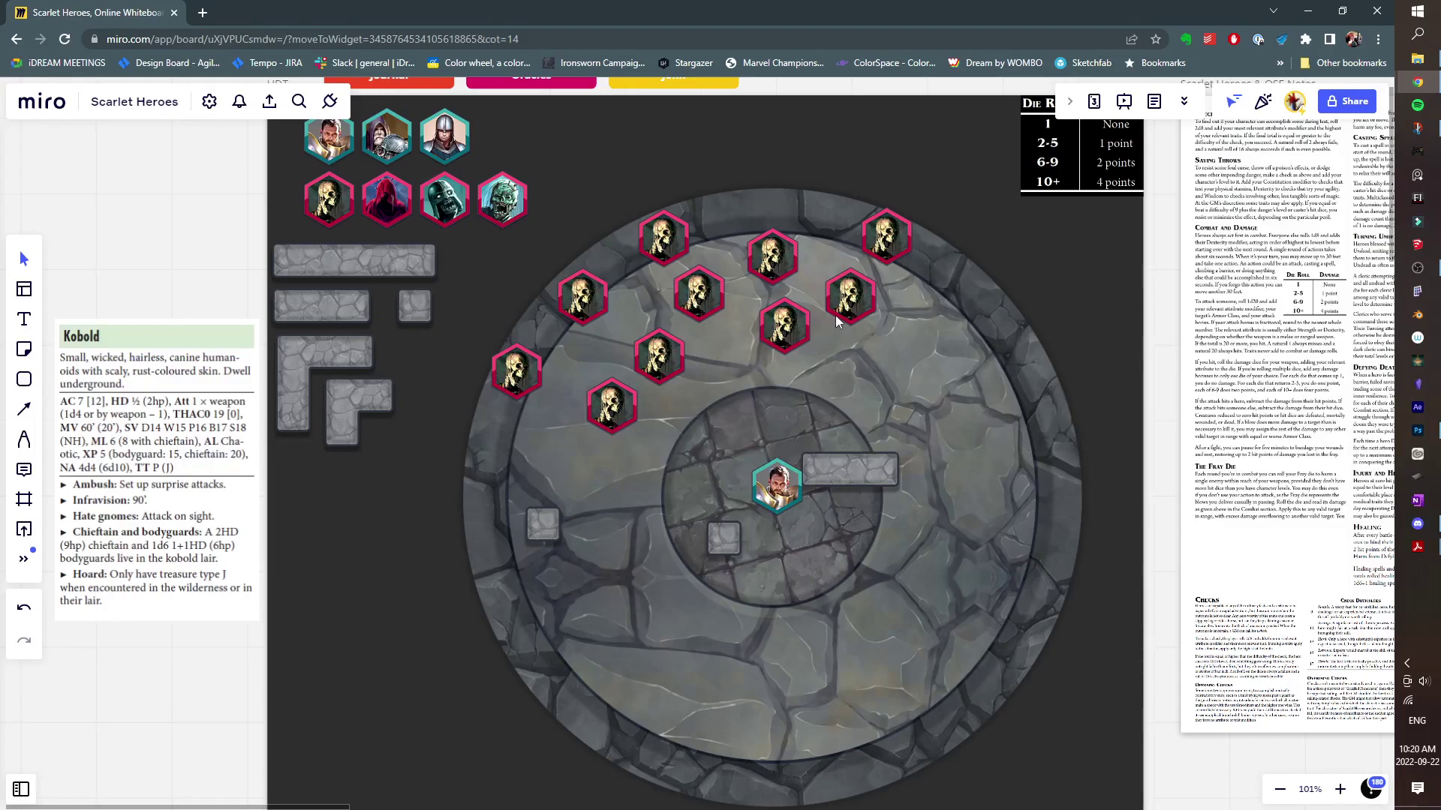
left_click_drag(779, 501, 763, 496)
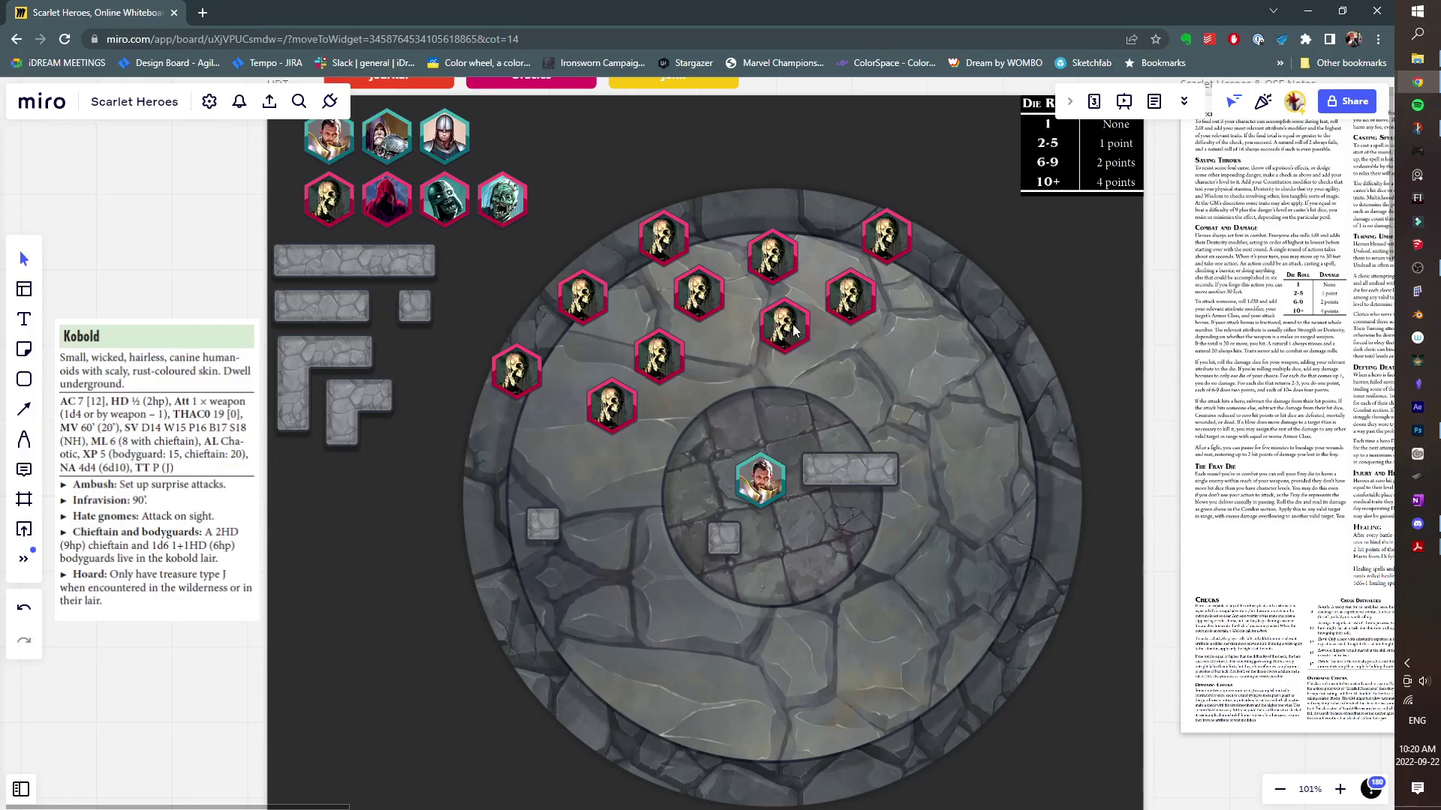
Delete seven skeleton tokens from the upper part of the UDT map and bring two of the remaining ones closer to the hero.
left_click_drag(935, 181, 614, 367)
key("Delete")
left_click(586, 299)
left_click_drag(586, 300, 801, 315)
left_click_drag(519, 376, 694, 341)
left_click_drag(795, 443, 815, 438)
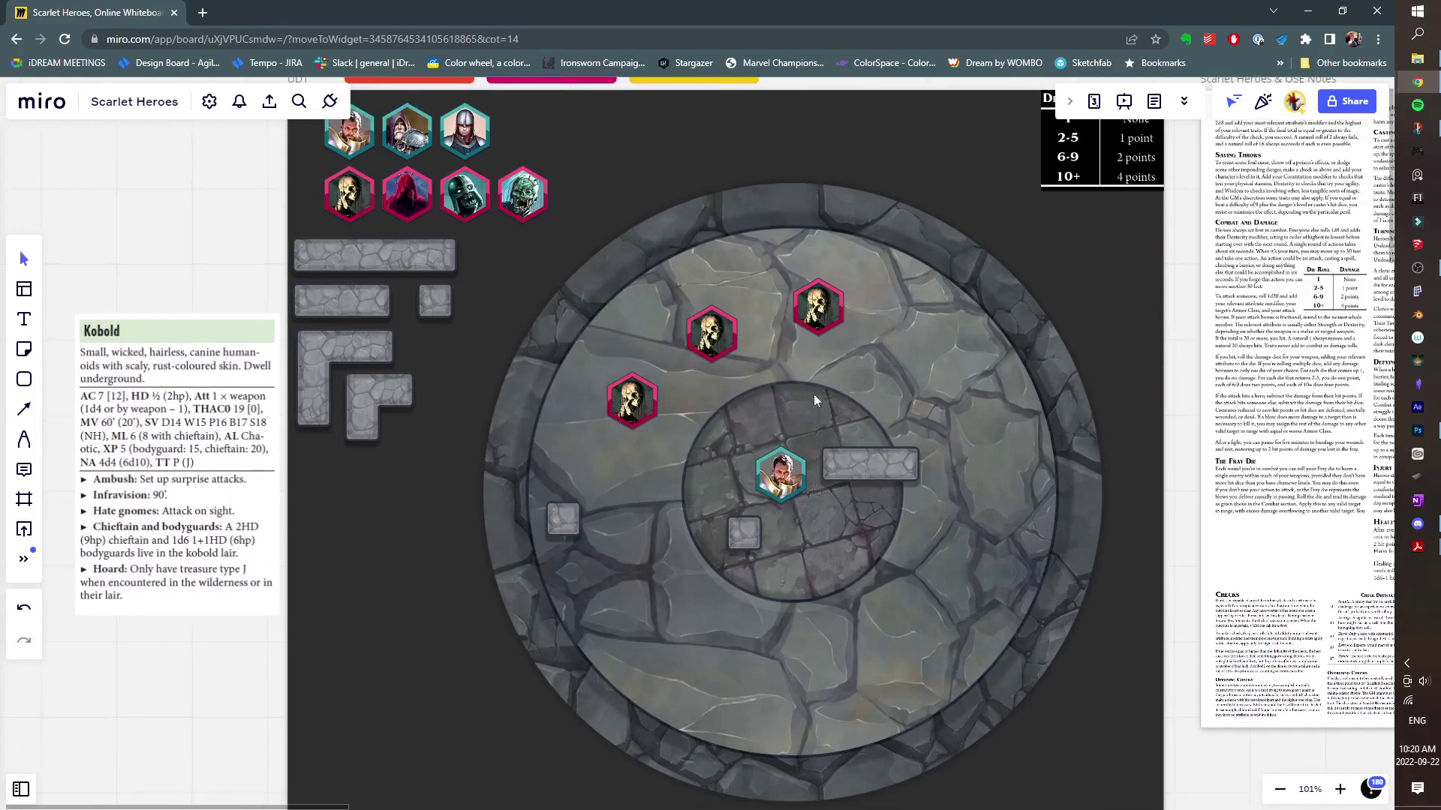
Move the three remaining skeleton tokens into the inner circle, directly next to the hero token.
left_click_drag(823, 311, 812, 419)
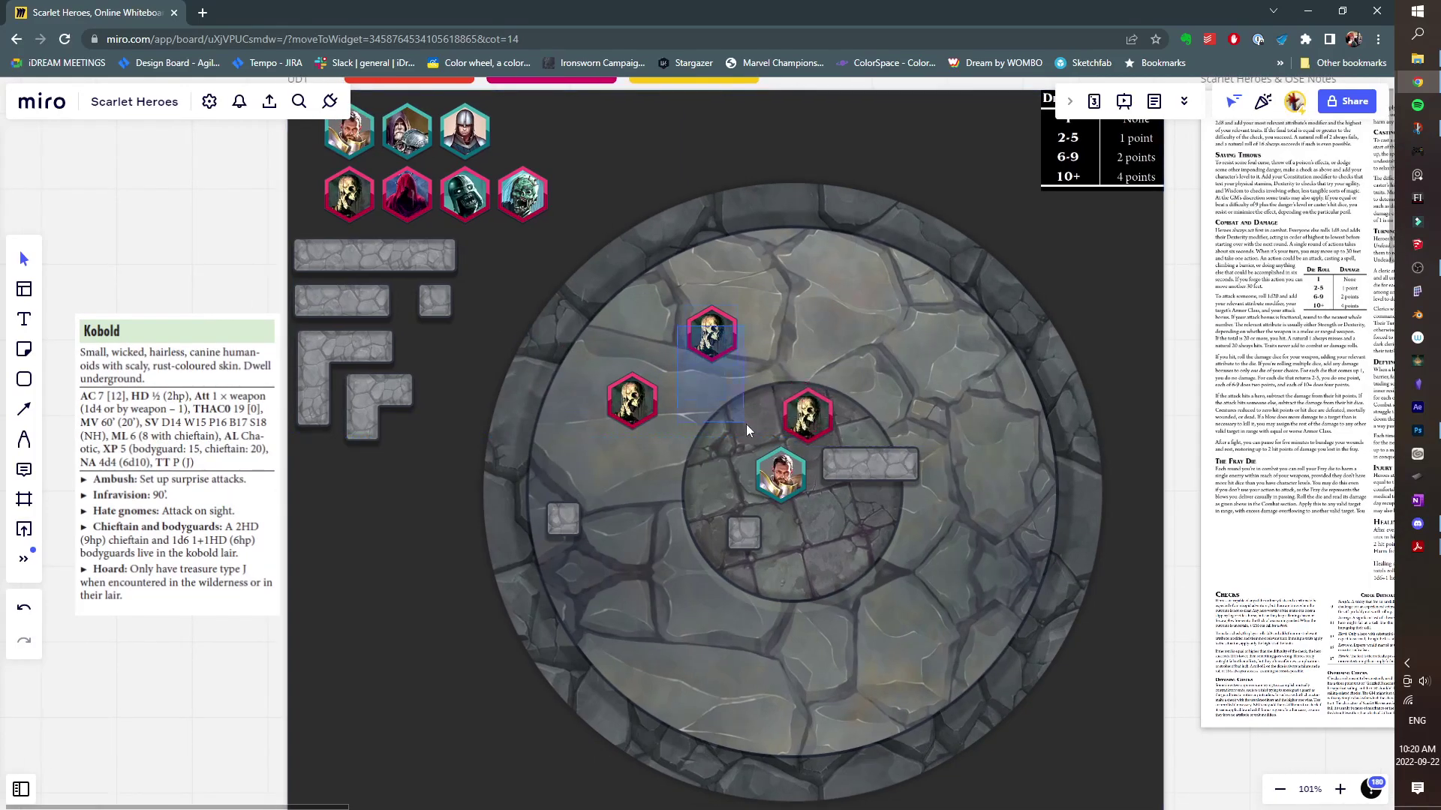
left_click(716, 358)
left_click_drag(714, 340, 758, 421)
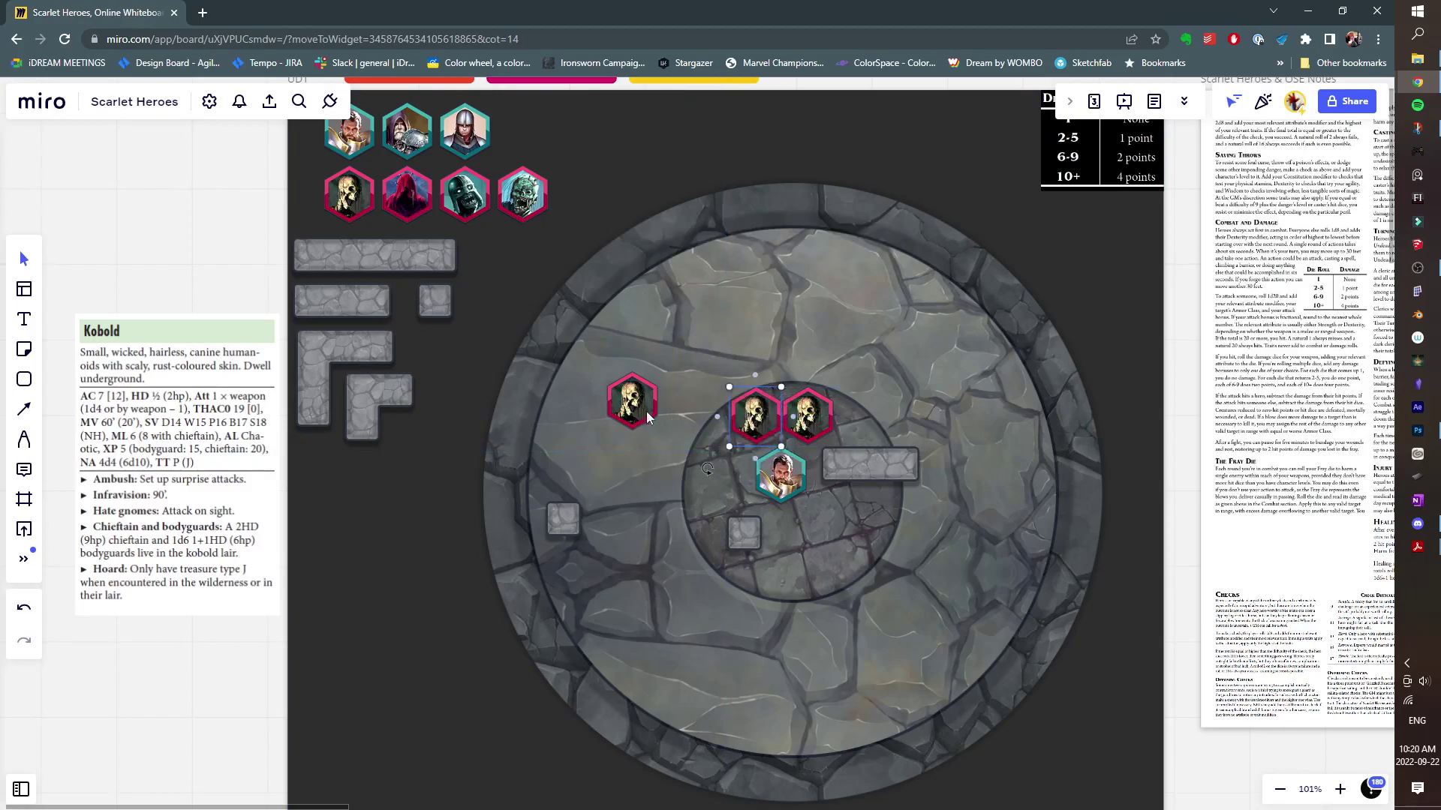
left_click_drag(643, 407, 742, 481)
left_click(890, 547)
scroll(890, 547, "right", 2)
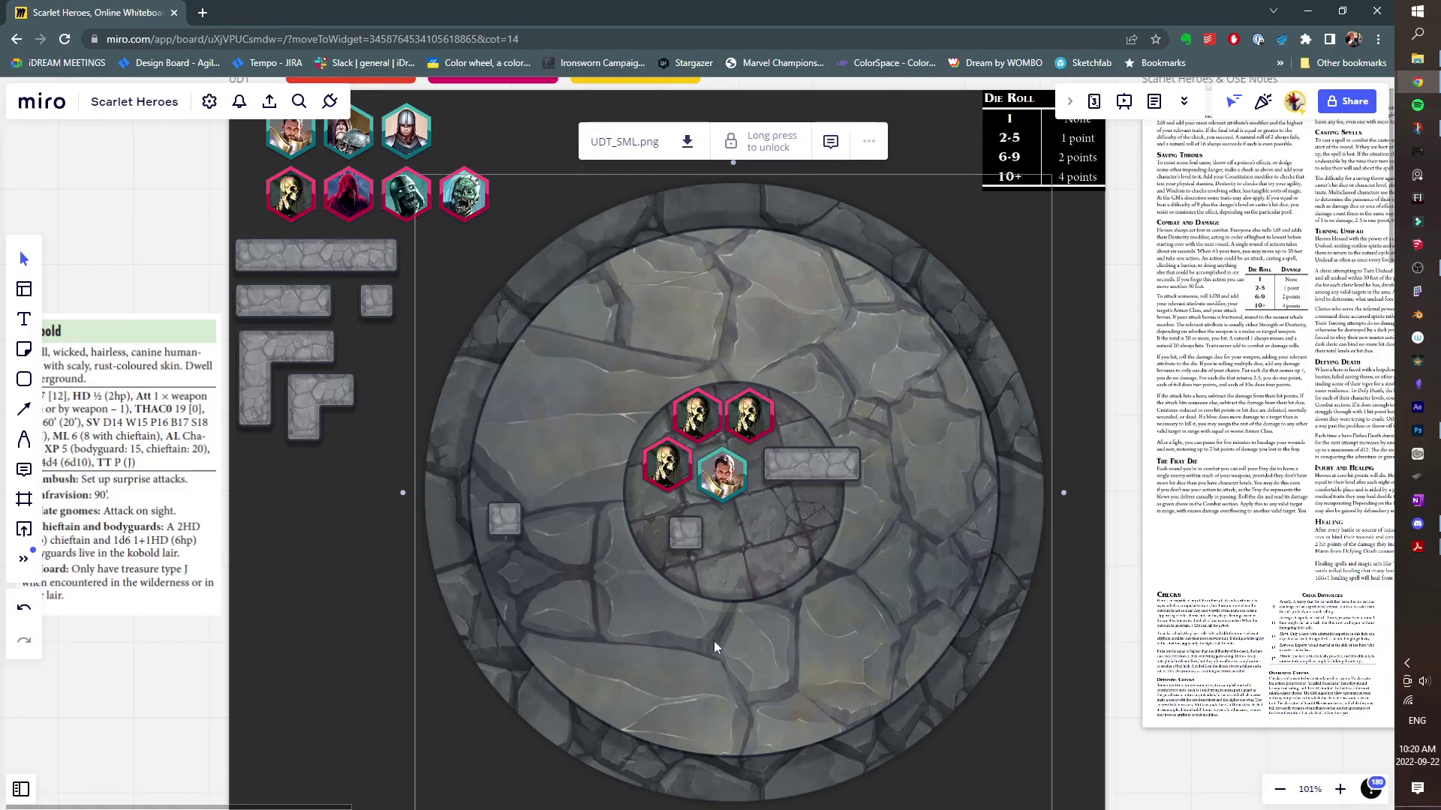
Check the Paladin's Character Sheet for combat values and return to the UDT frame.
left_click(287, 702)
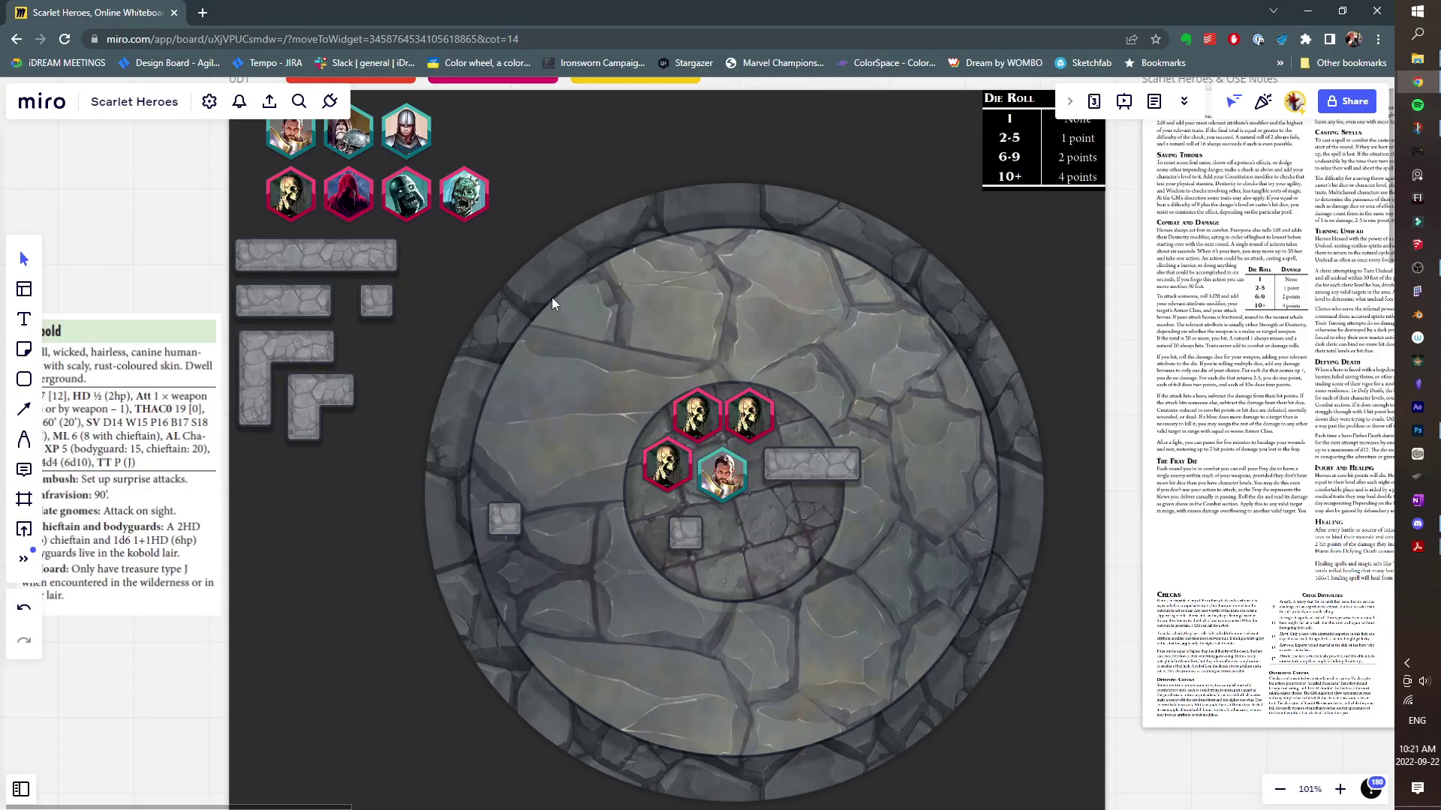
scroll(709, 539, "down", 1)
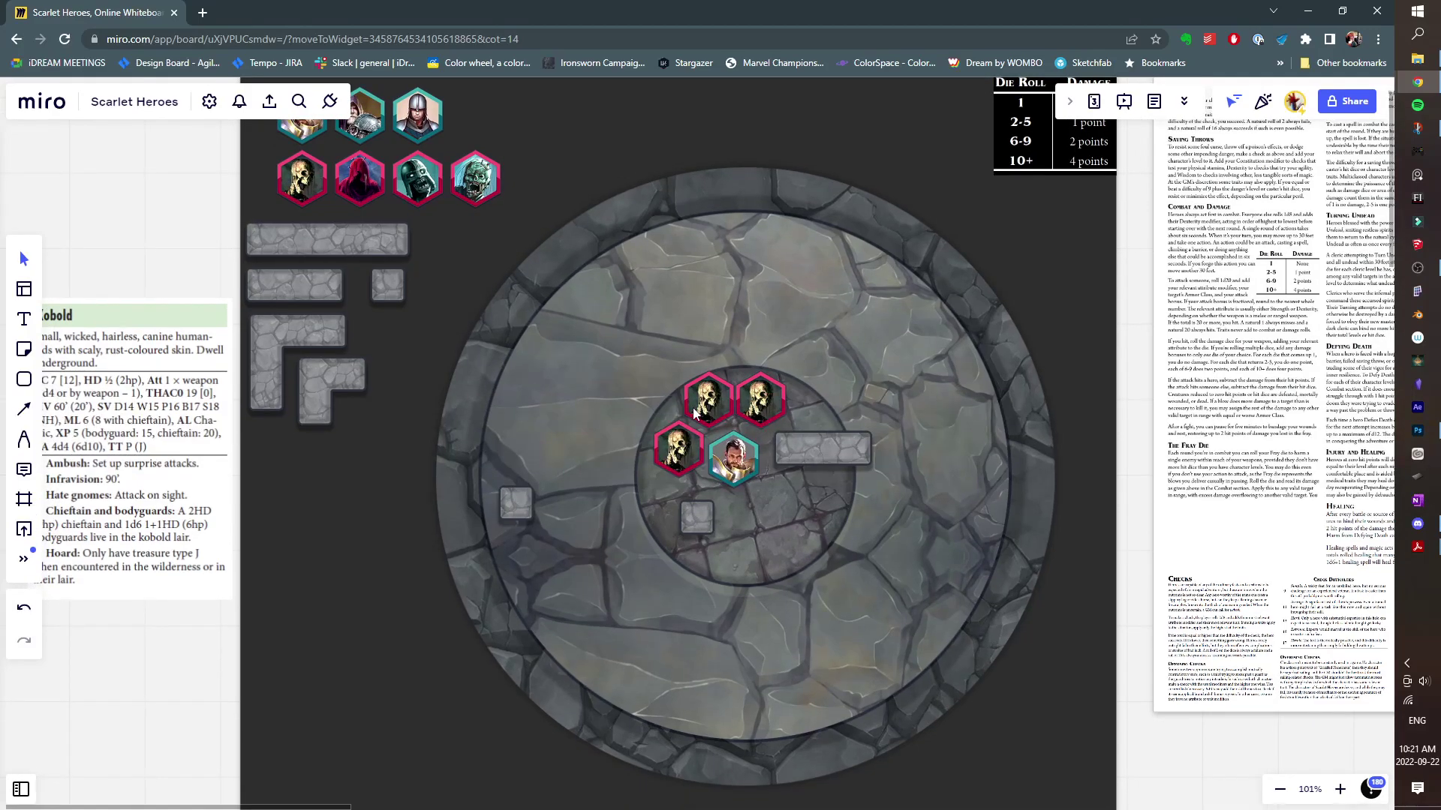
scroll(711, 371, "down", 2)
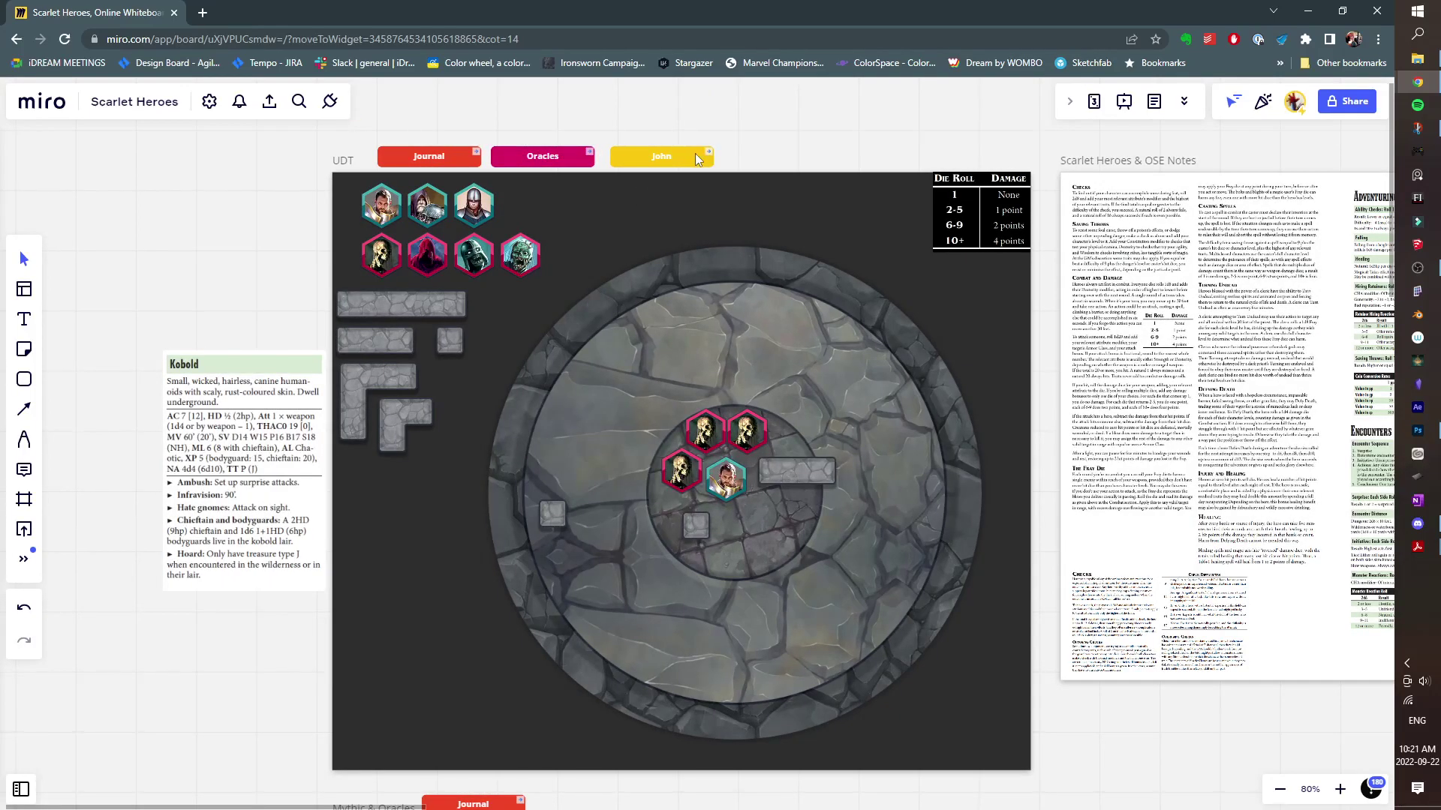
left_click(699, 156)
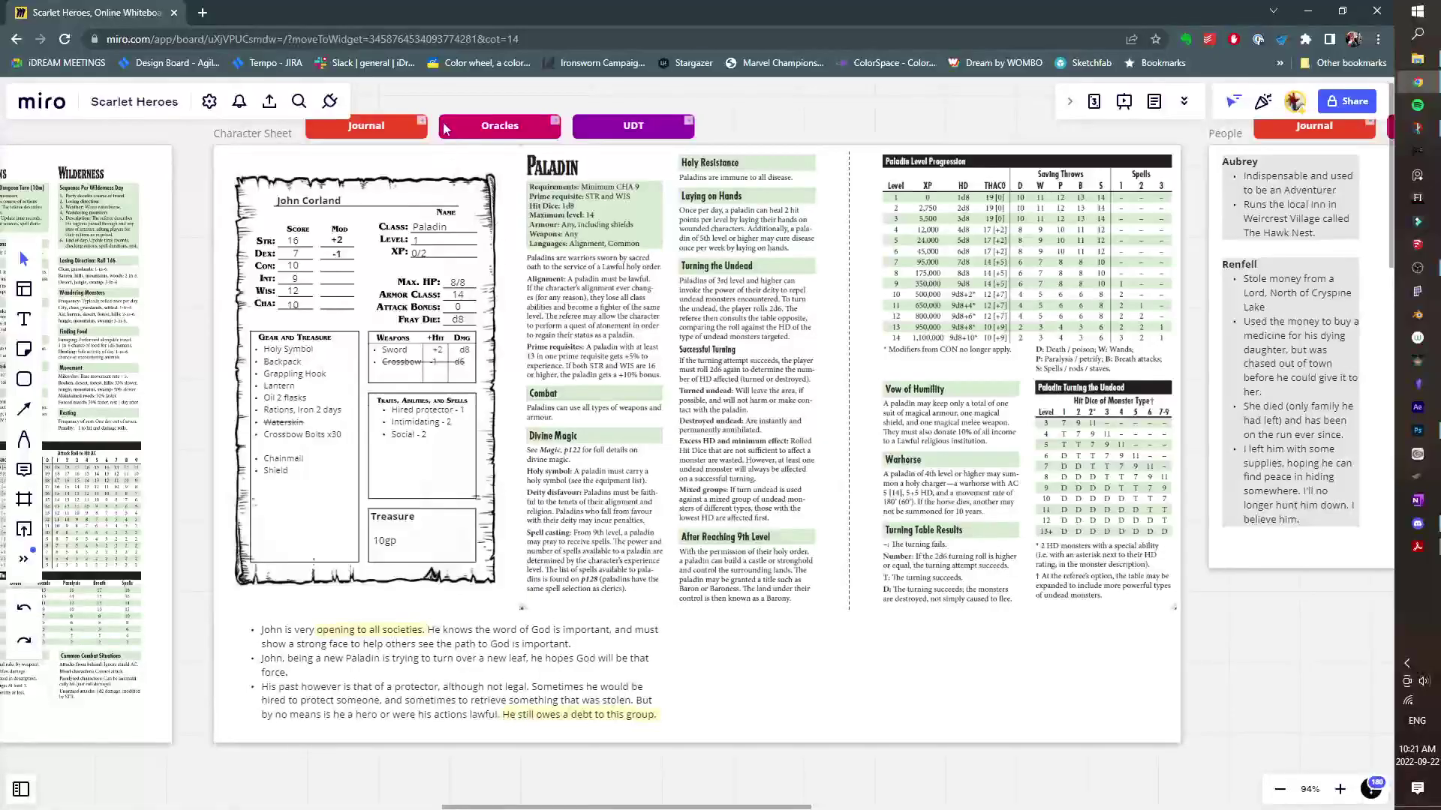
left_click(684, 126)
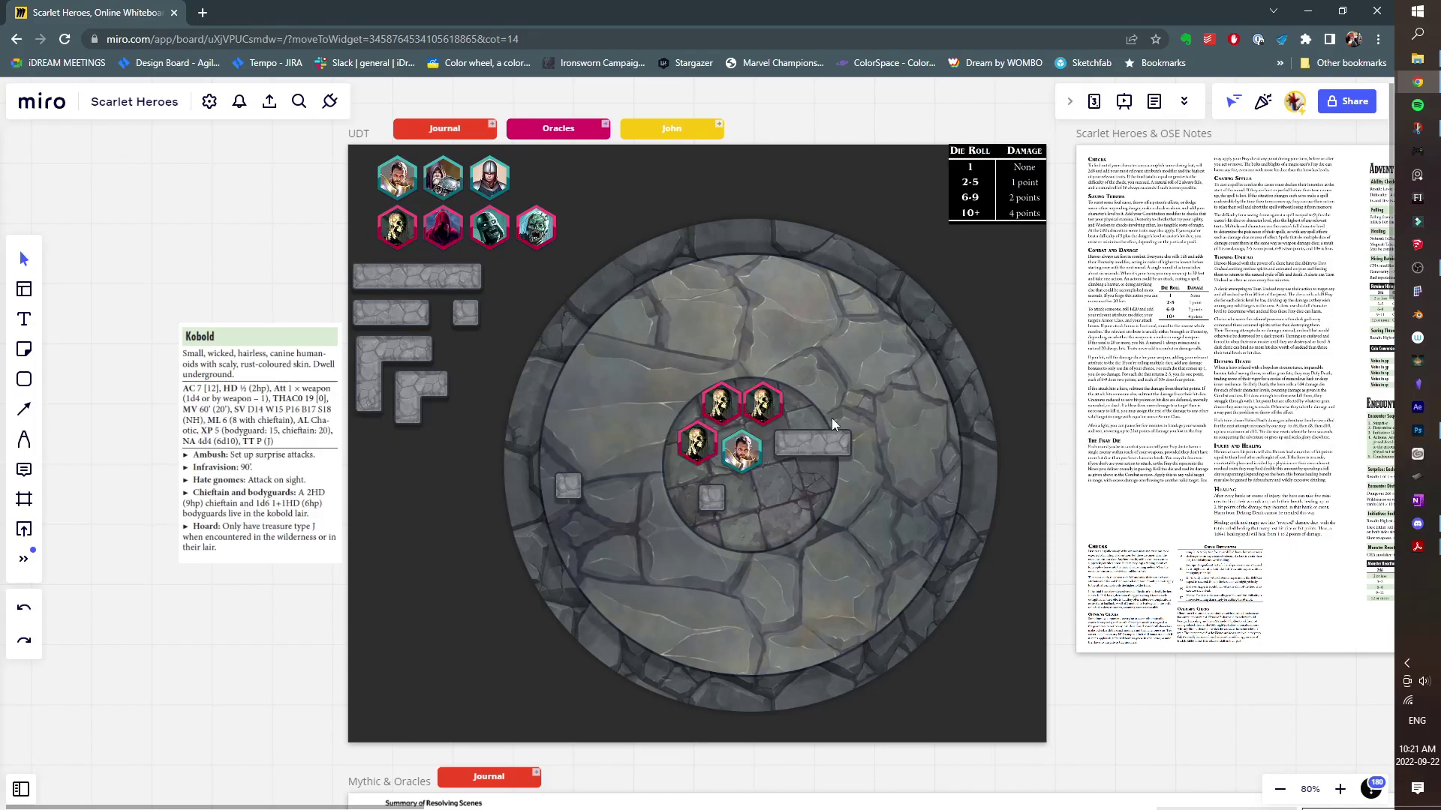
Nudge the three skeleton tokens and the hero token slightly within the inner circle of the UDT map.
left_click_drag(769, 419, 777, 423)
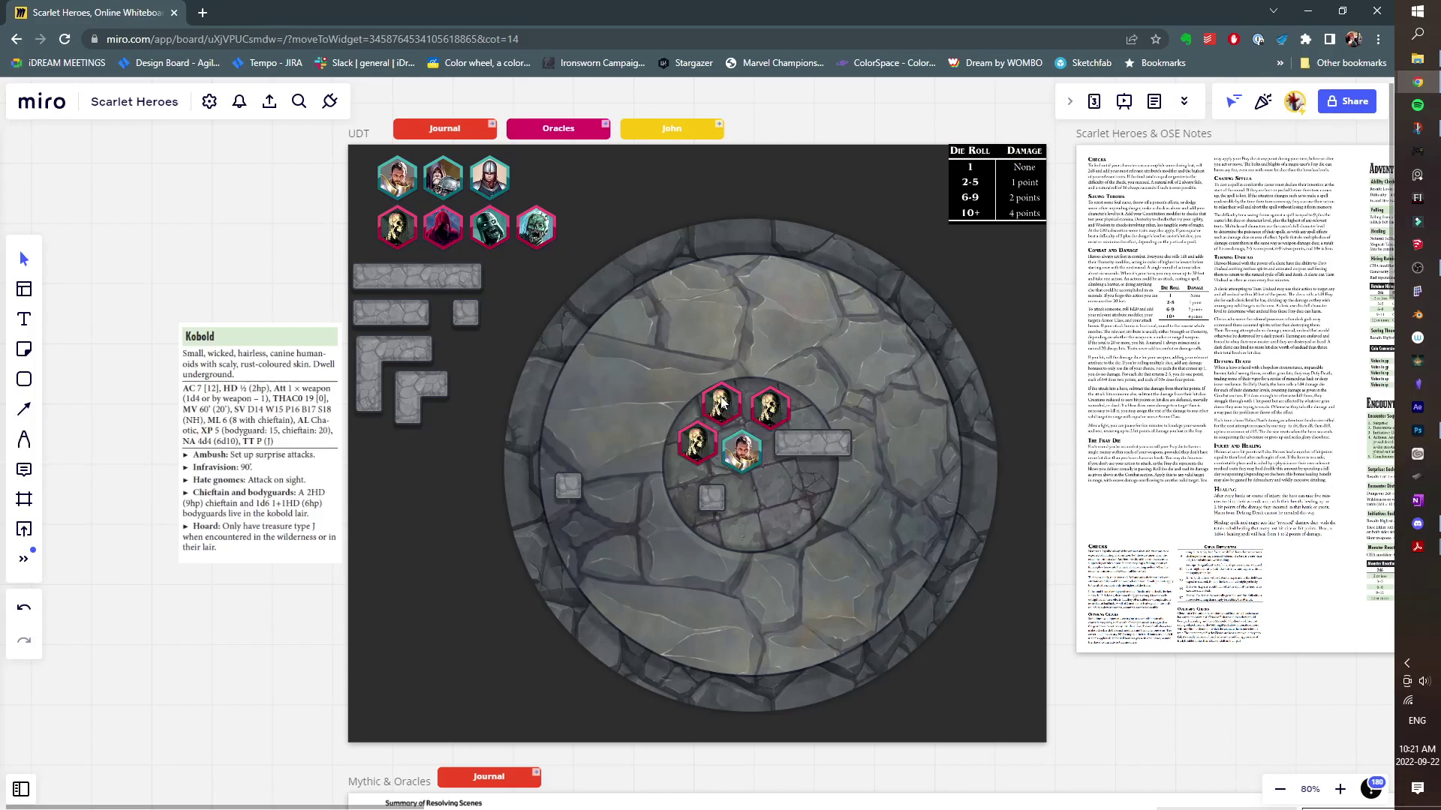
mouse_move(724, 403)
left_mouse_down()
mouse_move(708, 373)
mouse_move(728, 407)
left_mouse_up()
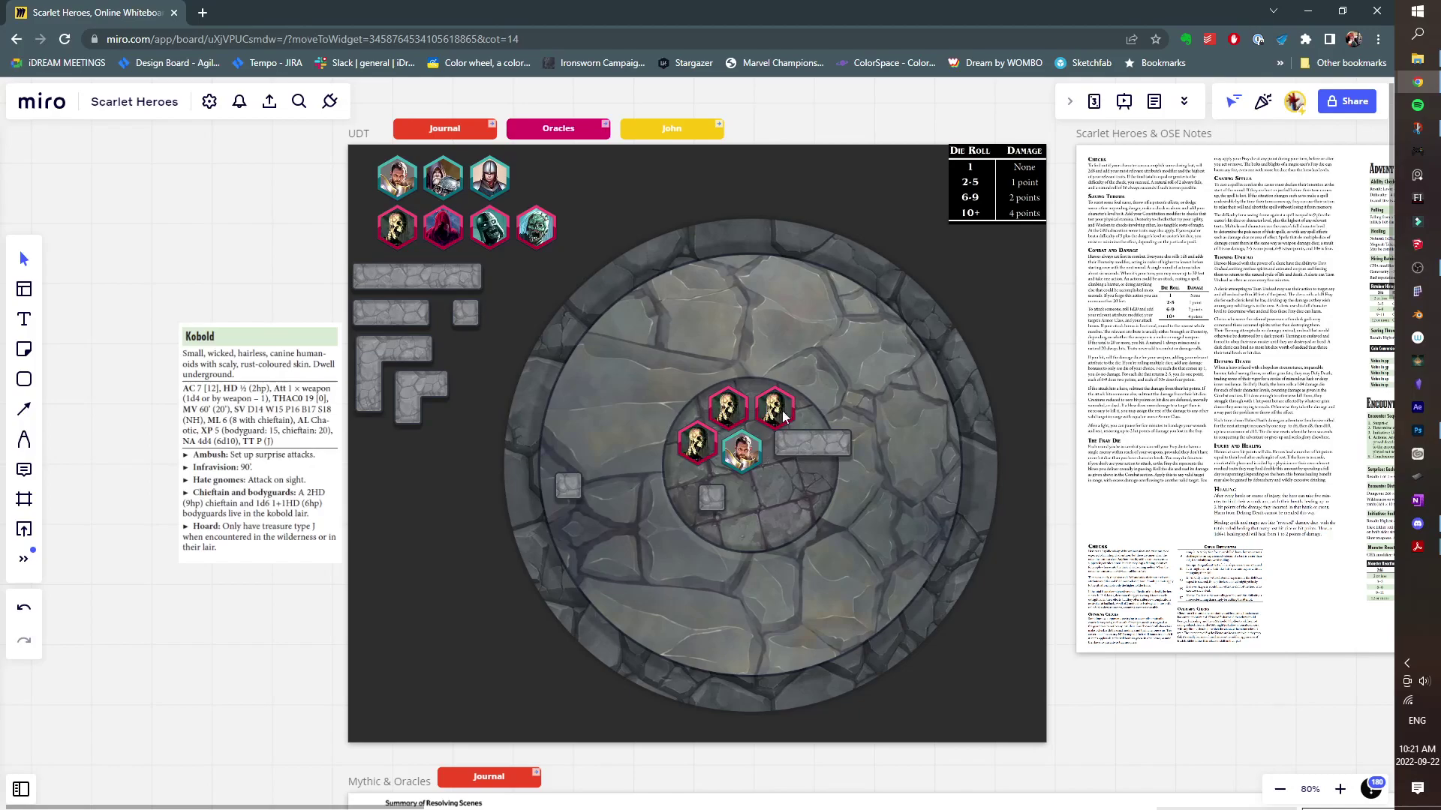
left_click_drag(694, 448, 695, 446)
left_click(744, 482)
left_click_drag(740, 458, 747, 463)
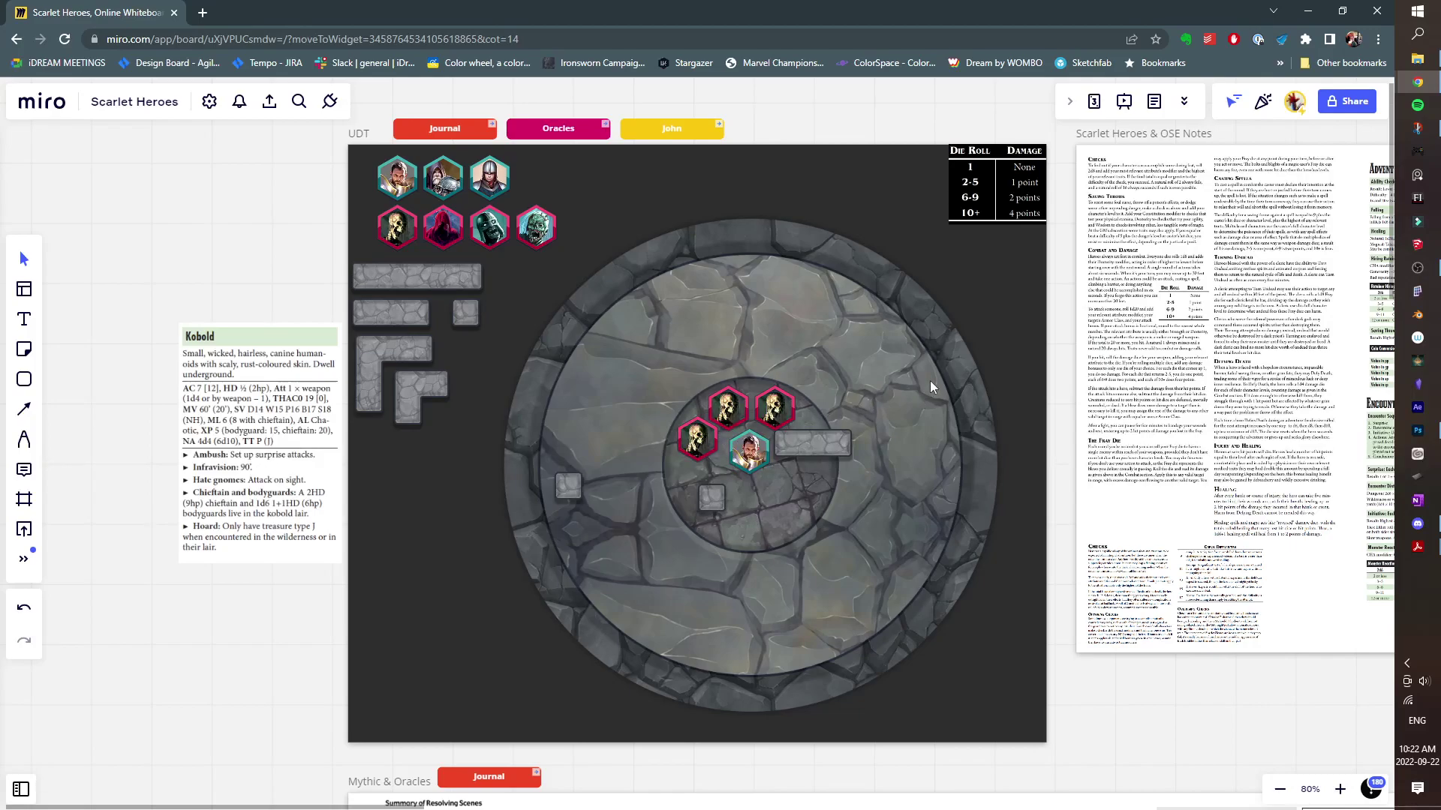
Set the Paladin's hit points to 7/8 on the Character Sheet and return to the UDT frame.
left_click(719, 129)
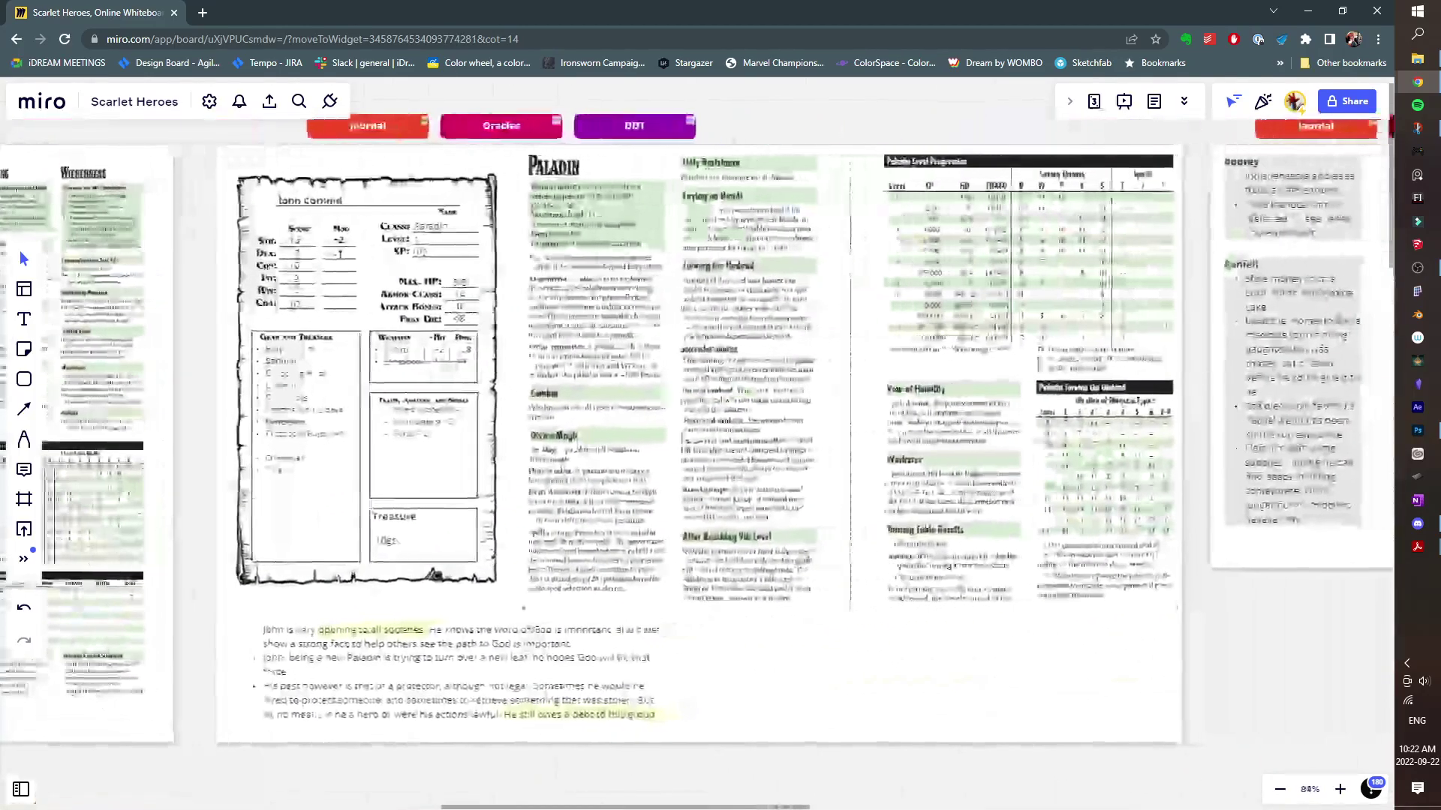
left_click(458, 282)
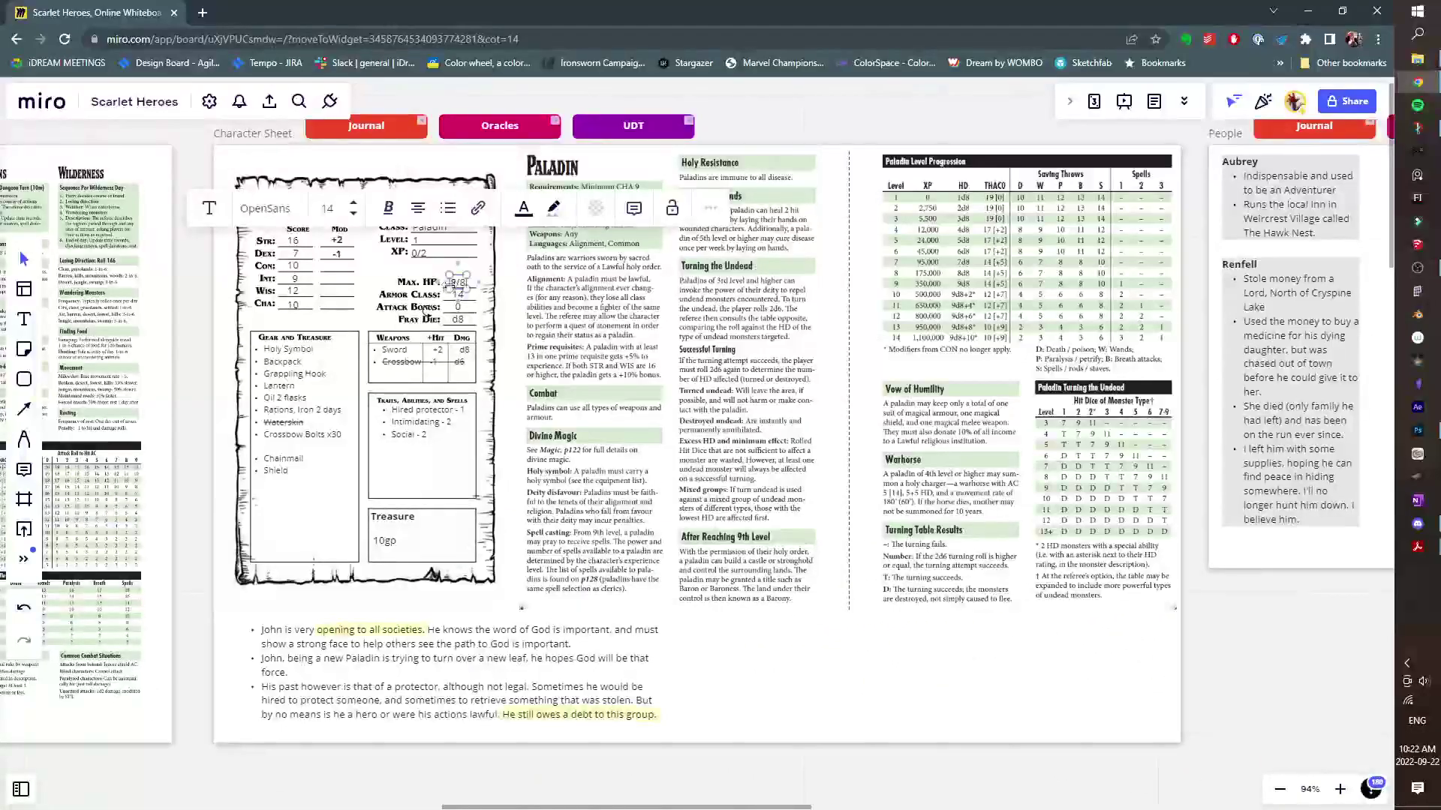
type("7")
left_click(537, 379)
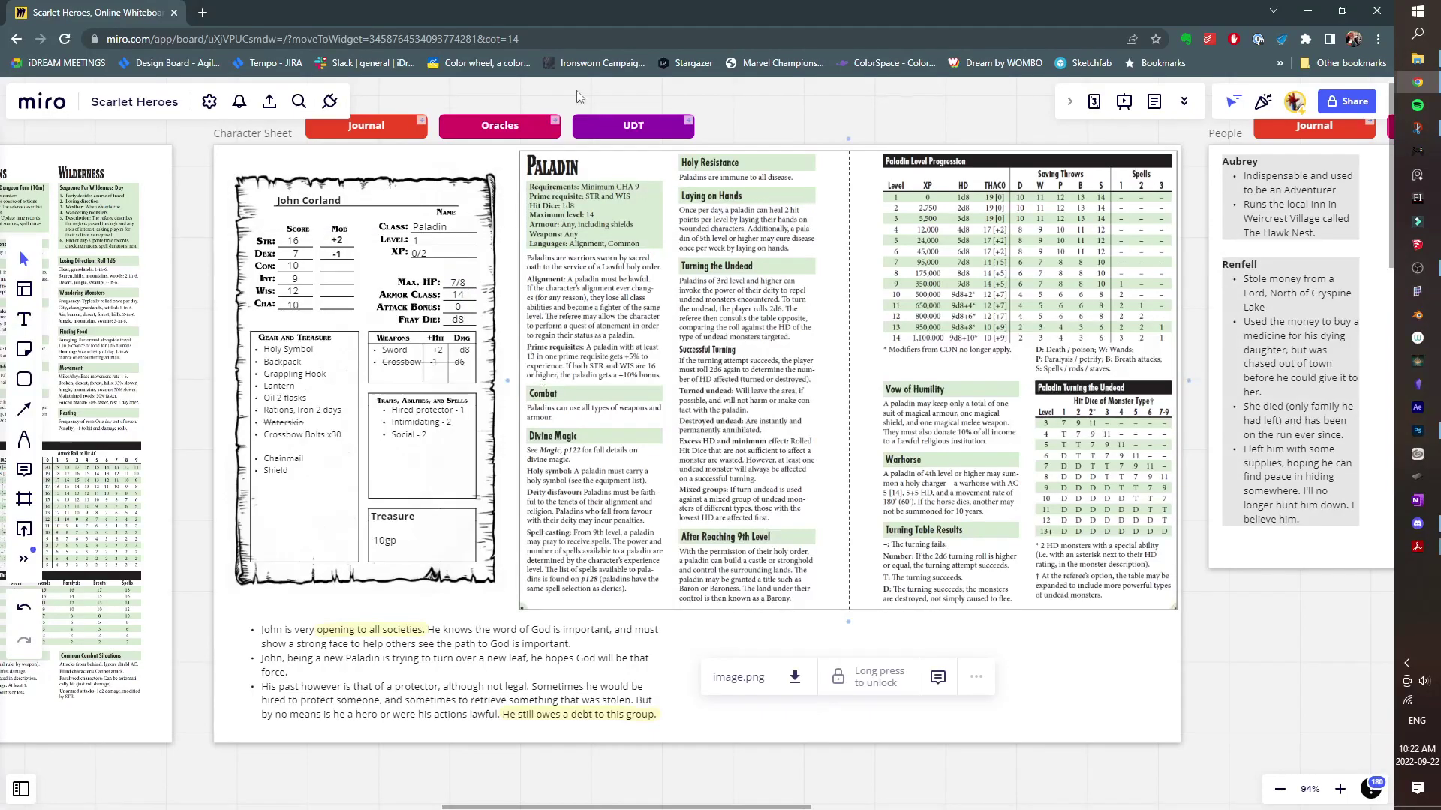
left_click(692, 126)
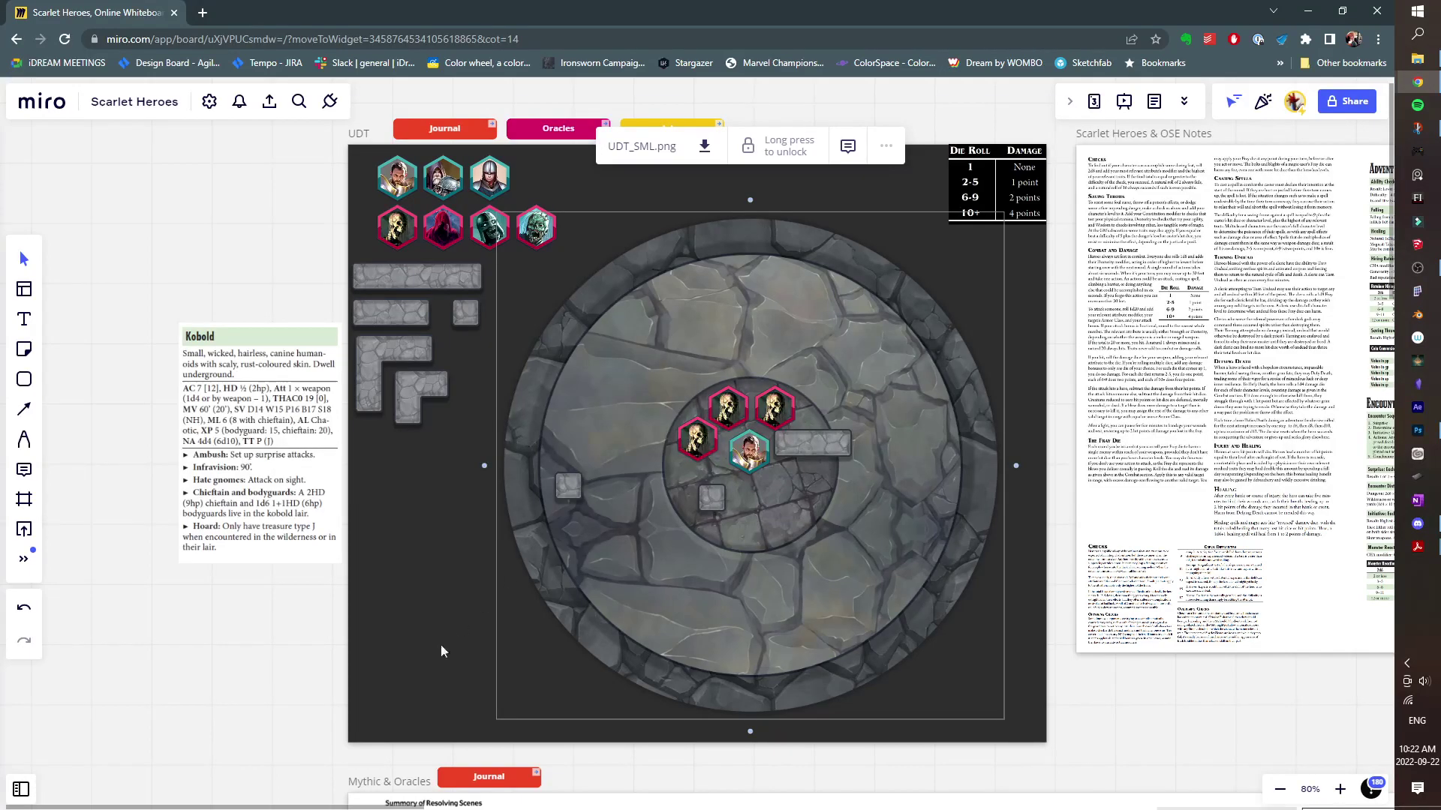
left_click(374, 672)
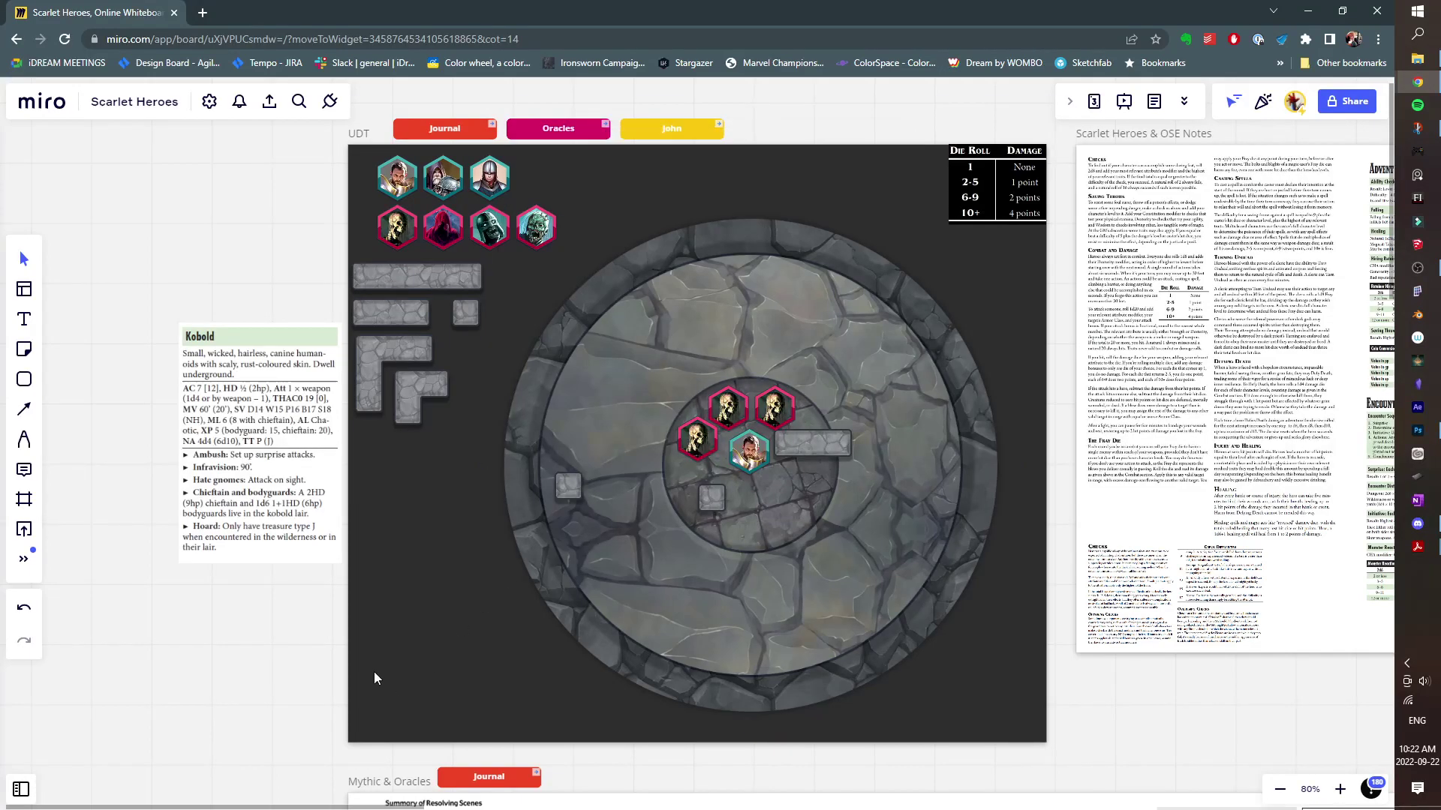
Set the Paladin's Attack Bonus to +2 on the Character Sheet.
left_click(719, 125)
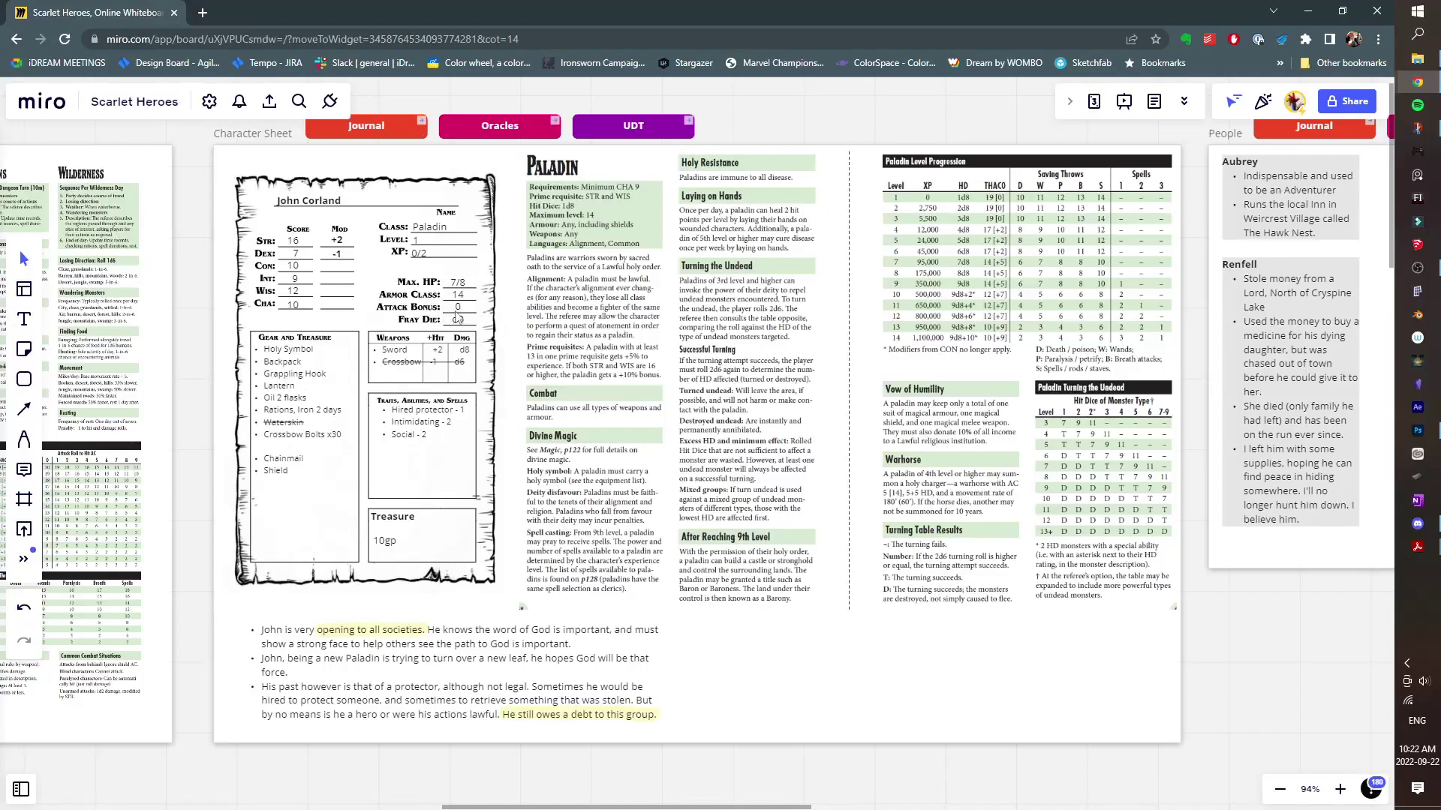
double_click(459, 309)
type("+2")
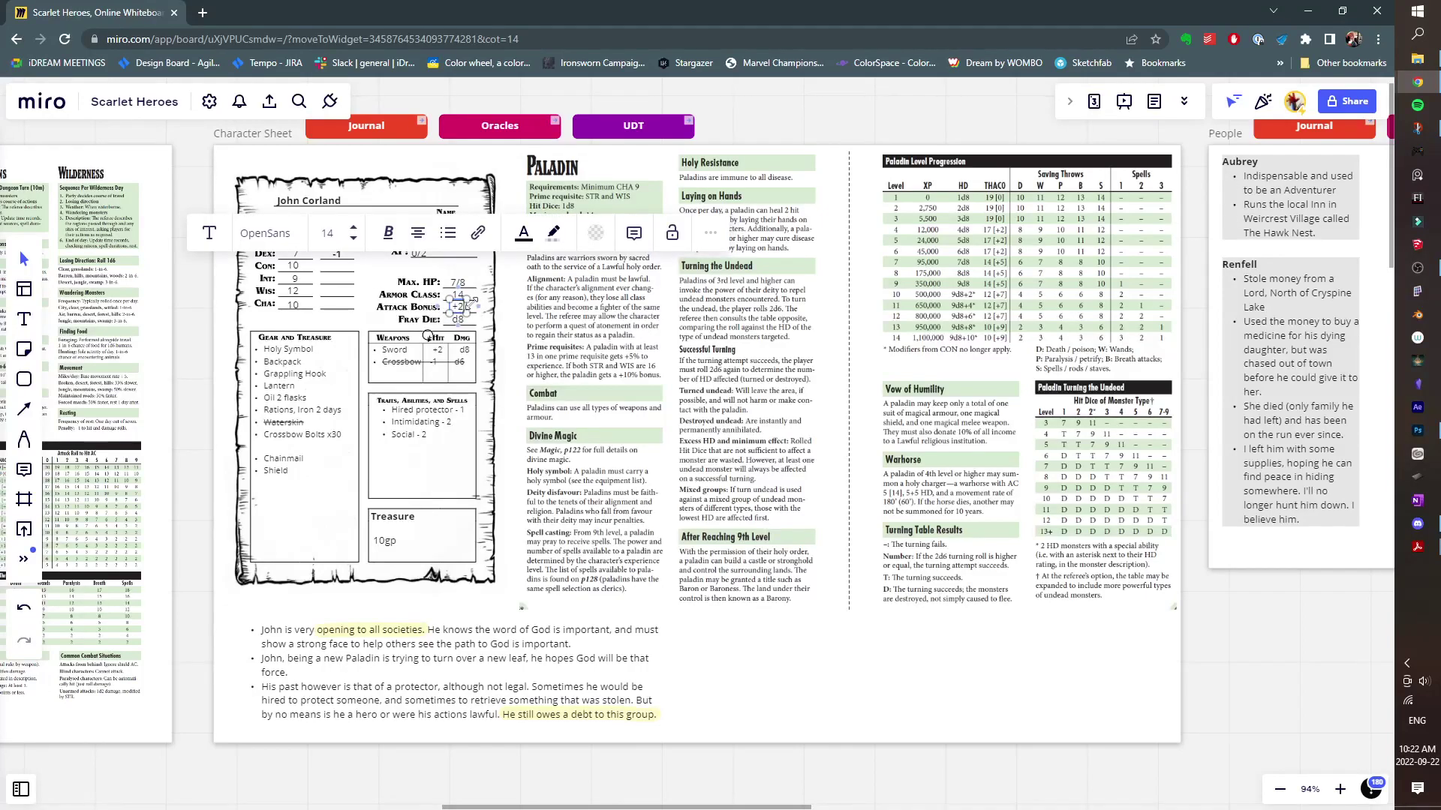
left_click(204, 159)
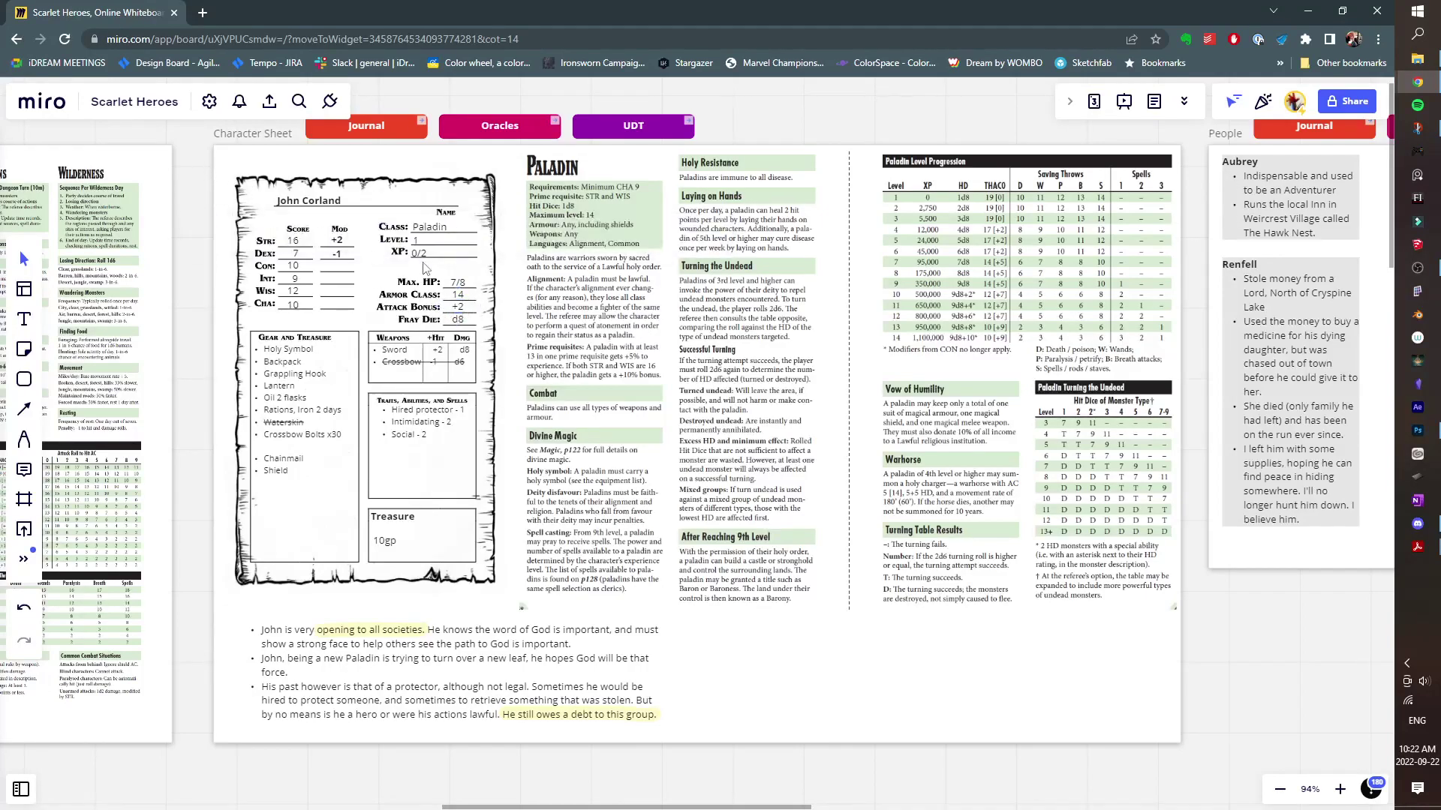
Undo the Attack Bonus change while keeping the hit point edit, and return to the UDT frame.
key("ctrl+z")
key("ctrl+z")
key("ctrl+shift+z")
left_click(672, 124)
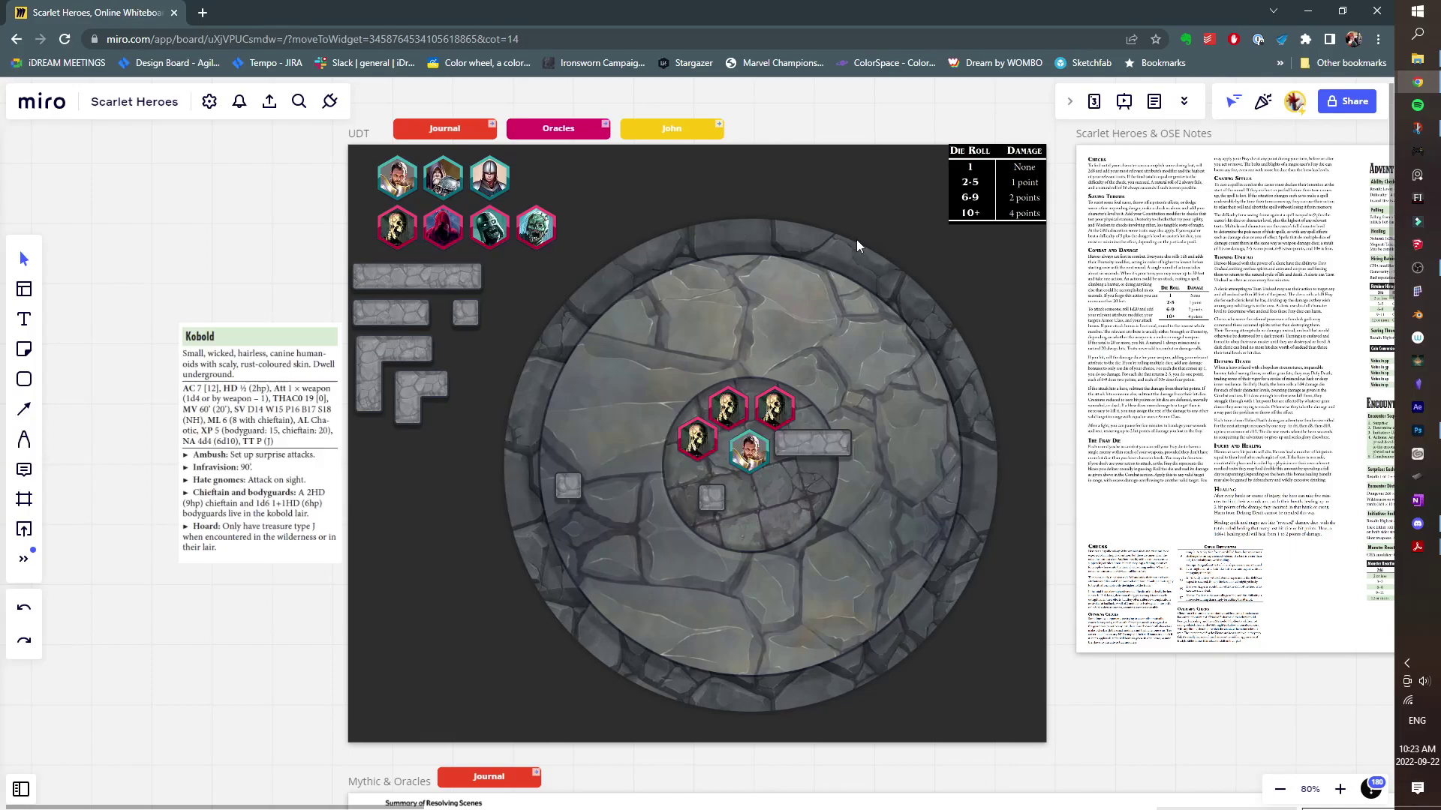
Delete the three skeleton tokens surrounding the hero from the UDT map.
left_click(758, 492)
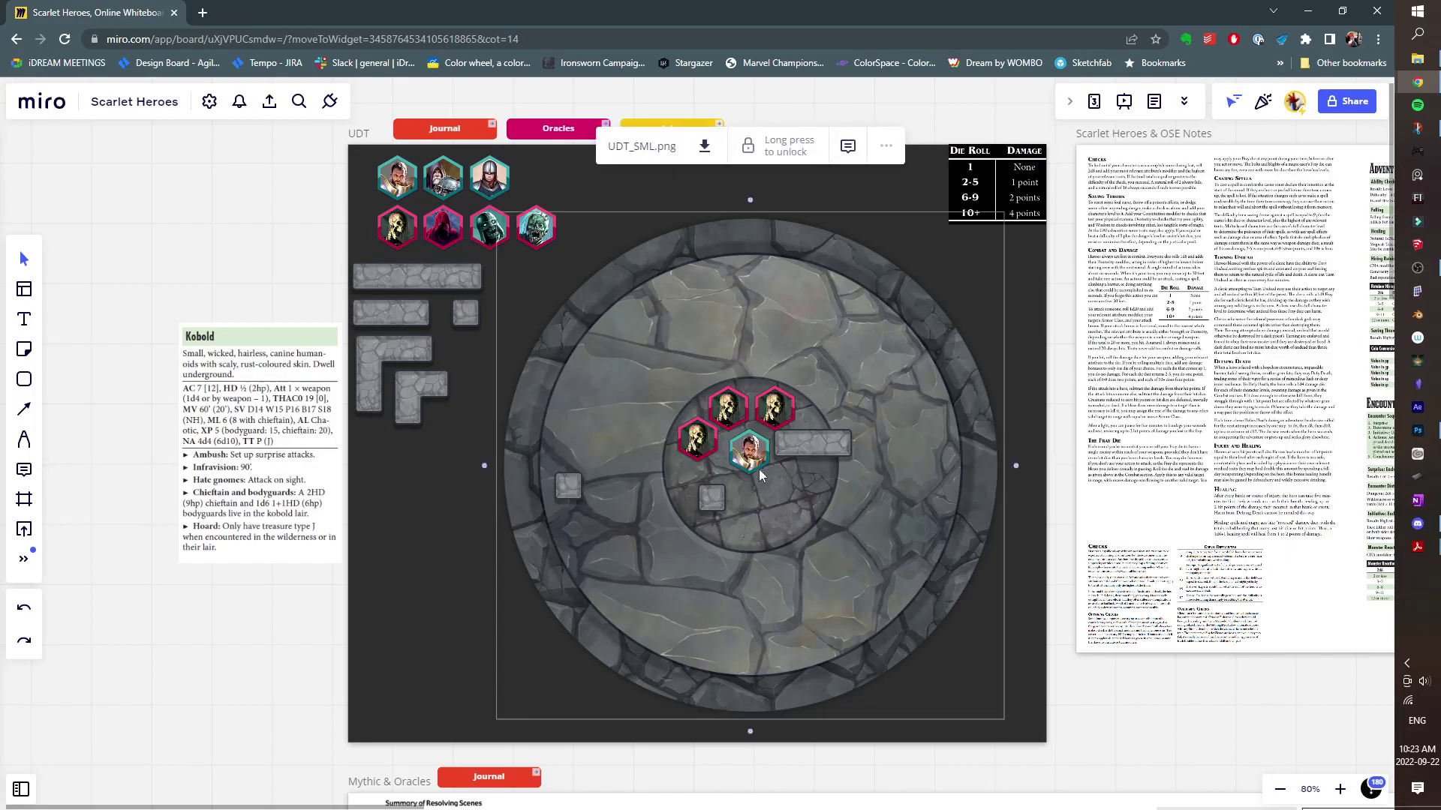
left_click(758, 462)
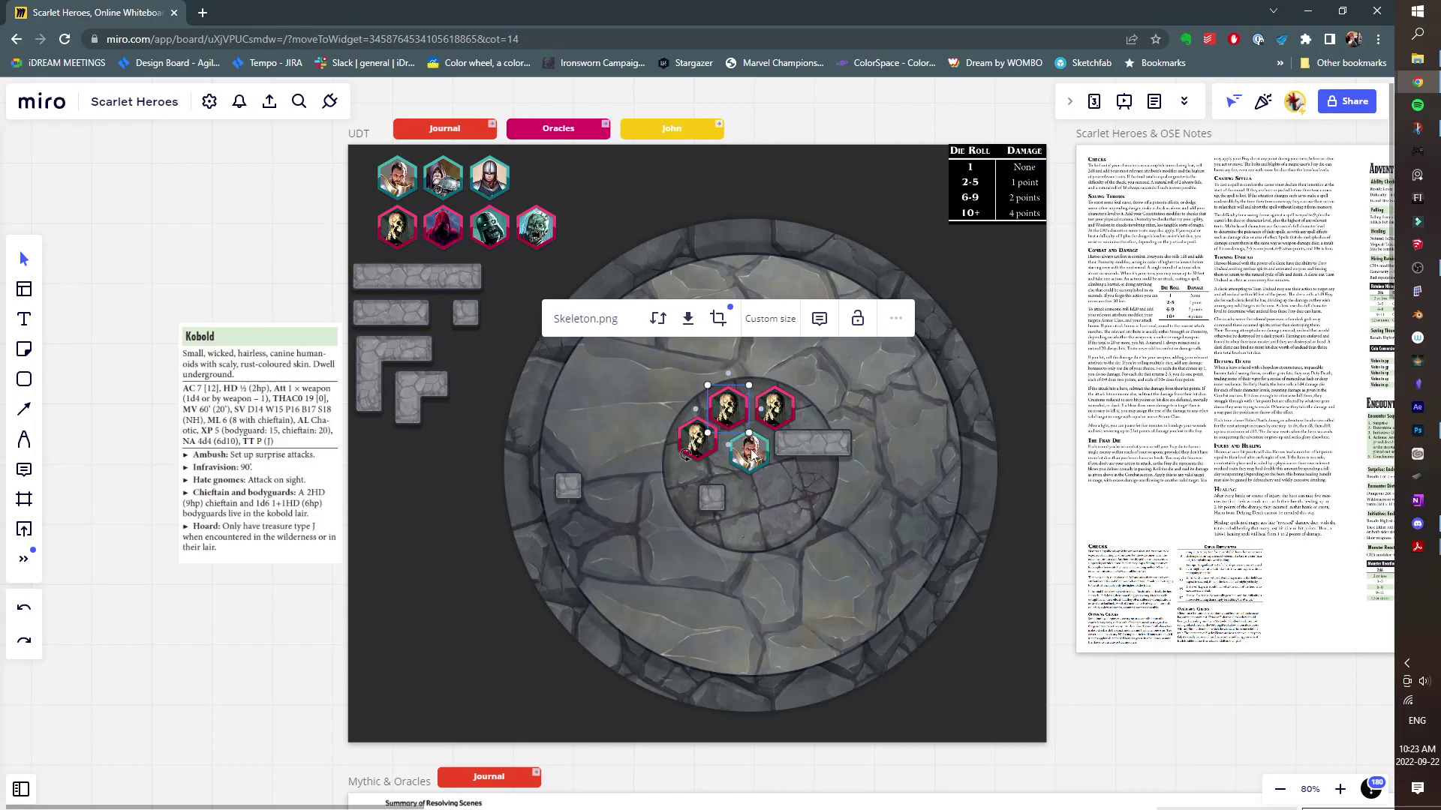
left_click(558, 526)
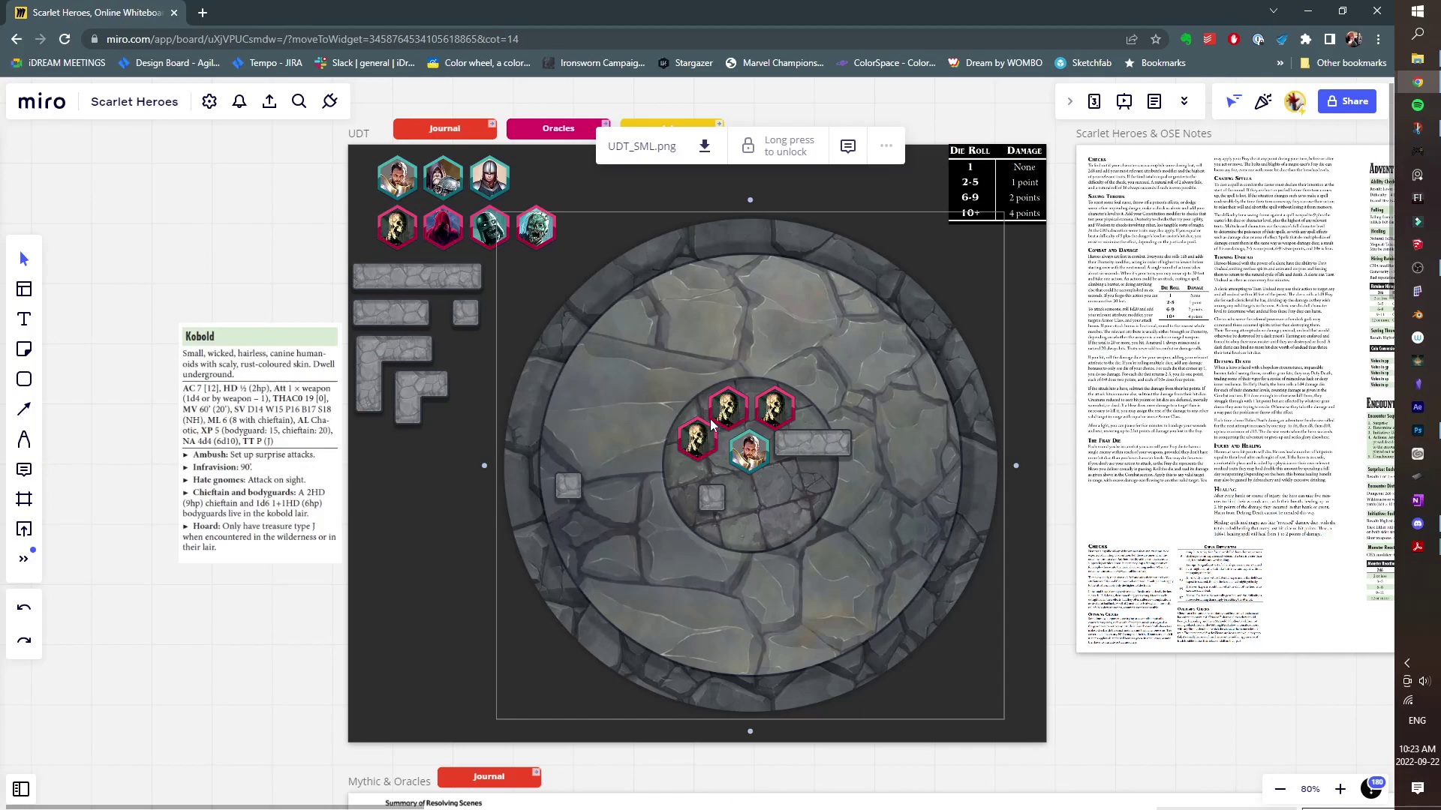
left_click(706, 439)
key("Delete")
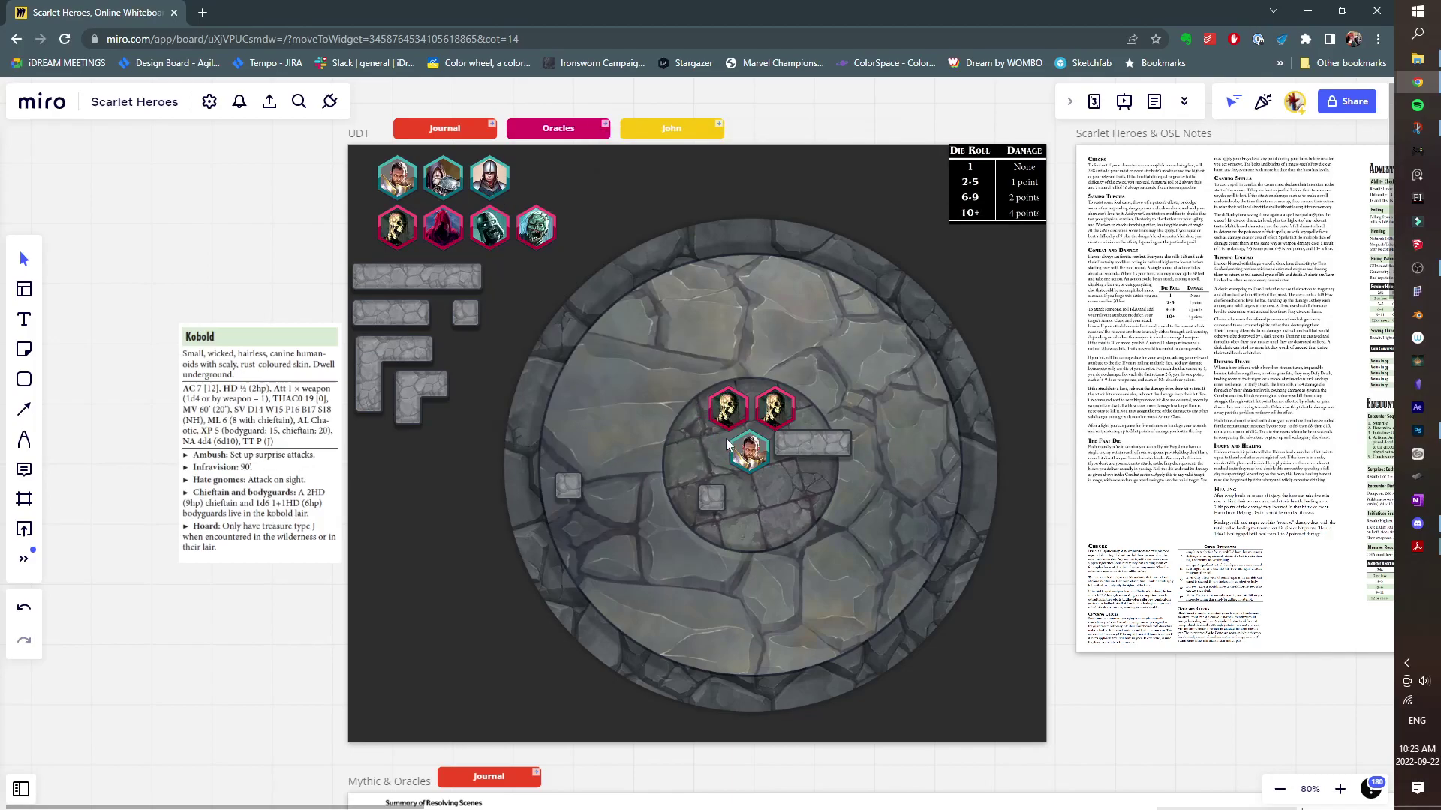
left_click(762, 408)
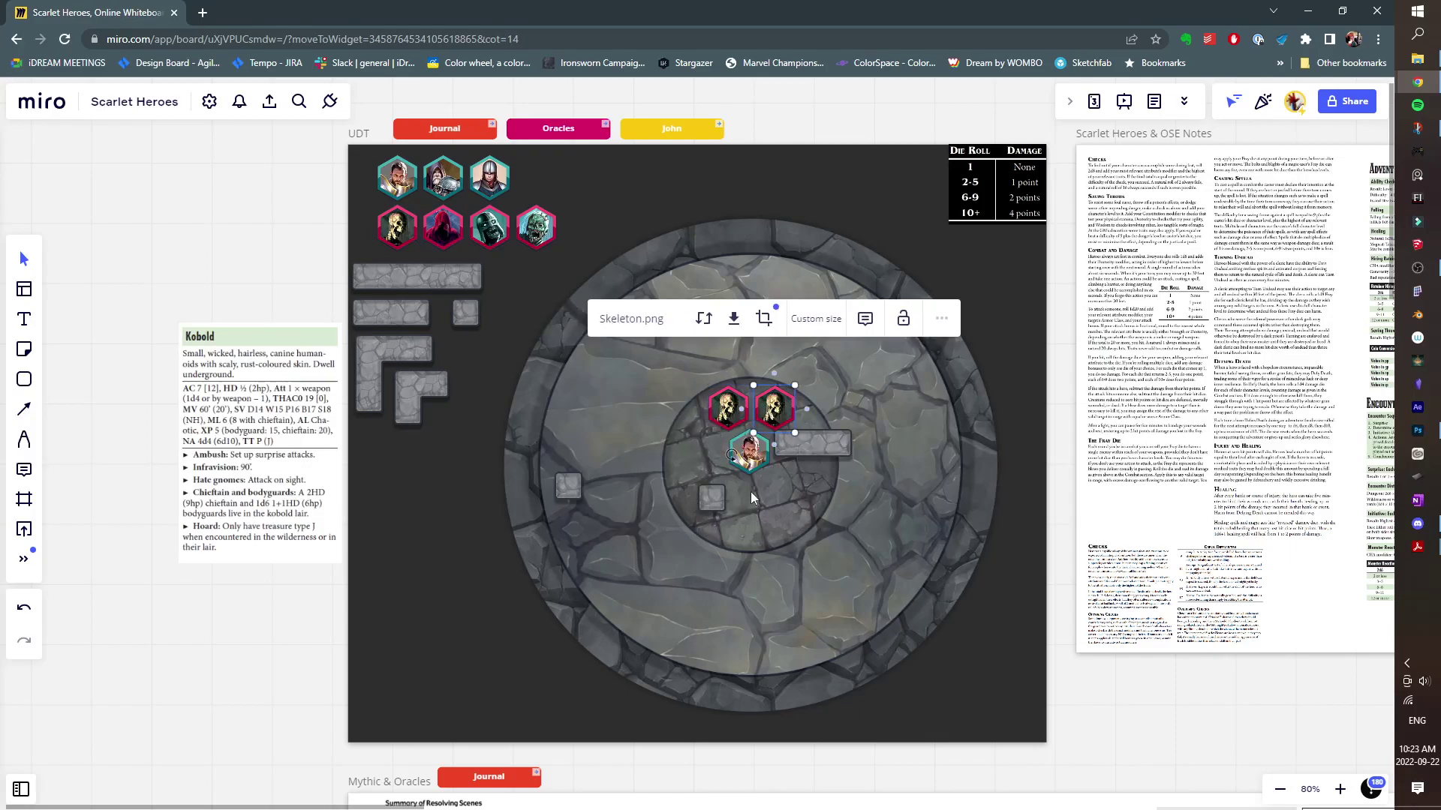
key("Delete")
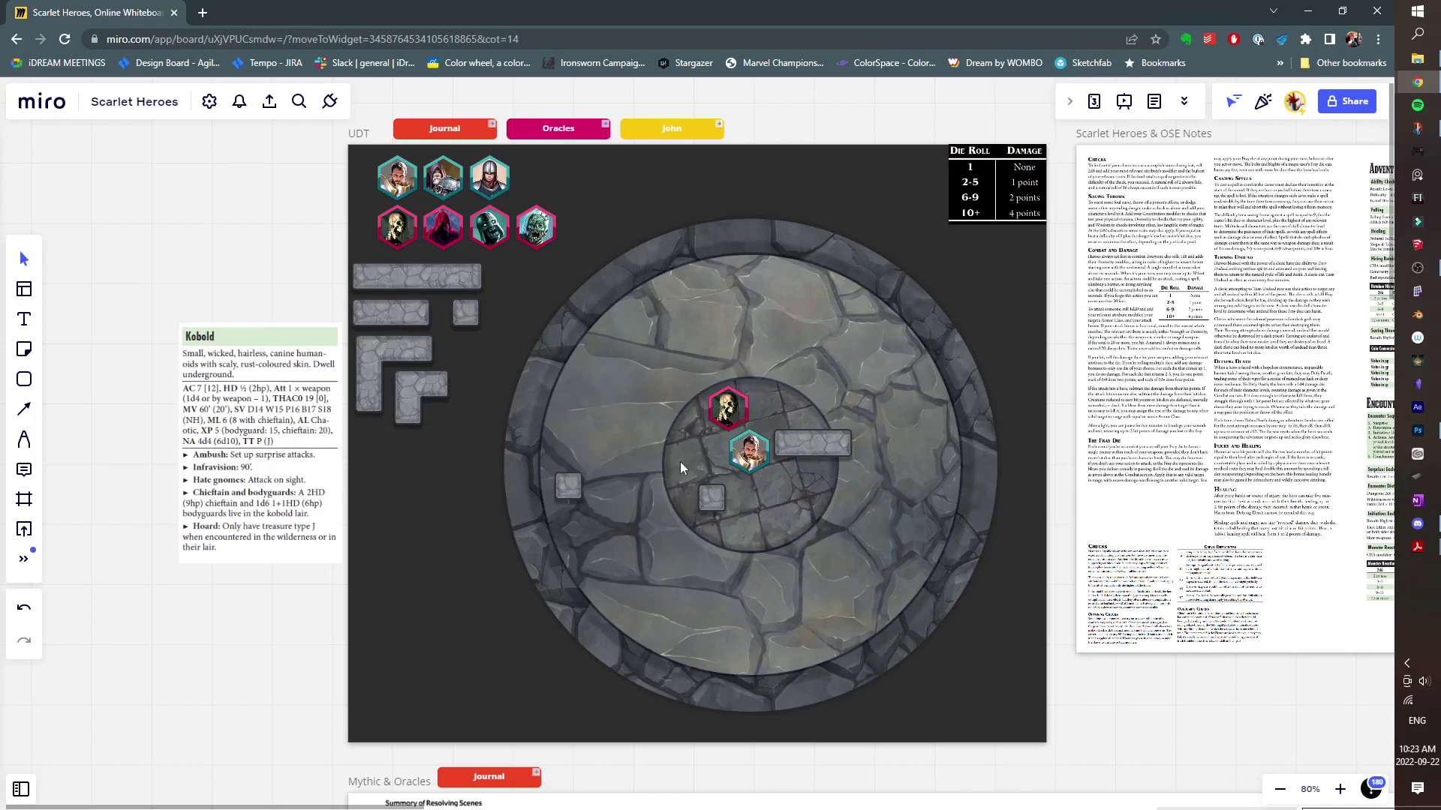
left_click(724, 420)
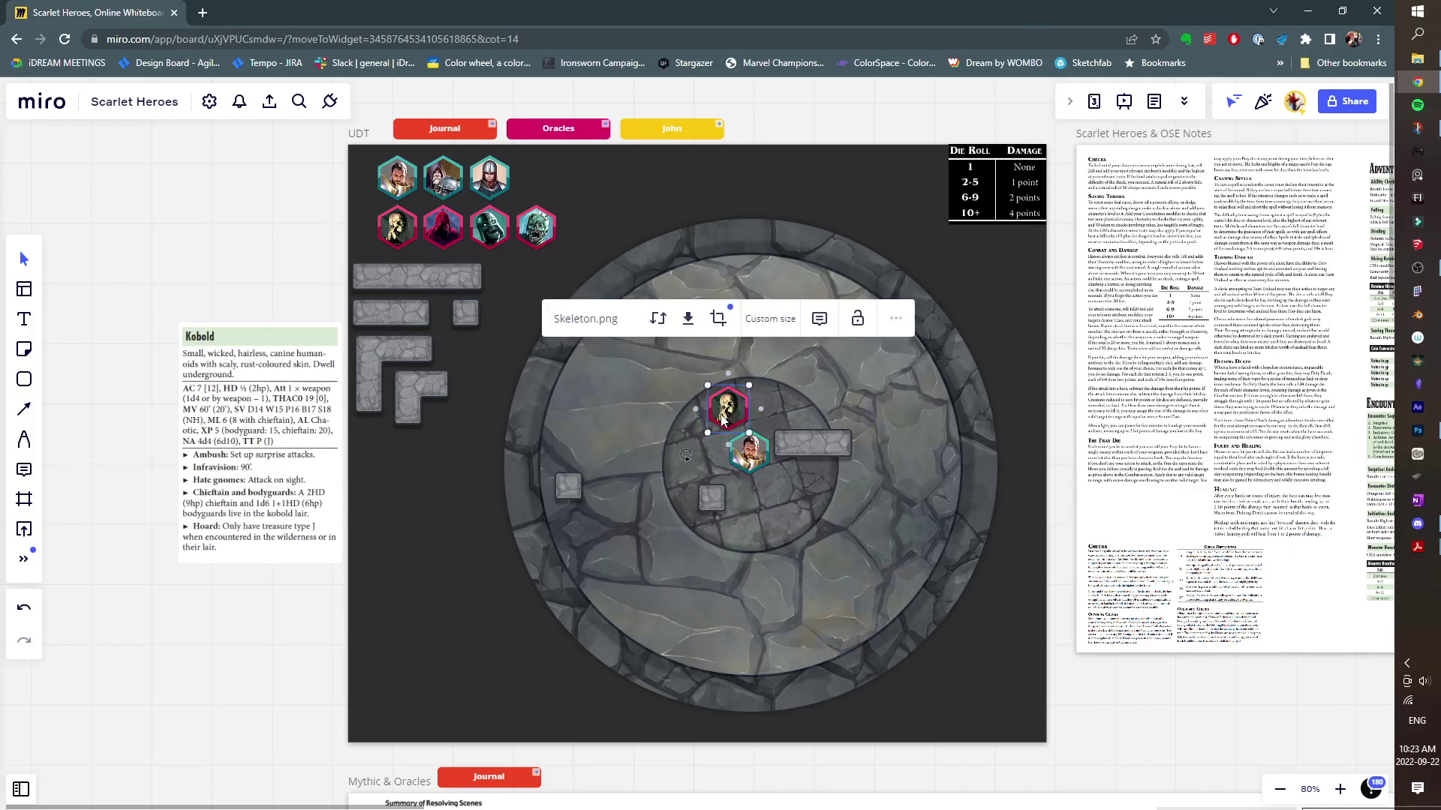
key("Delete")
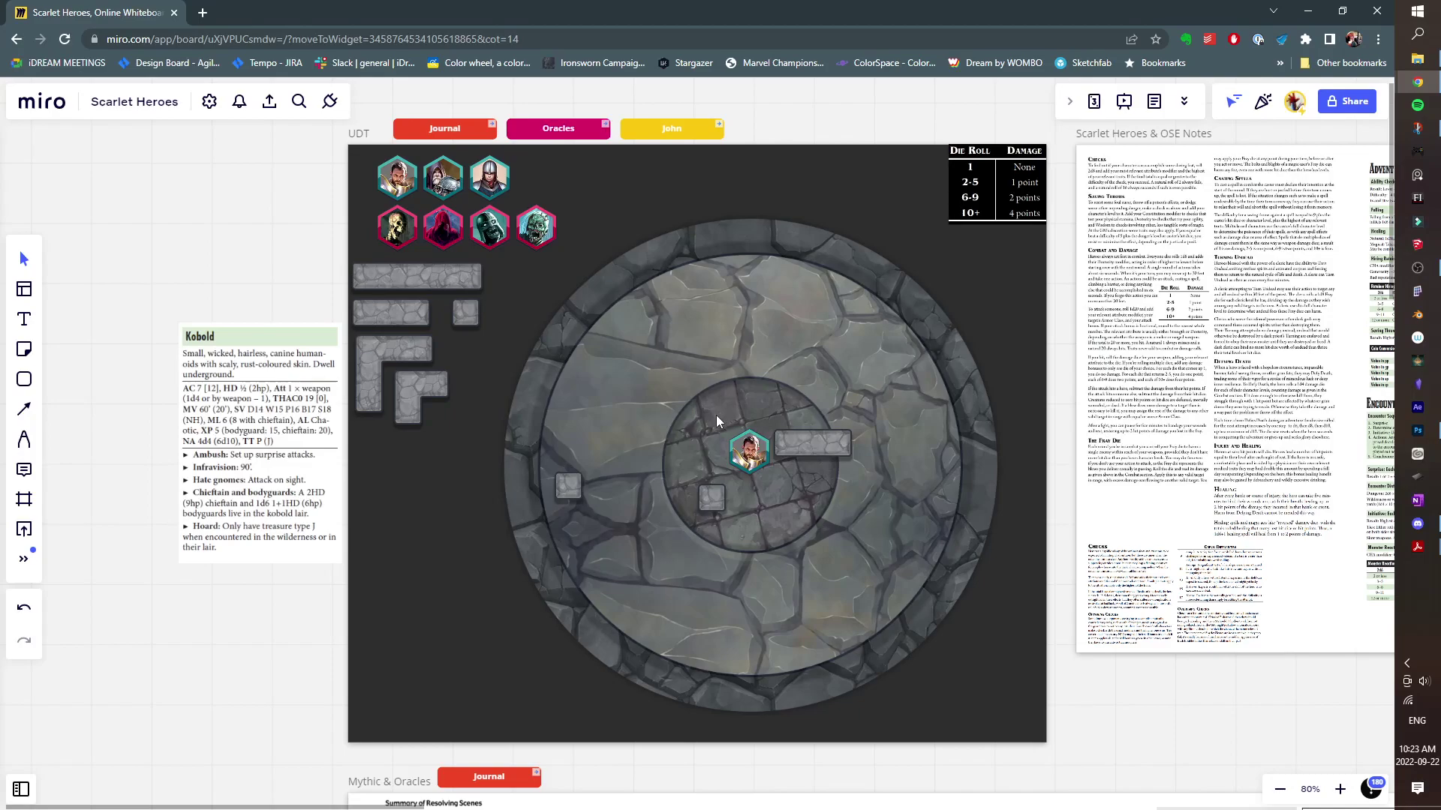
Go over to the scene setups in the Mythic & Oracles frame and the session notes in the Journal frame.
scroll(763, 512, "down", 3)
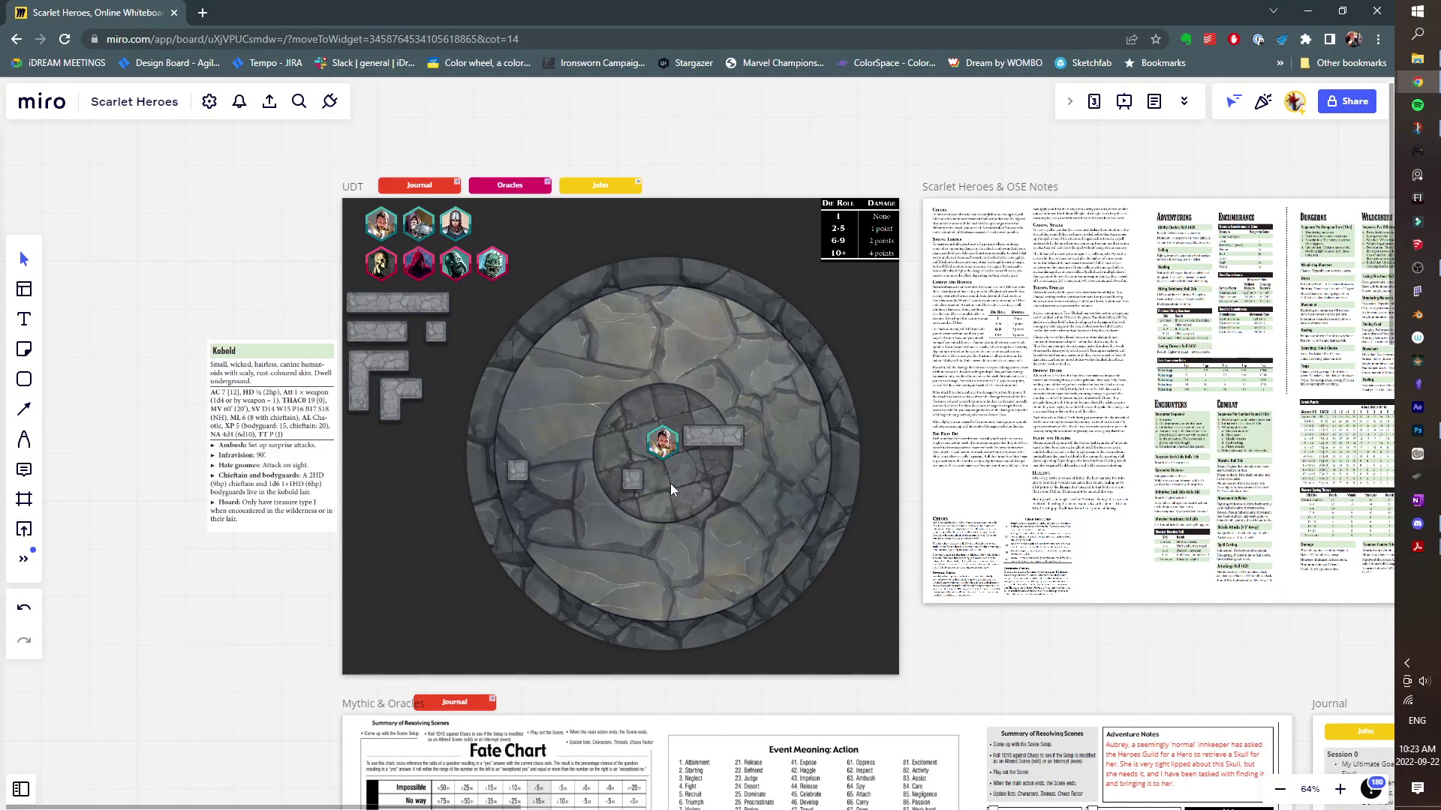
left_click_drag(671, 484, 123, 143)
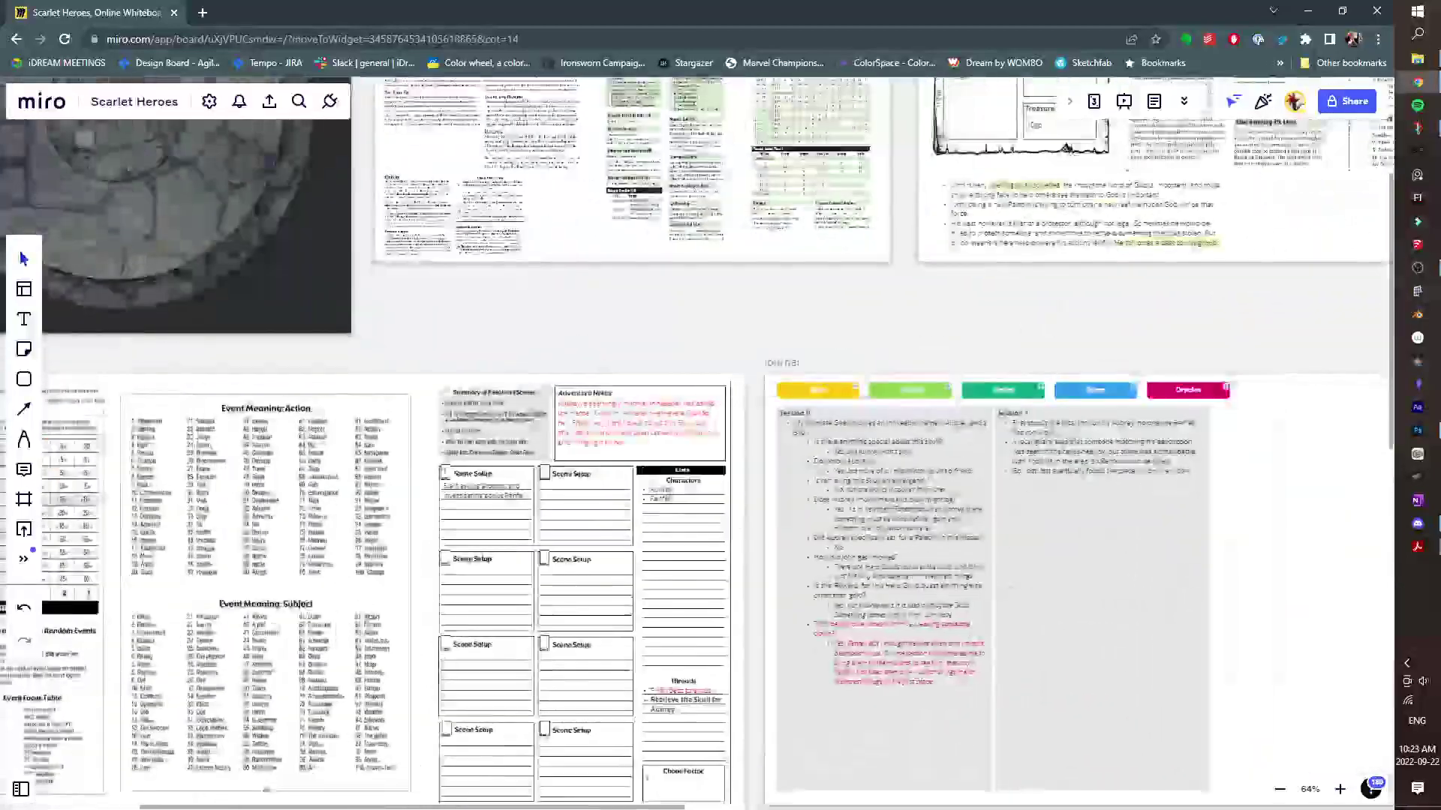
scroll(549, 262, "down", 1)
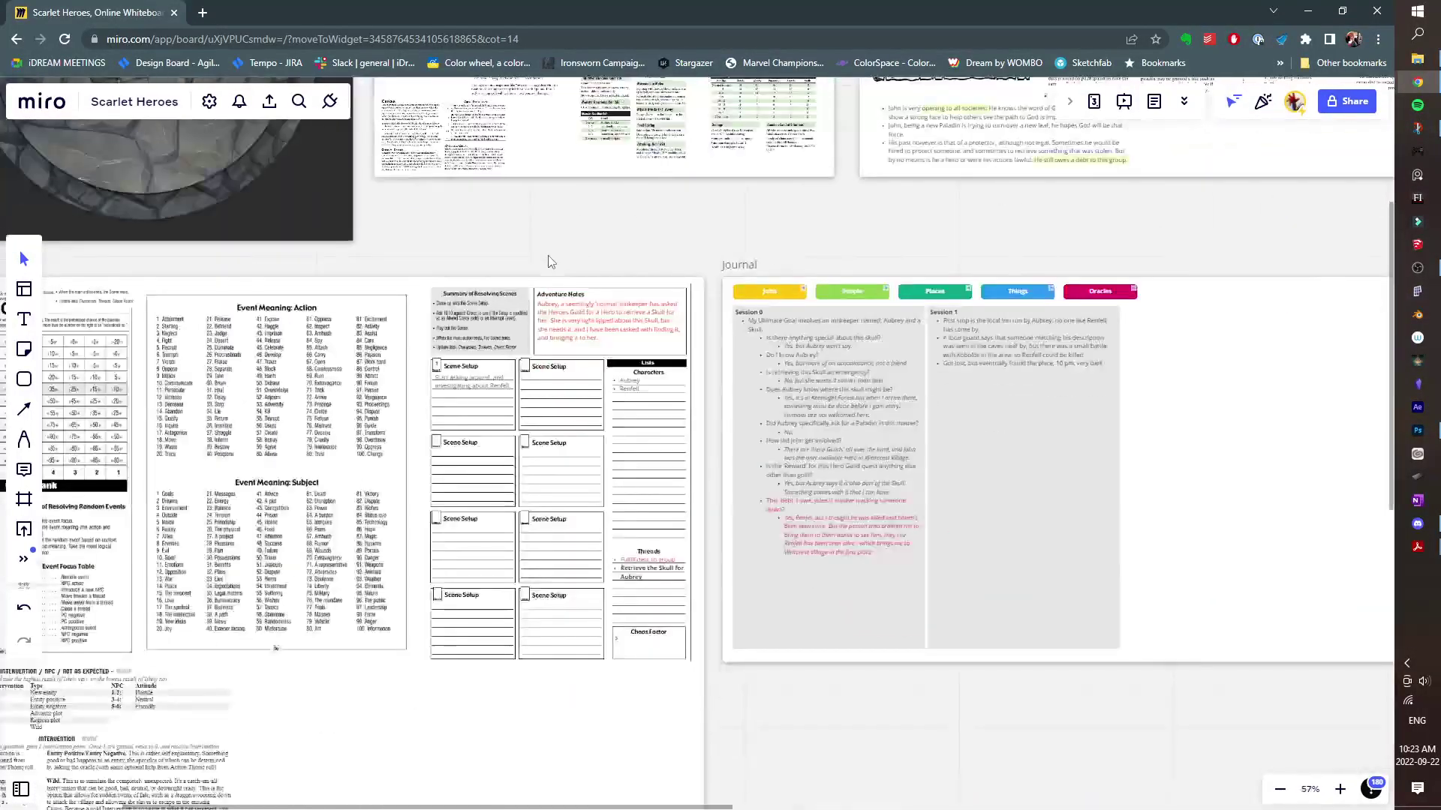
Survey the board's frames from UDT and Character Sheet across to People, Places and Things.
scroll(733, 360, "down", 3)
left_click_drag(733, 360, 608, 421)
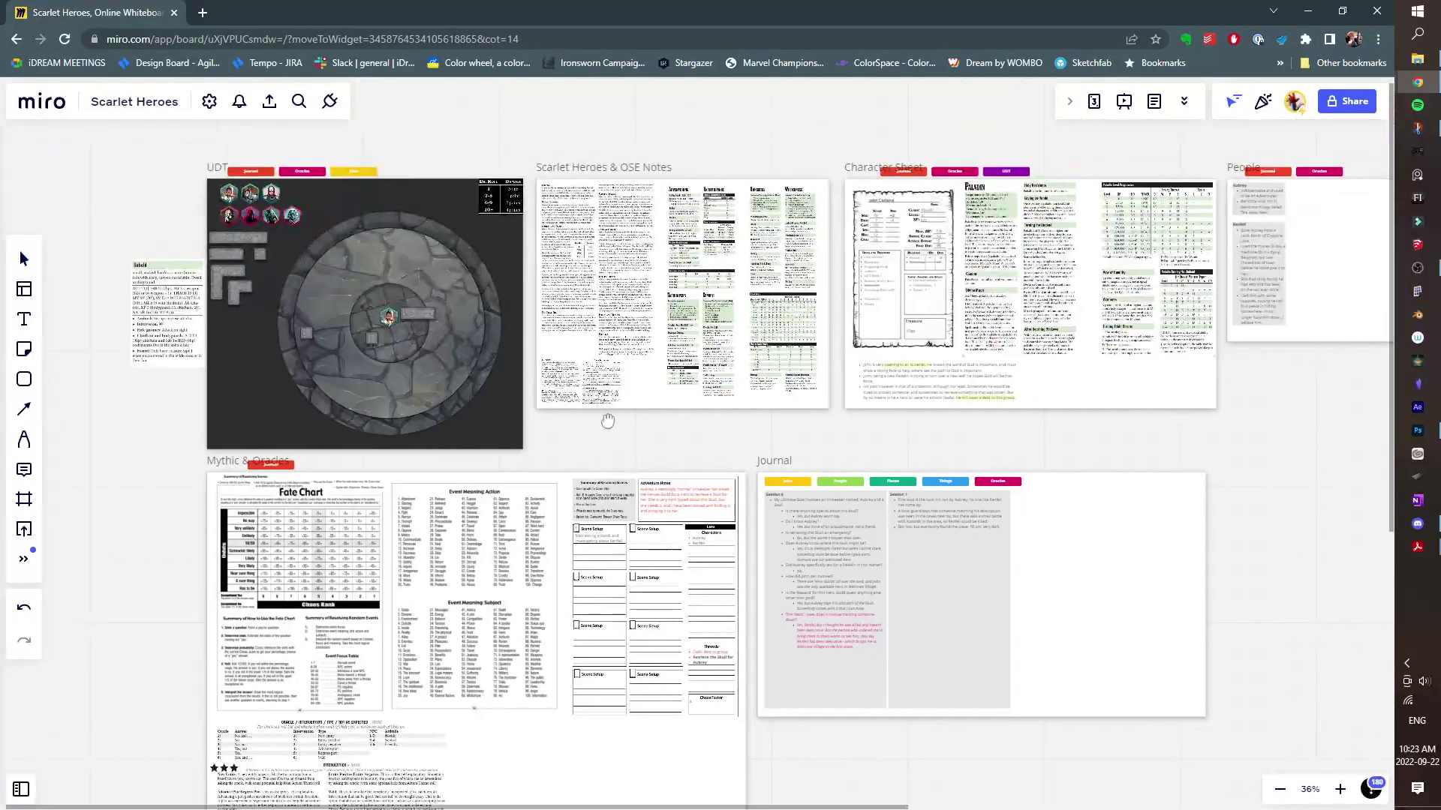
scroll(611, 426, "right", 5)
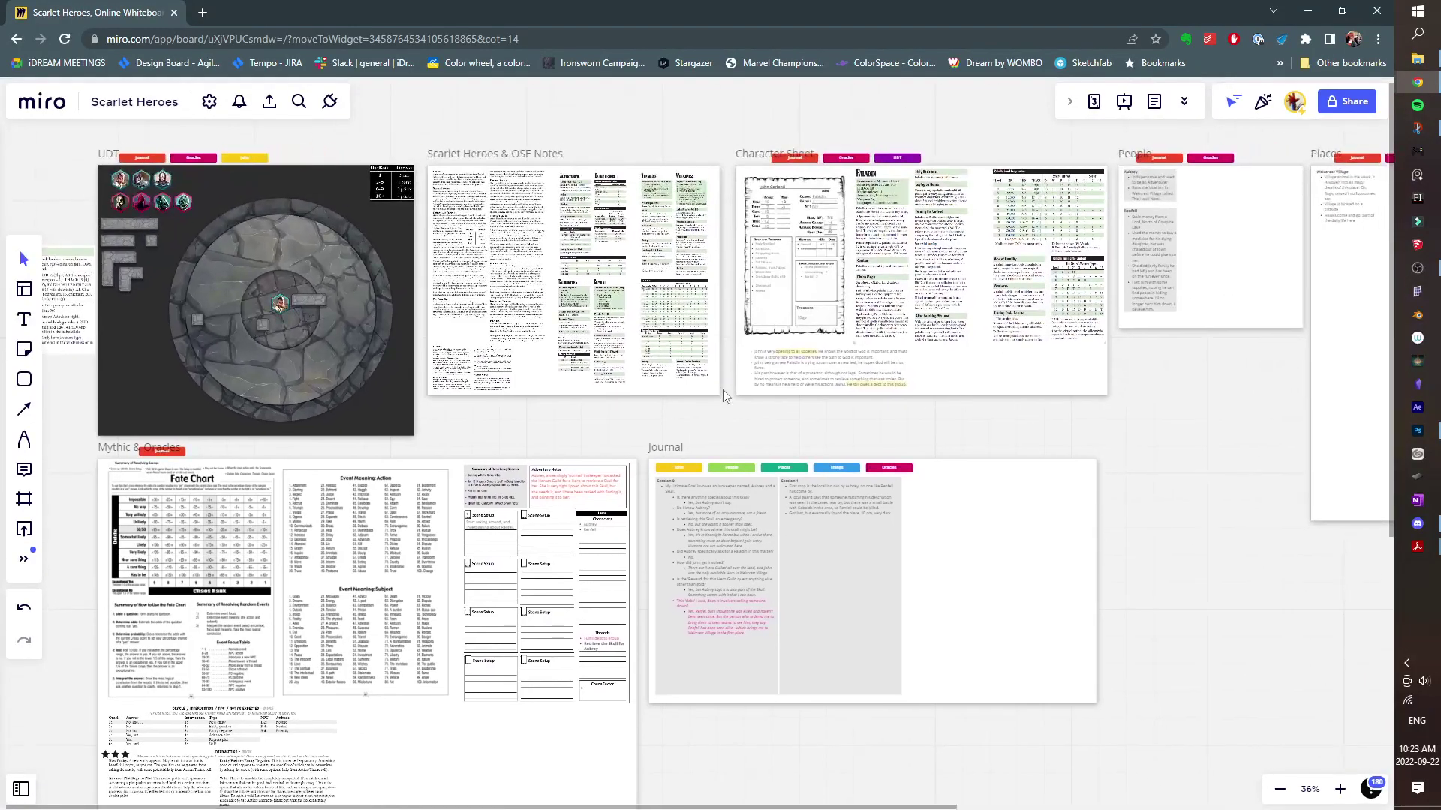
scroll(861, 433, "right", 5)
scroll(724, 428, "down", 3)
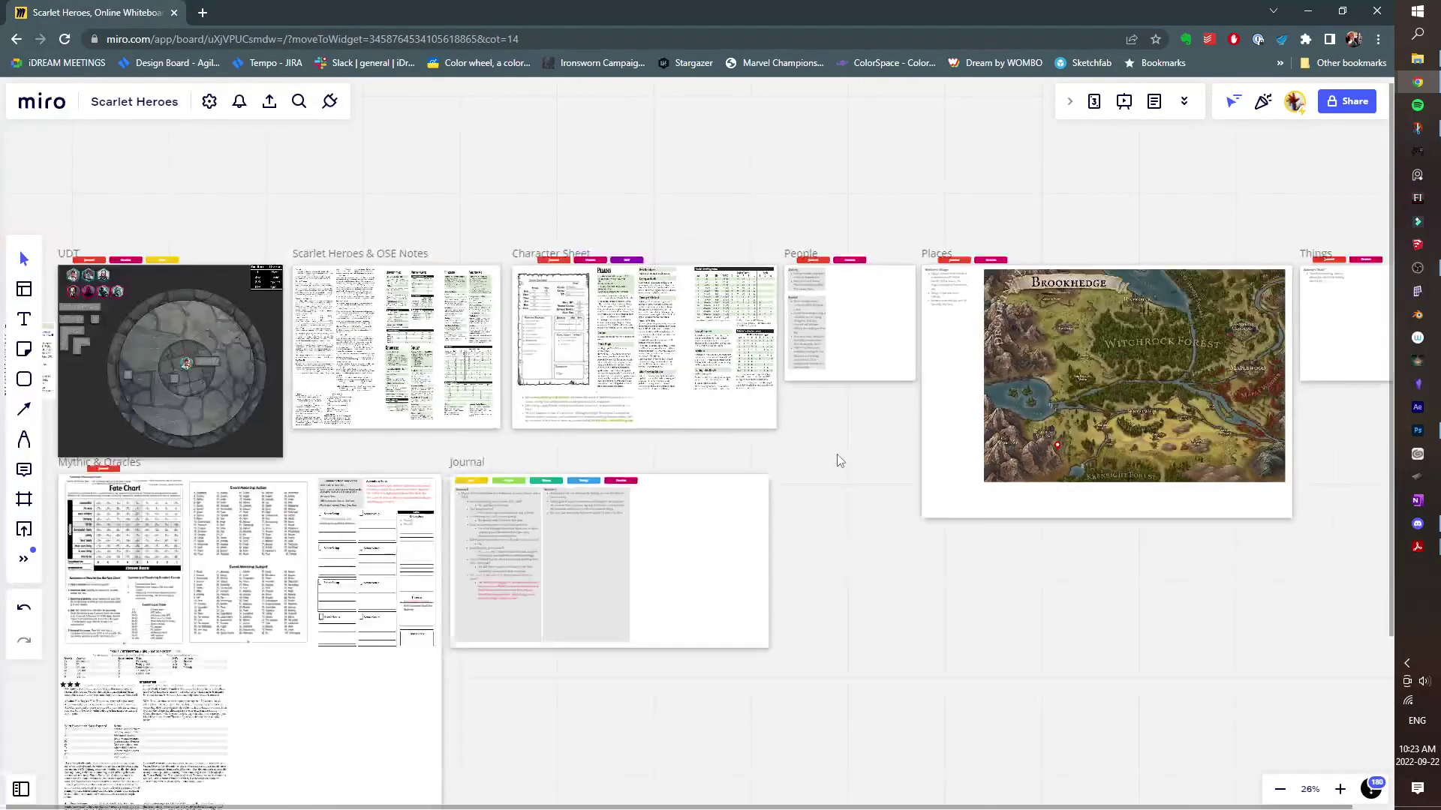
scroll(836, 460, "right", 5)
scroll(615, 460, "left", 8)
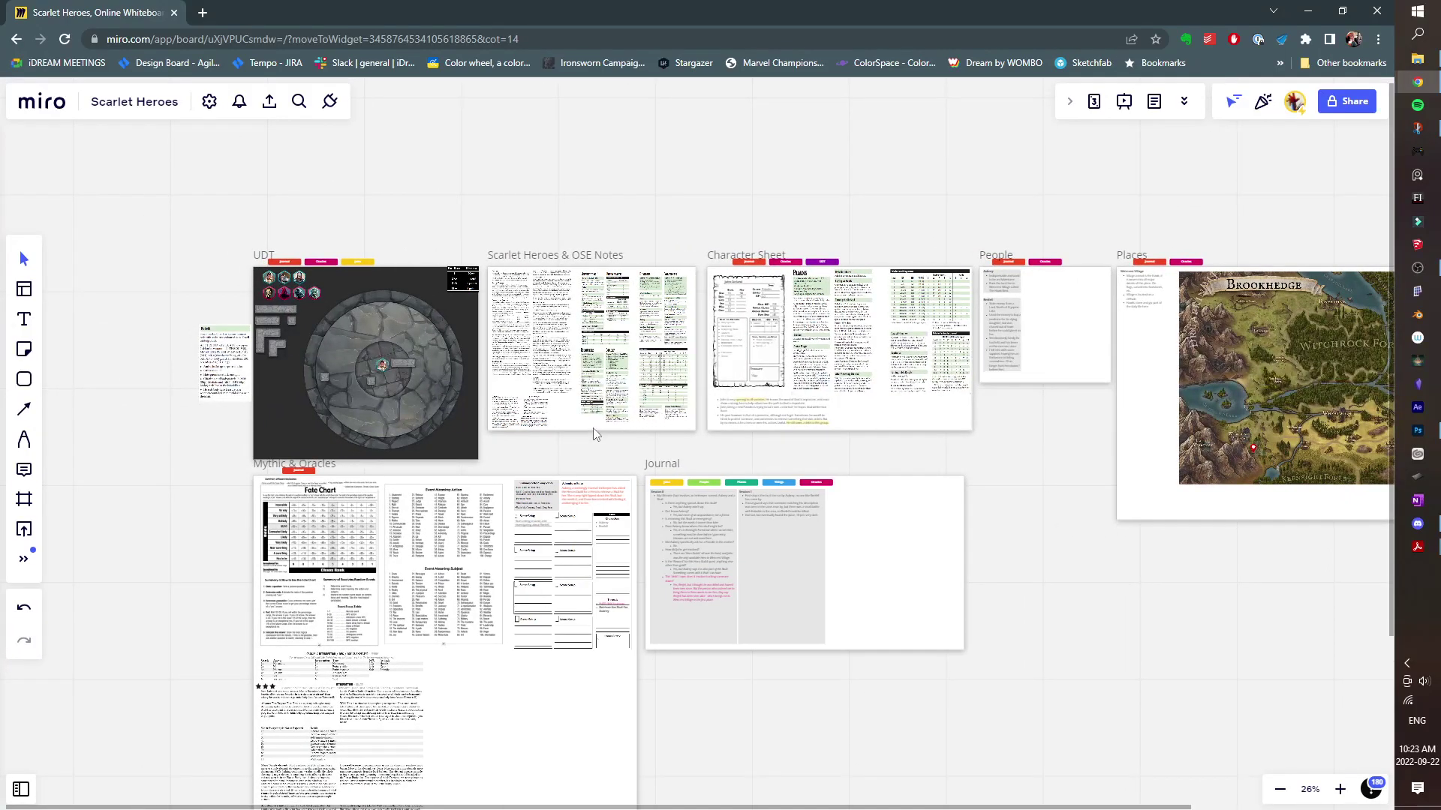
Look over the entire board at once, including its empty space, and return to the Mythic & Oracles frame.
scroll(1023, 624, "down", 10)
left_click_drag(1029, 634, 1171, 756)
left_click_drag(585, 424, 1168, 646)
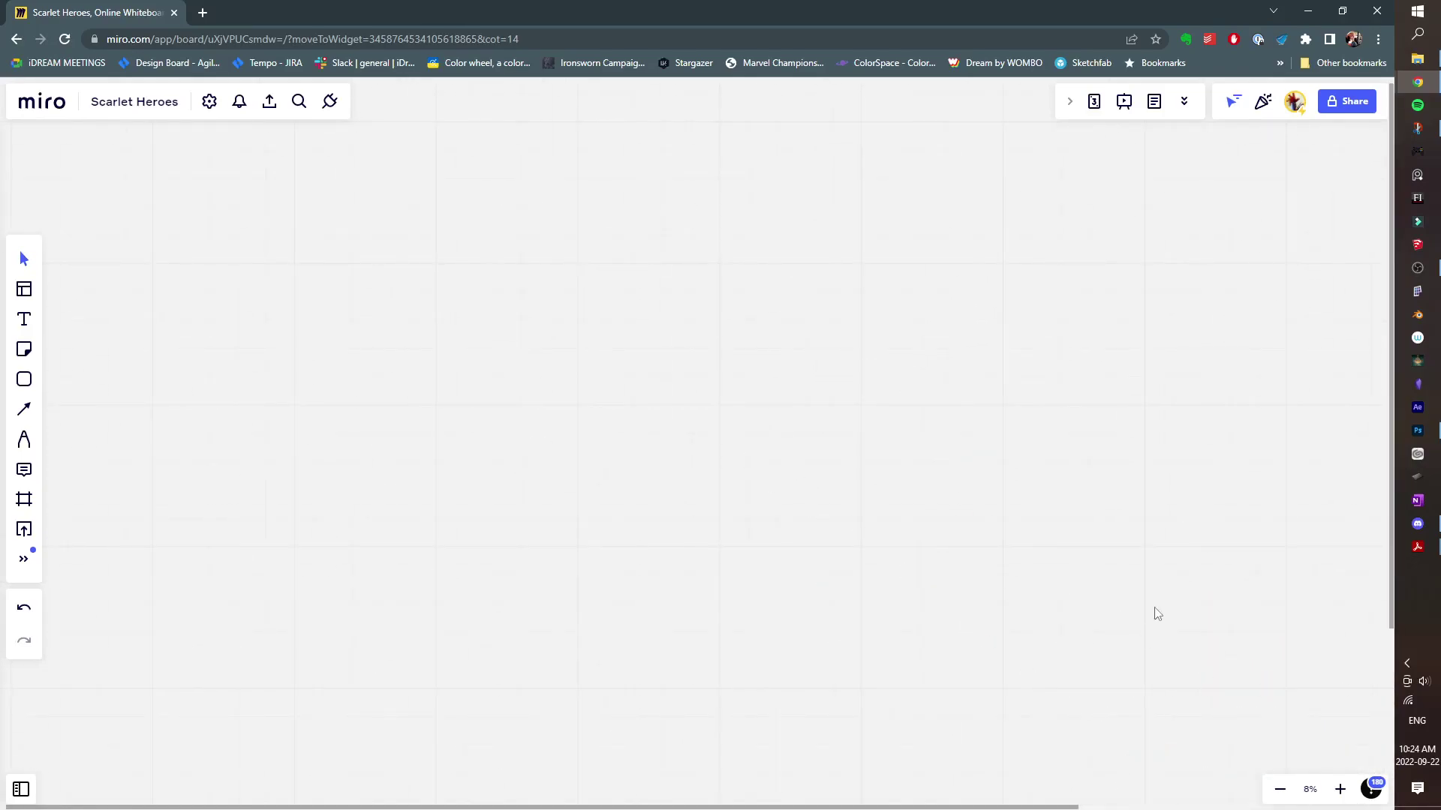
left_click_drag(975, 579, 524, 332)
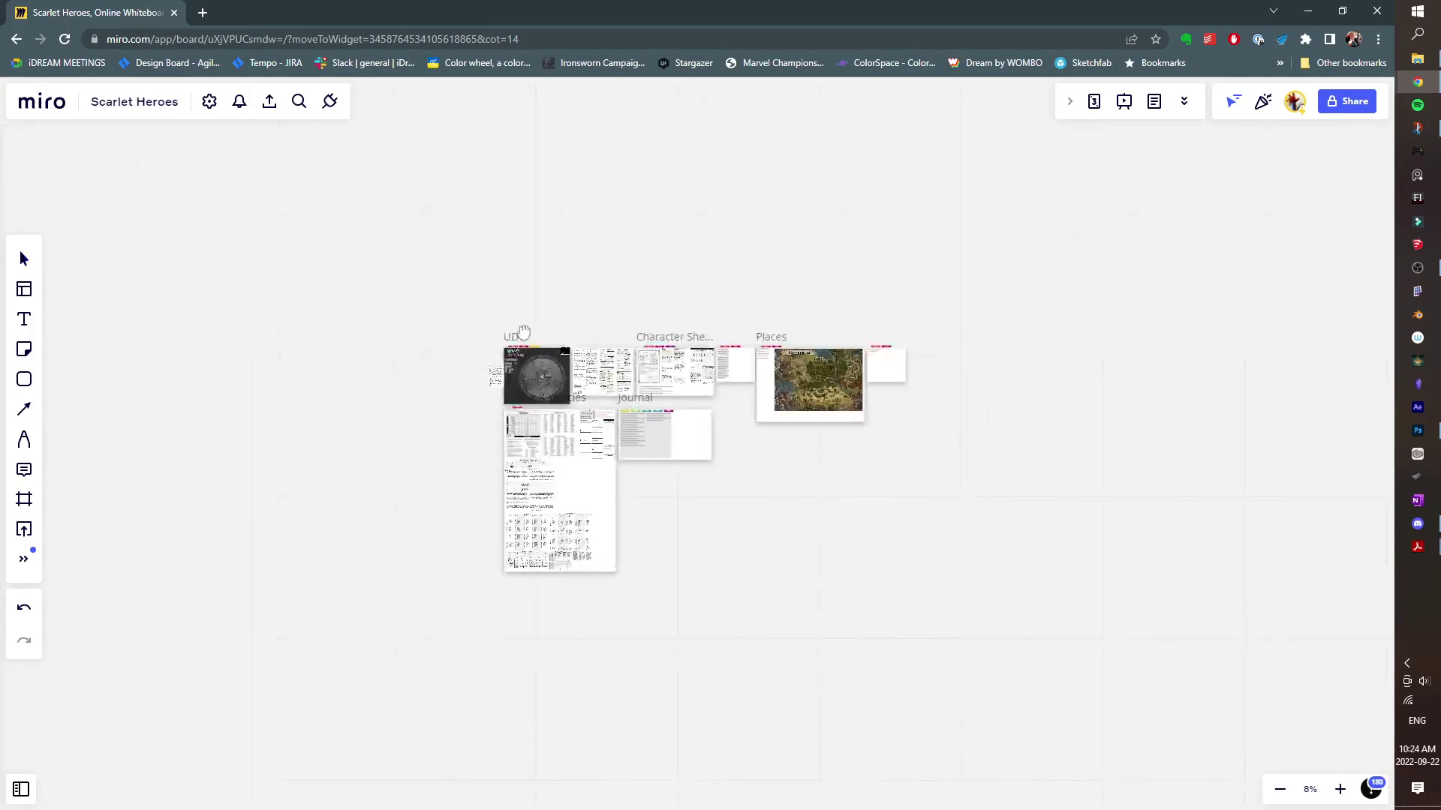
scroll(599, 418, "up", 2)
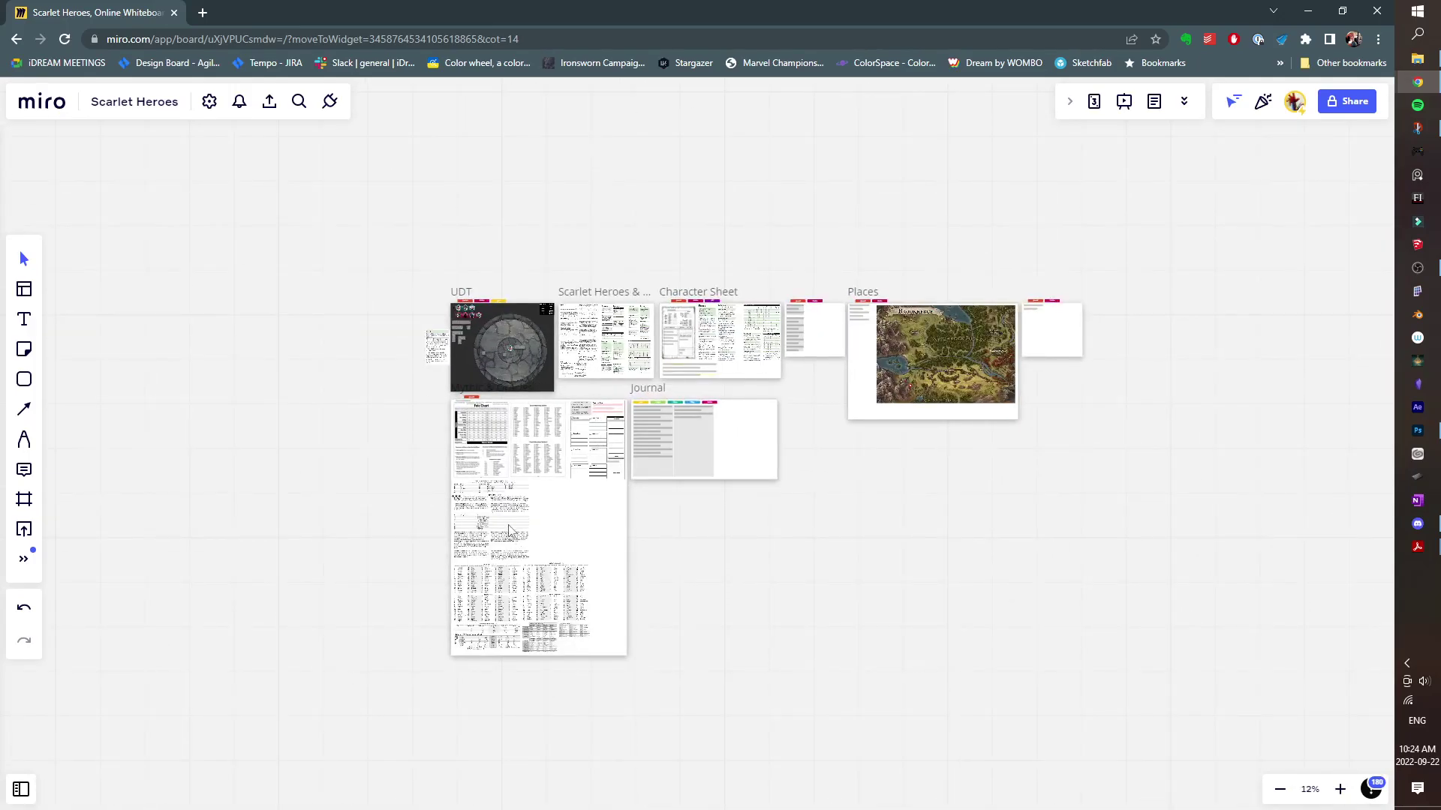
scroll(510, 527, "up", 6)
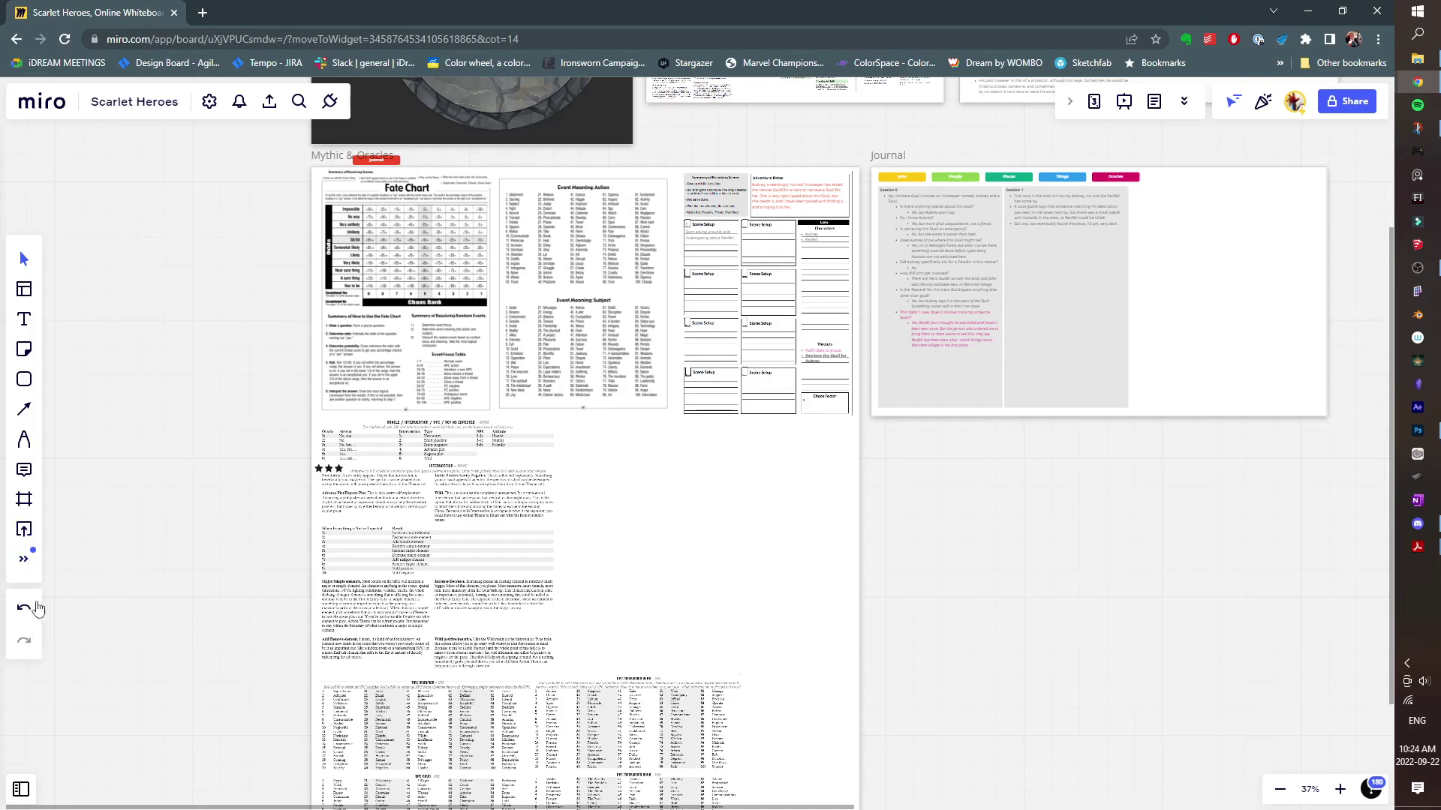
Check the board's frame list and review the overall layout of frames from UDT to Things.
left_click(21, 788)
left_click(233, 149)
left_click_drag(949, 466, 653, 508)
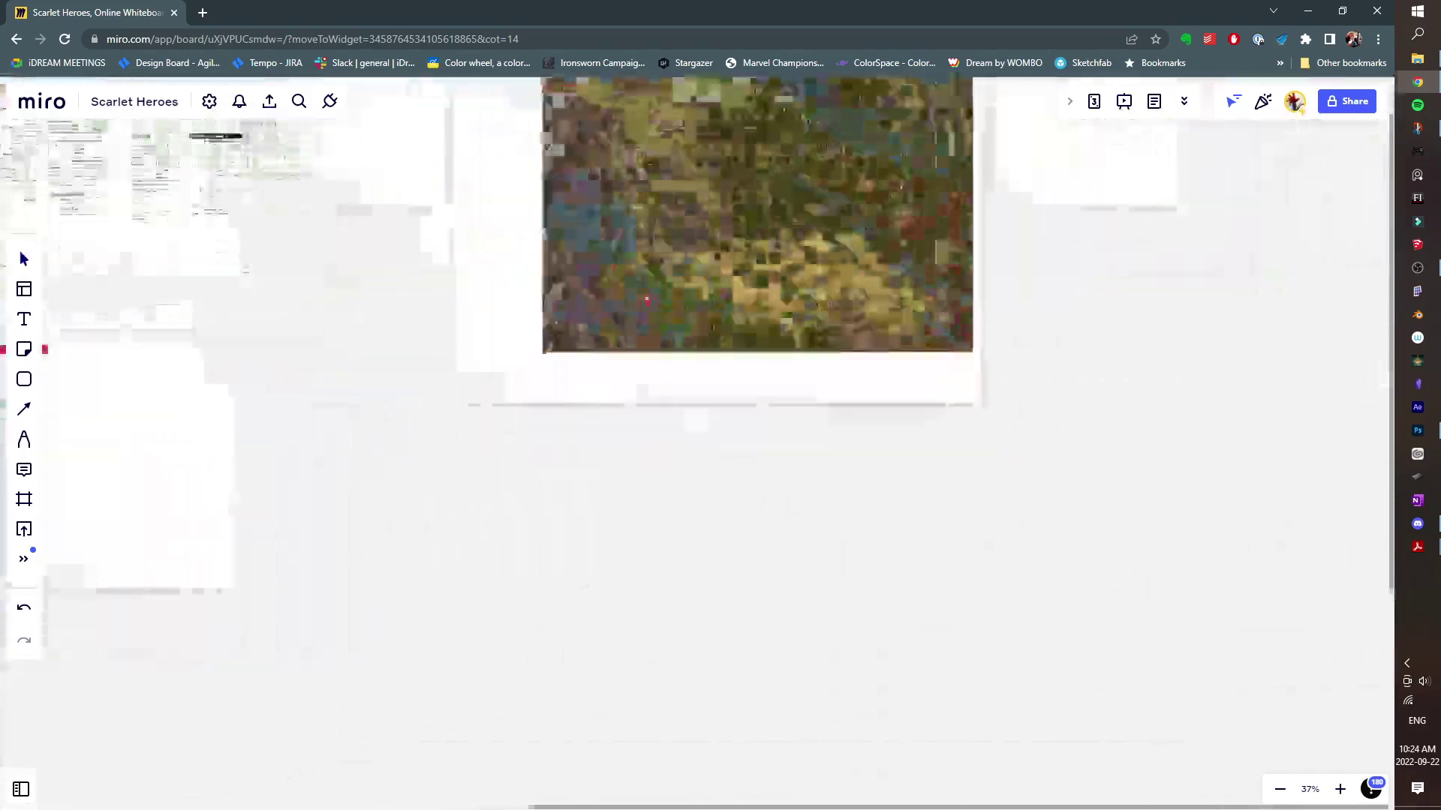
scroll(1022, 570, "down", 5)
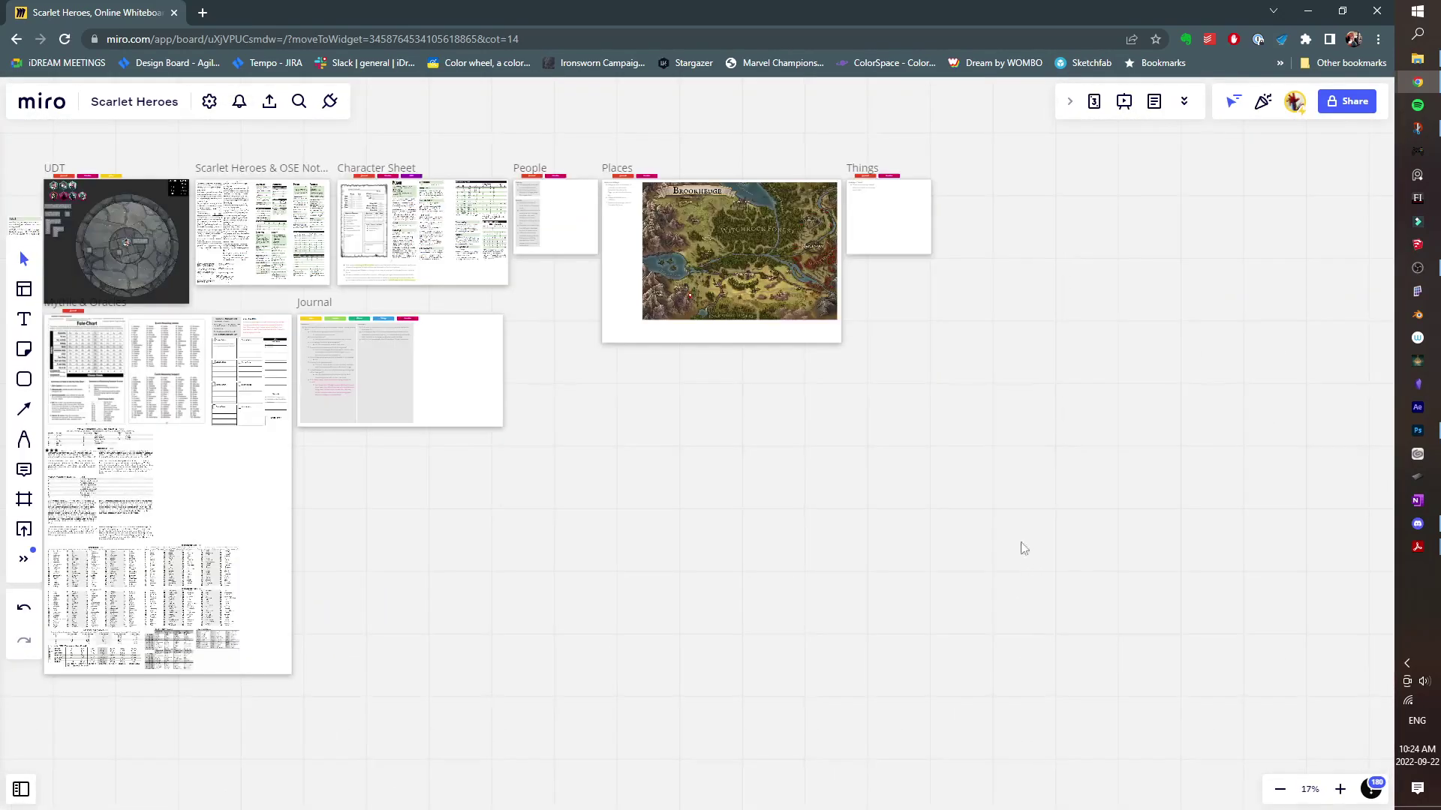
scroll(1006, 608, "up", 5)
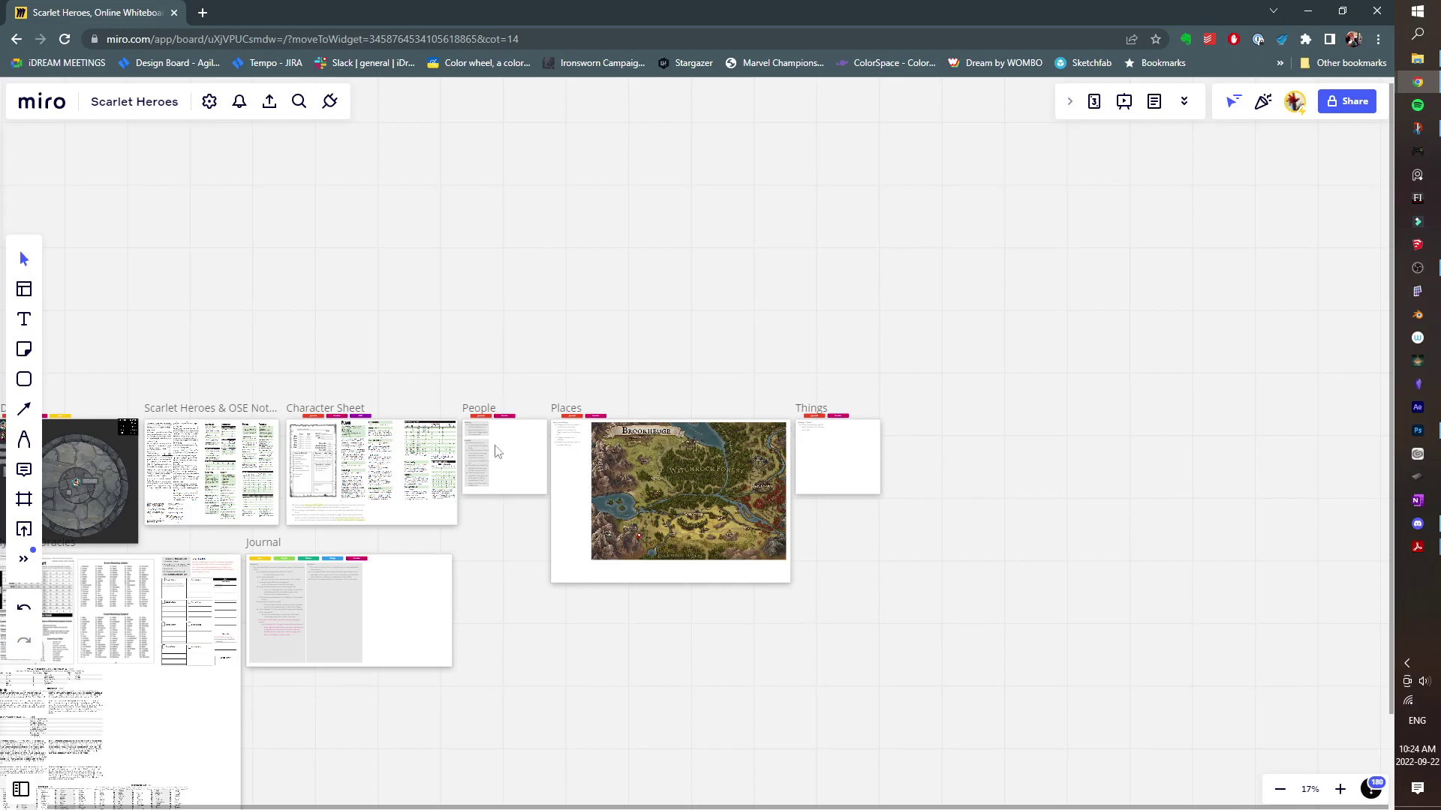
left_click_drag(582, 610, 955, 541)
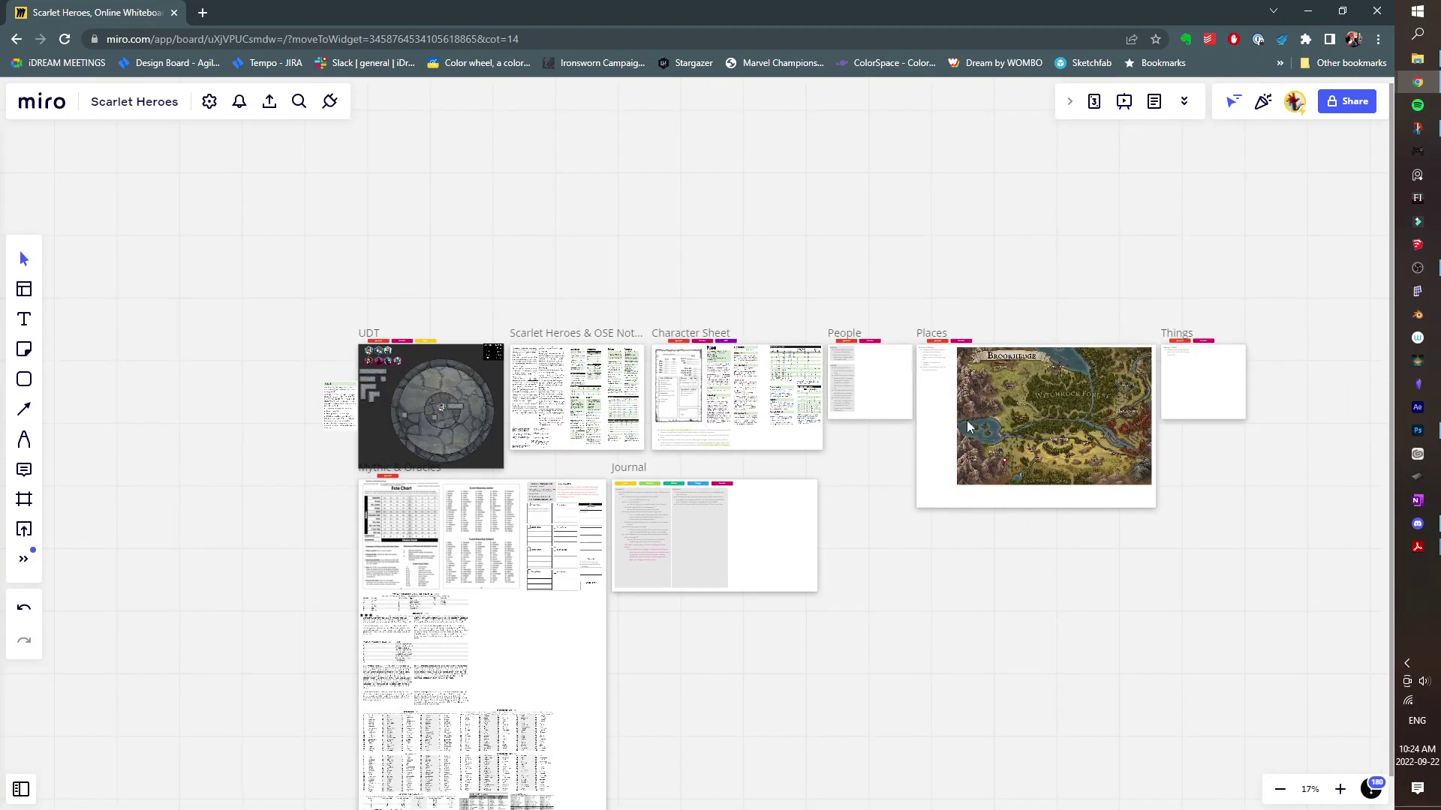
Try to follow the Oracles link above the session notes in the Journal frame.
scroll(775, 488, "up", 5)
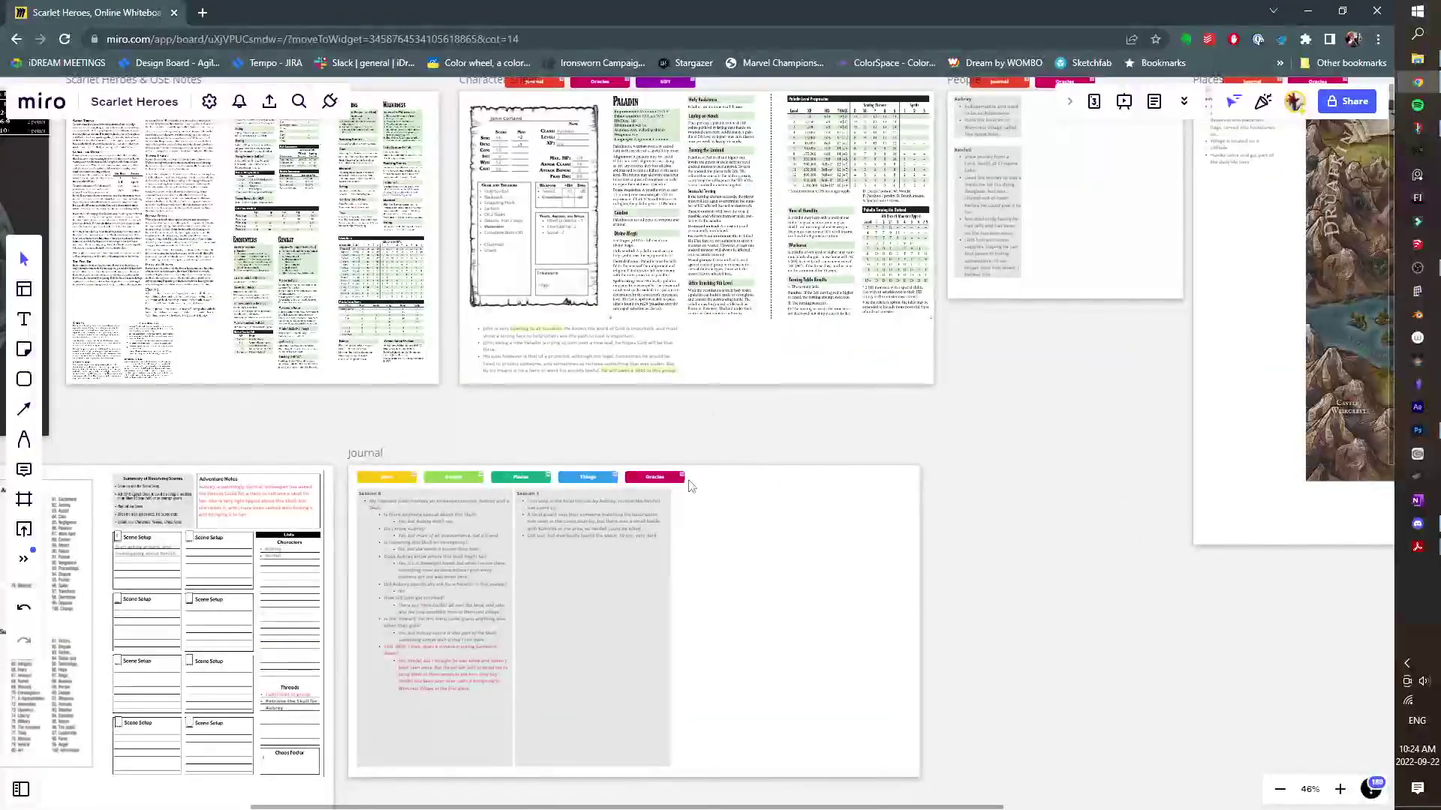
left_click(683, 479)
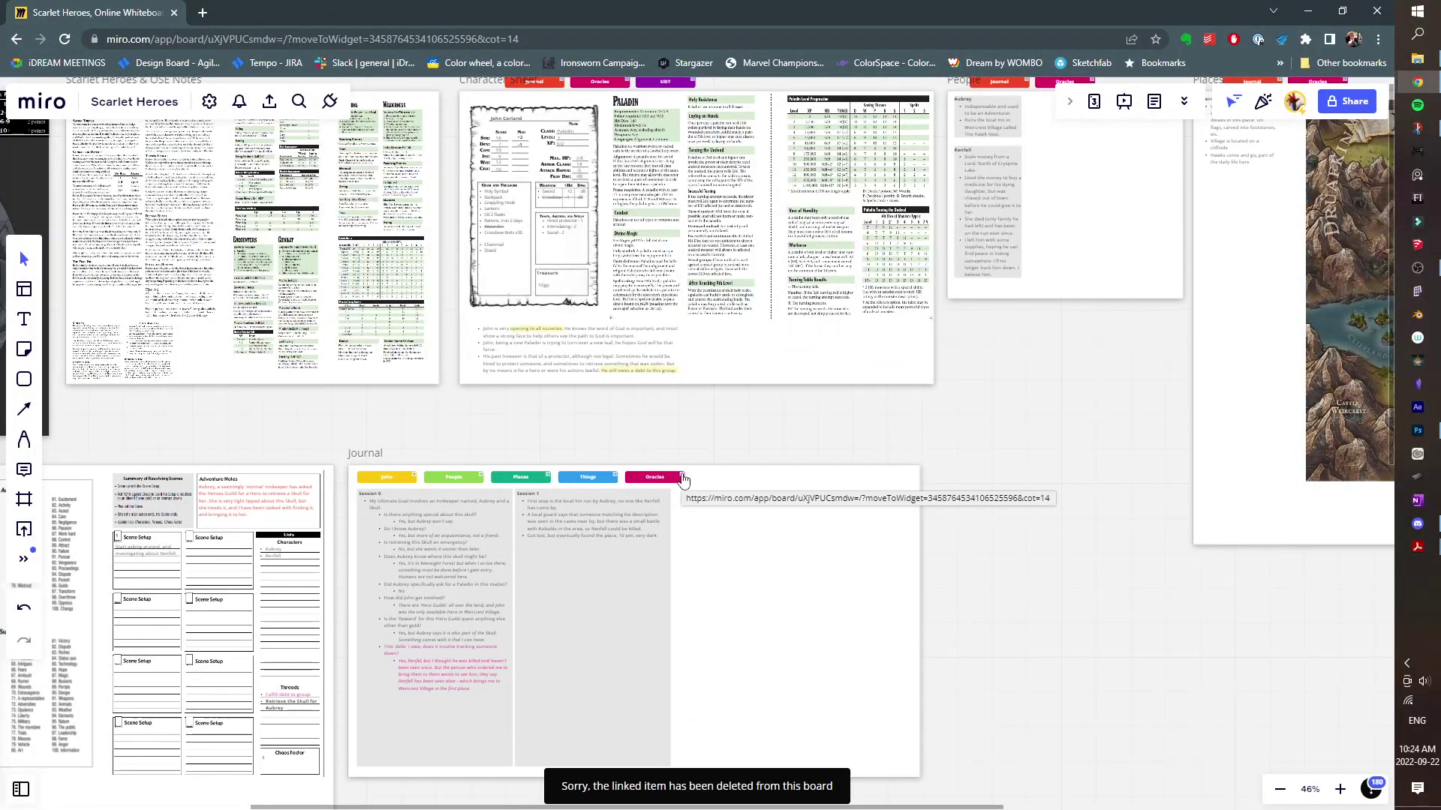
scroll(753, 582, "up", 3)
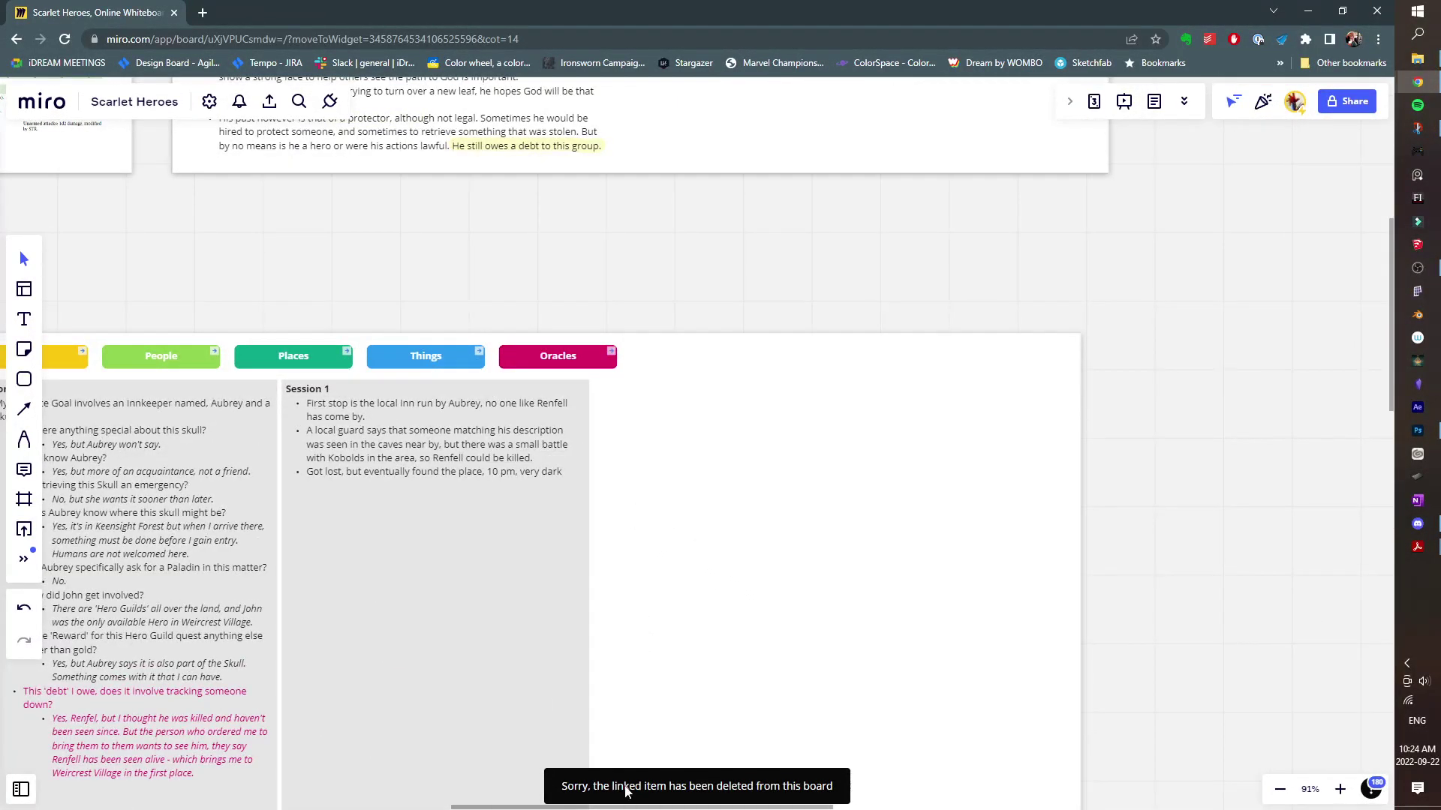
Go to the Mythic & Oracles frame and examine the Fate Chart and Event Meaning tables.
scroll(677, 445, "up", 10)
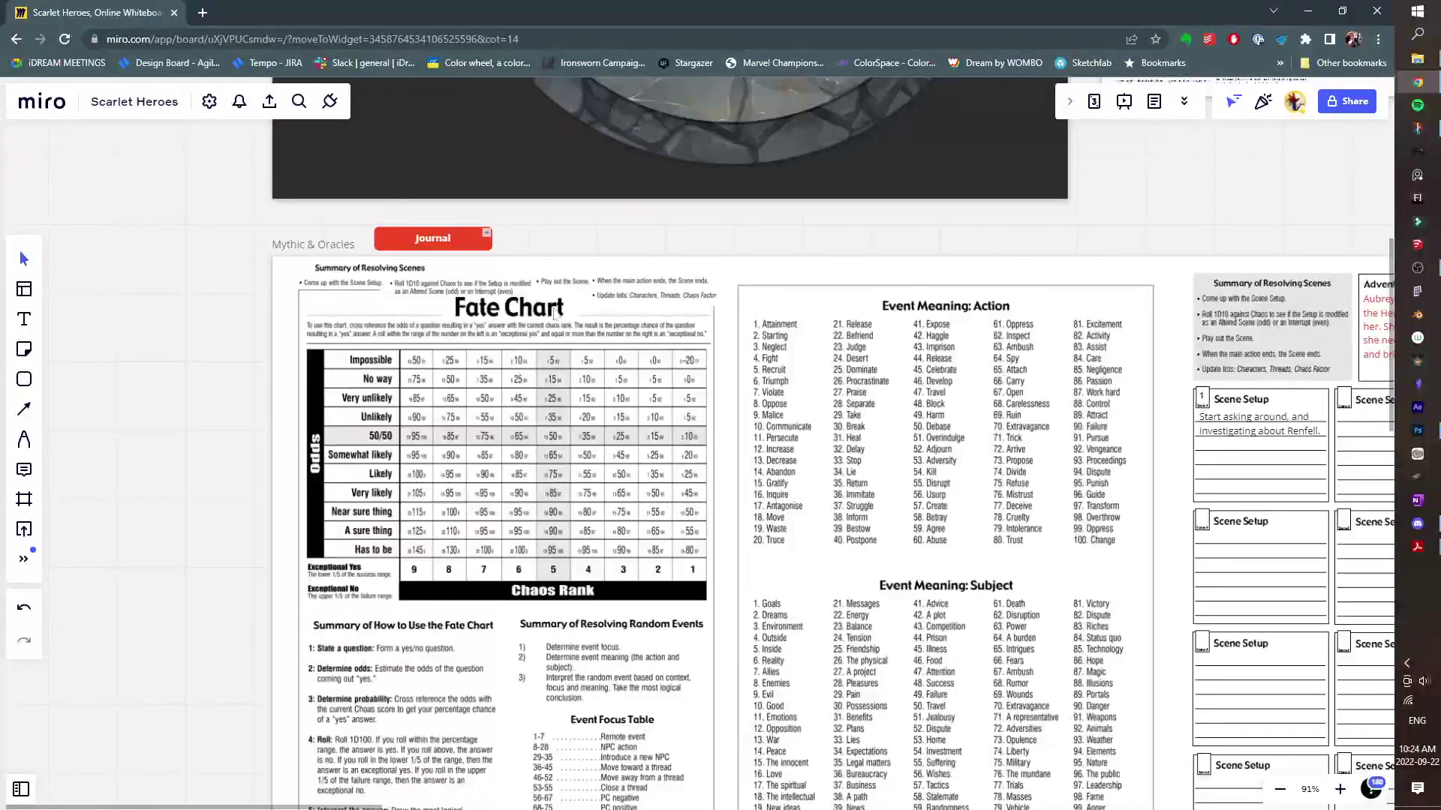
scroll(584, 481, "right", 5)
scroll(583, 483, "left", 5)
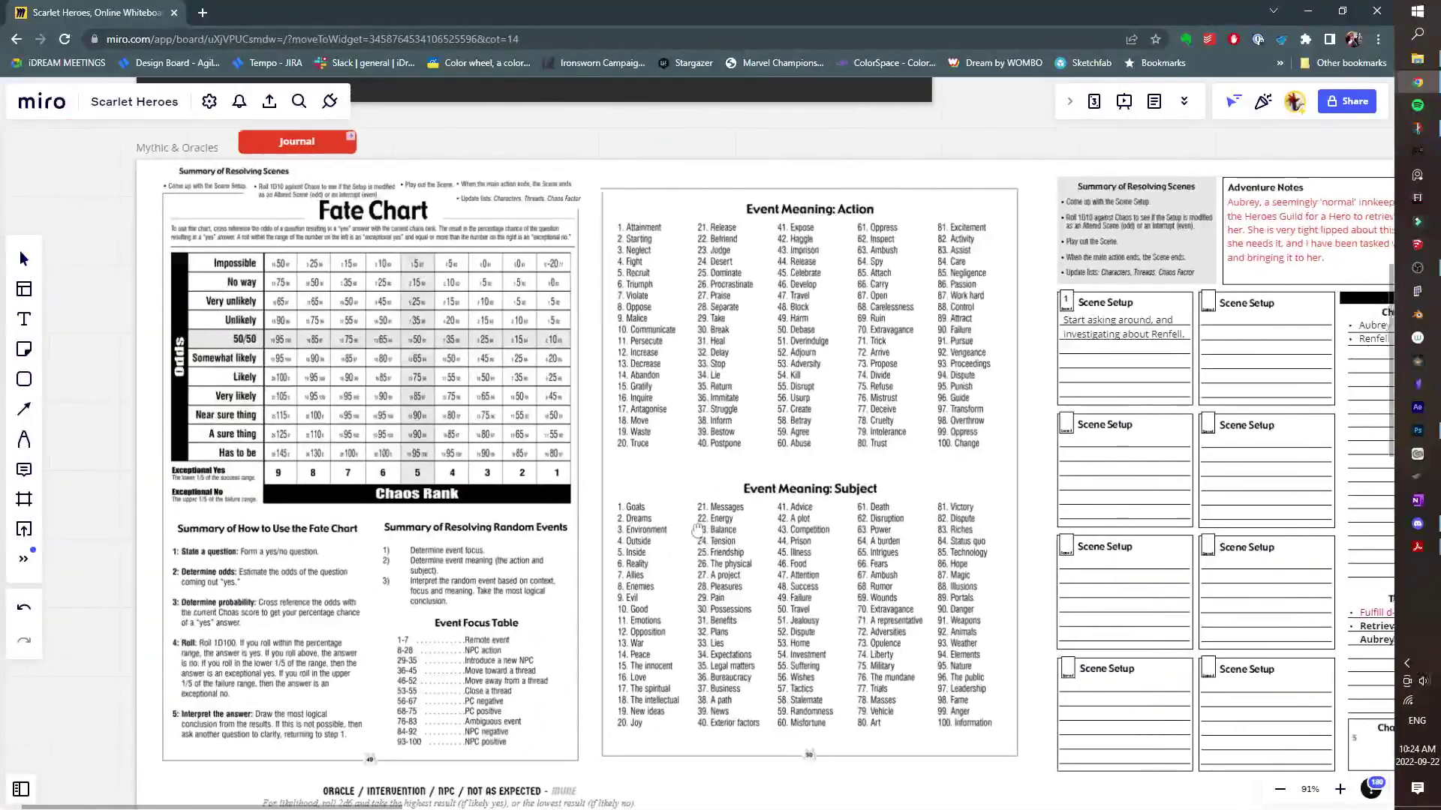
scroll(662, 255, "down", 5)
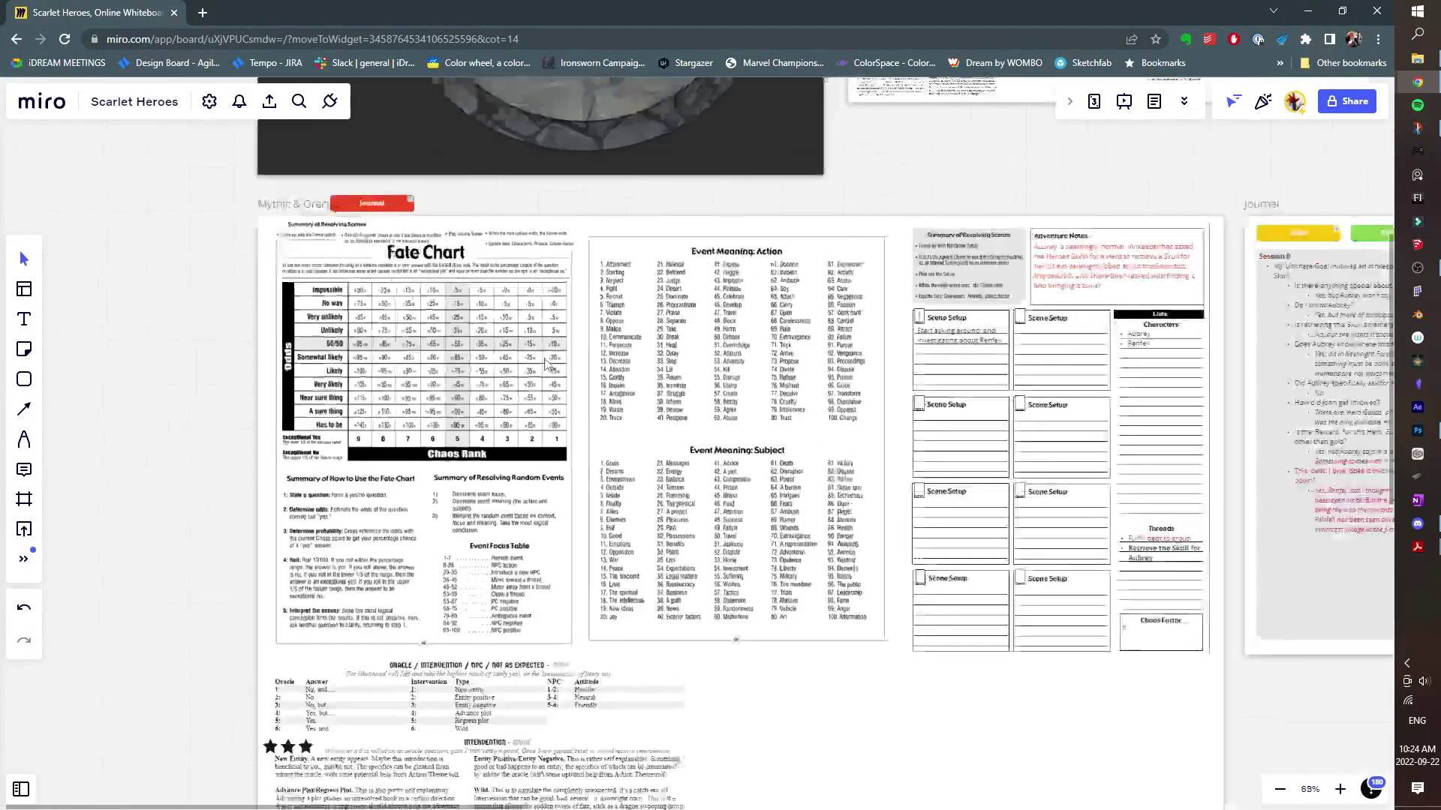